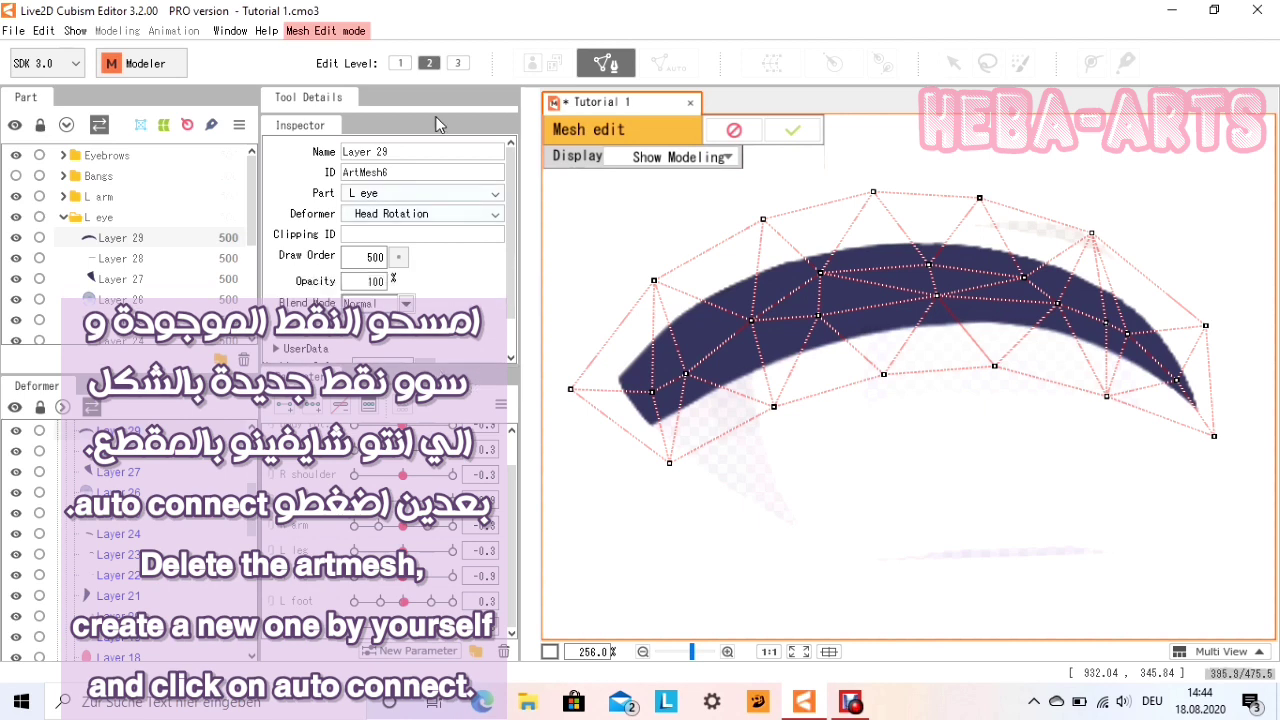
# Erase the entire existing mesh of the left eyelash on Layer 29.
pyautogui.moveTo(432, 115); pyautogui.dragTo(454, 274)
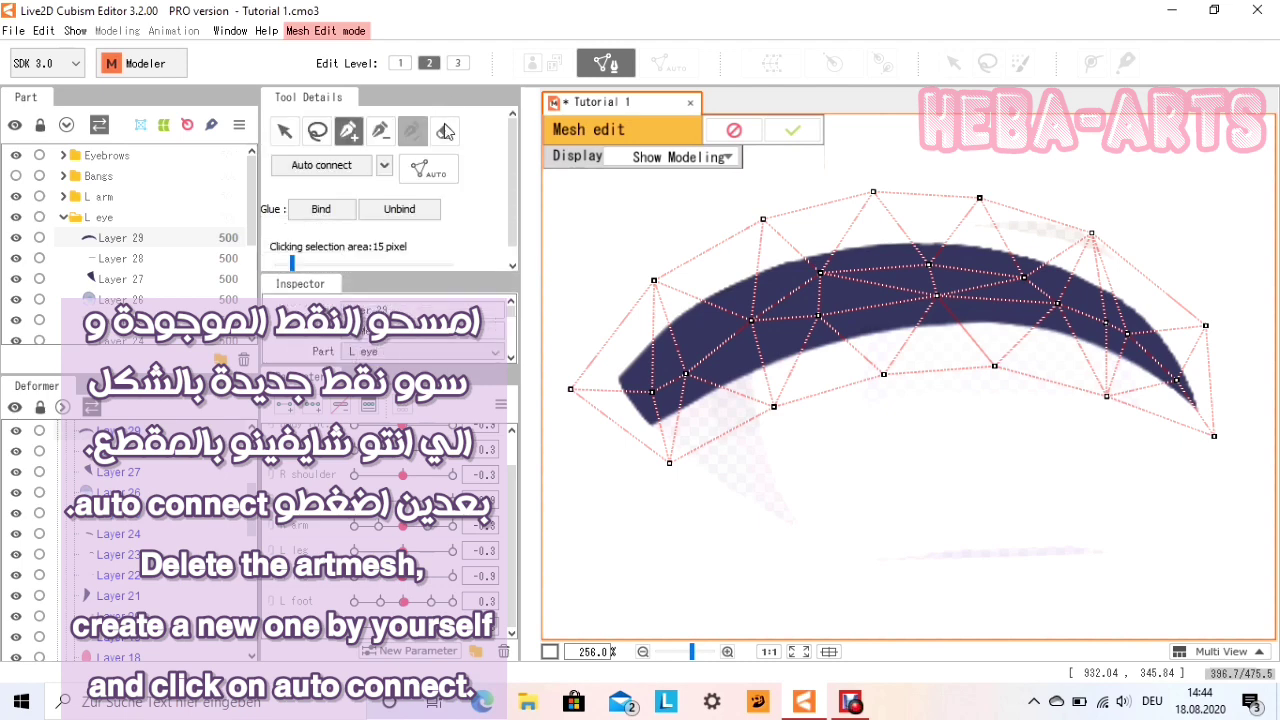
pyautogui.click(446, 133)
pyautogui.moveTo(940, 390); pyautogui.dragTo(686, 366)
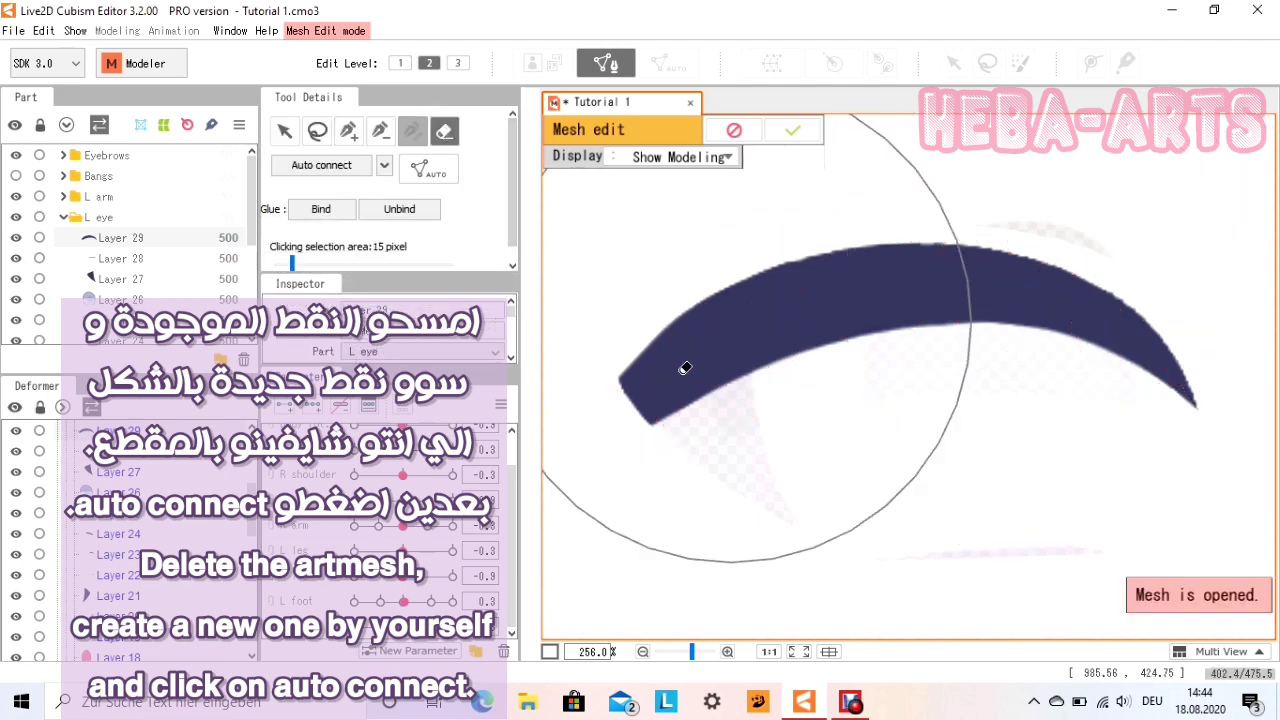
# Place closely spaced mesh vertices just outside the eyelash to form a closed outline around its whole shape.
pyautogui.click(348, 131)
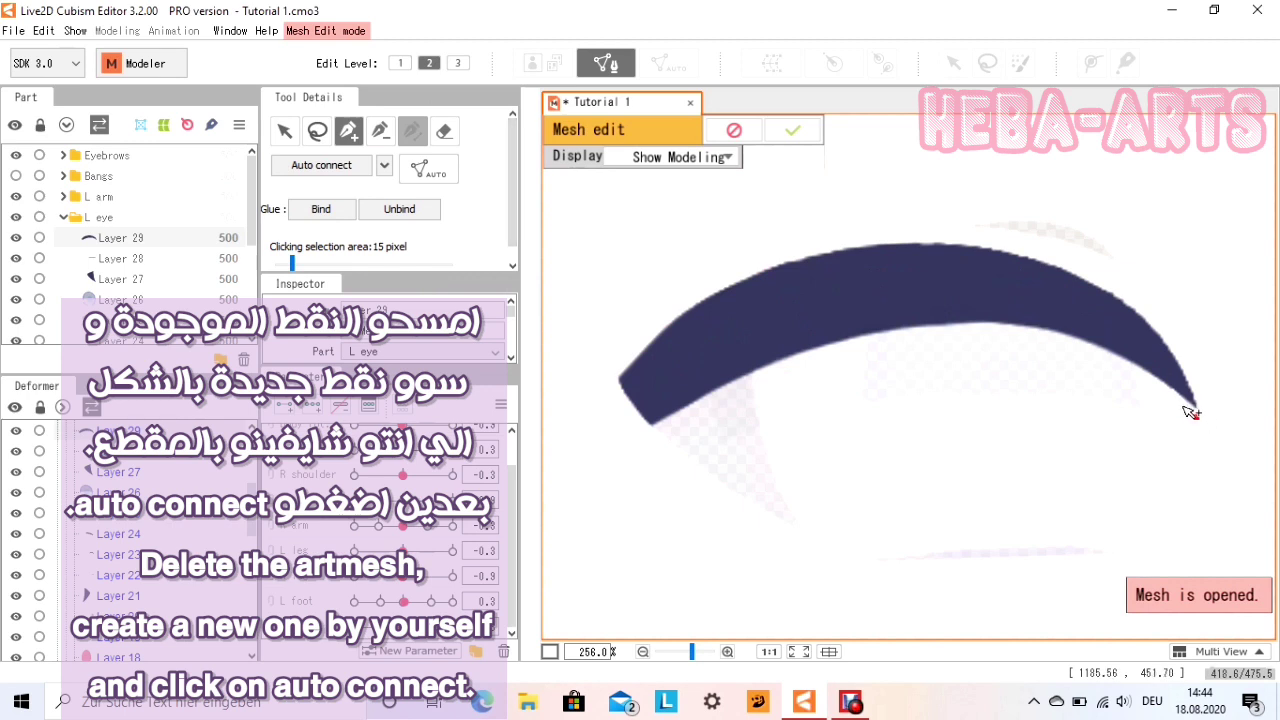
pyautogui.click(1085, 355)
pyautogui.click(1057, 346)
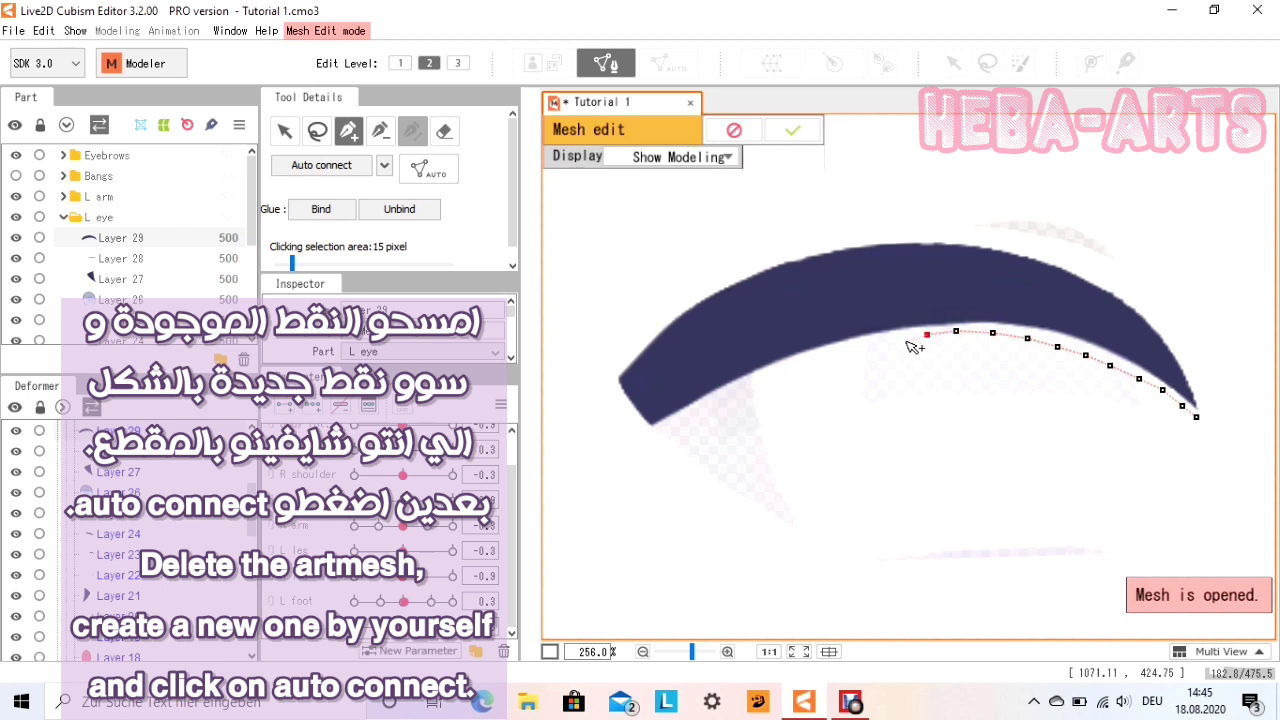
pyautogui.click(722, 404)
pyautogui.click(695, 416)
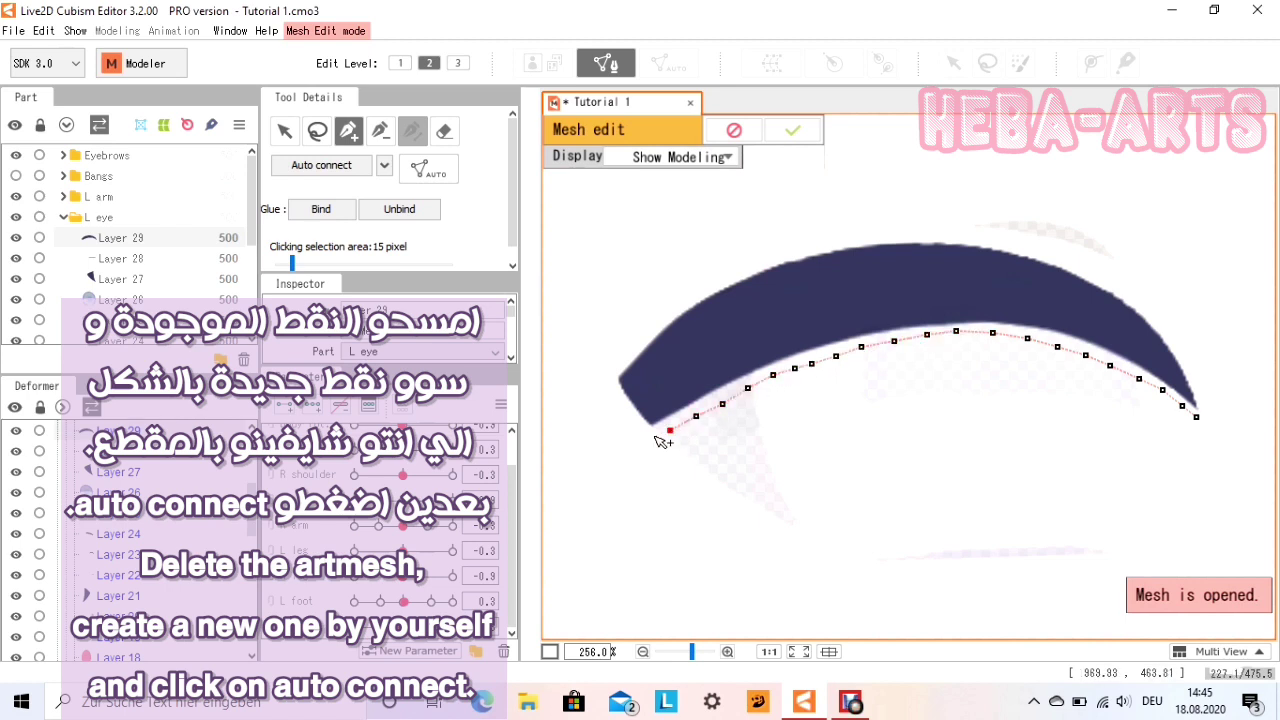
pyautogui.click(653, 442)
pyautogui.click(628, 422)
pyautogui.click(611, 410)
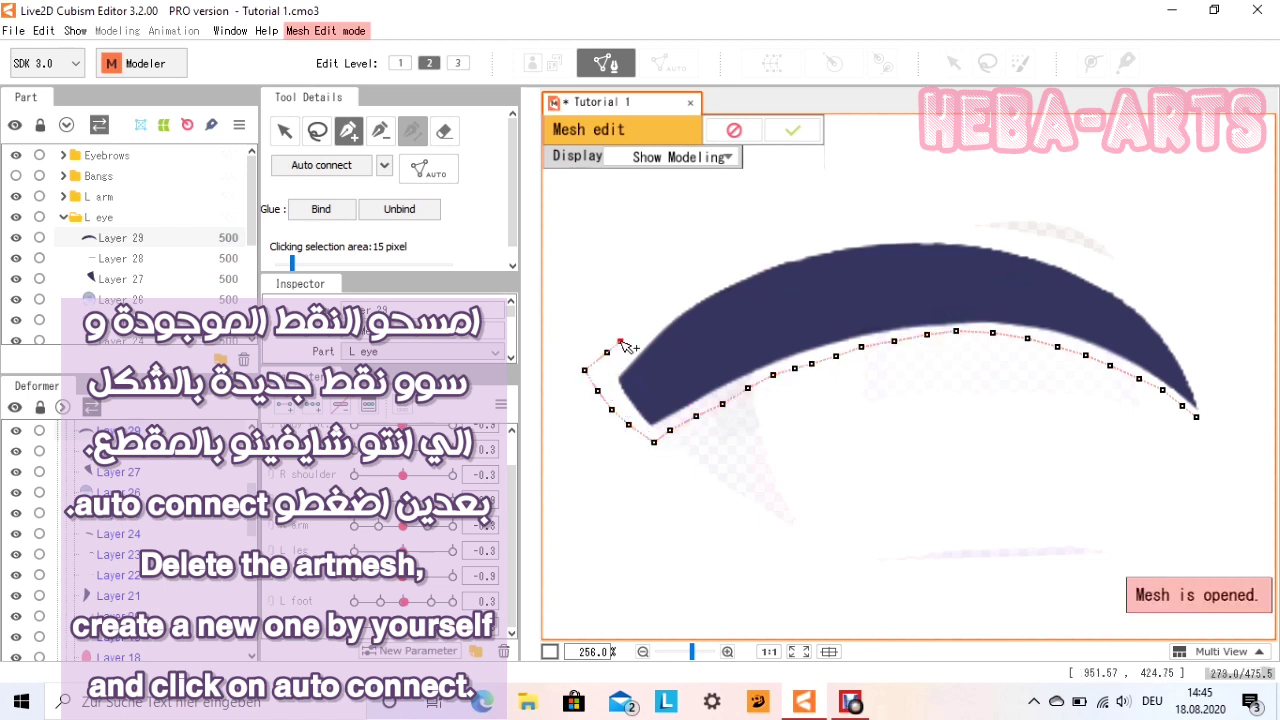
pyautogui.click(762, 259)
pyautogui.click(794, 244)
pyautogui.click(835, 240)
pyautogui.click(872, 235)
pyautogui.click(903, 234)
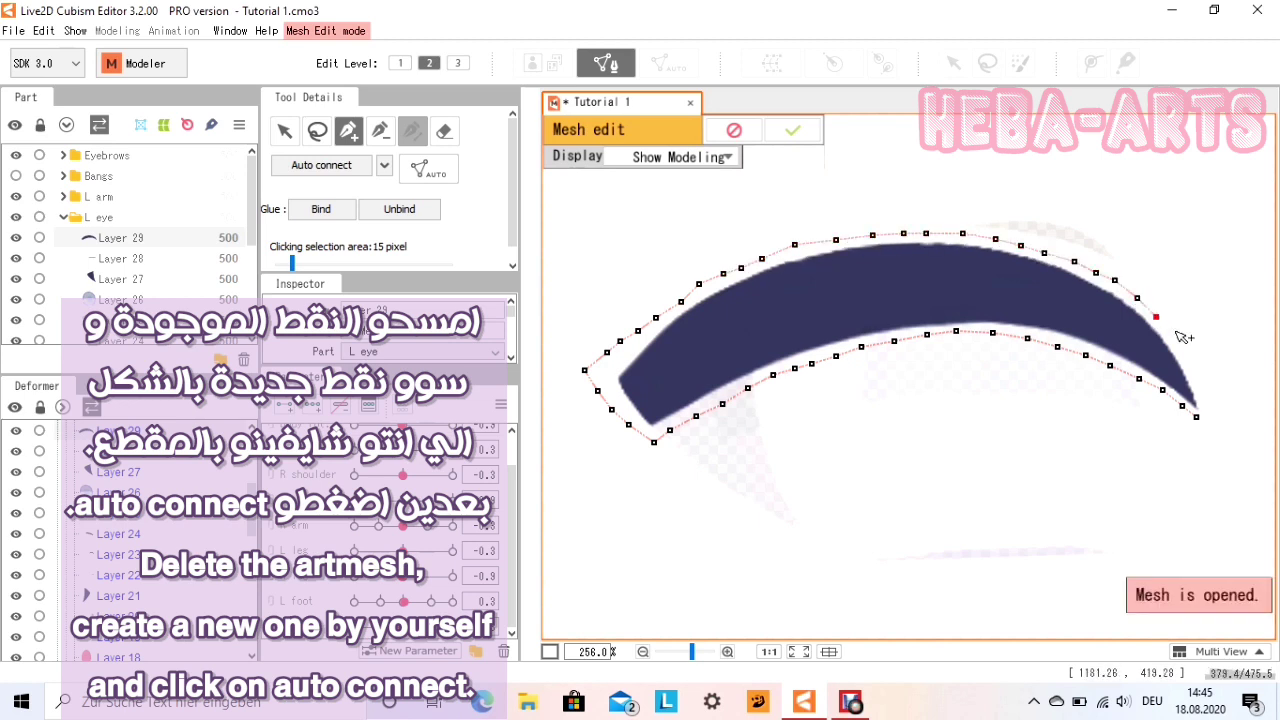
pyautogui.click(1200, 383)
pyautogui.click(1214, 414)
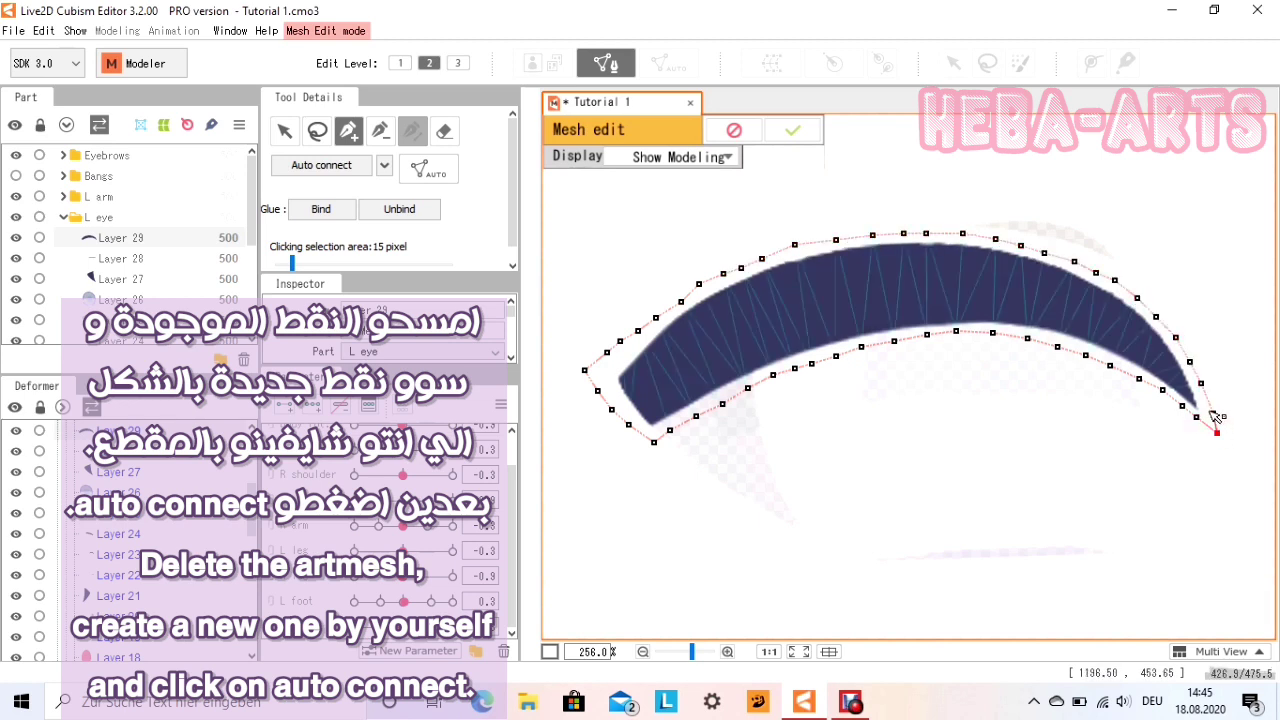
# Add a row of mesh vertices just inside the eyelash's lower edge, from the thin tip to the wide end.
pyautogui.click(1213, 412)
pyautogui.click(1183, 389)
pyautogui.click(1160, 374)
pyautogui.click(1137, 359)
pyautogui.click(1112, 345)
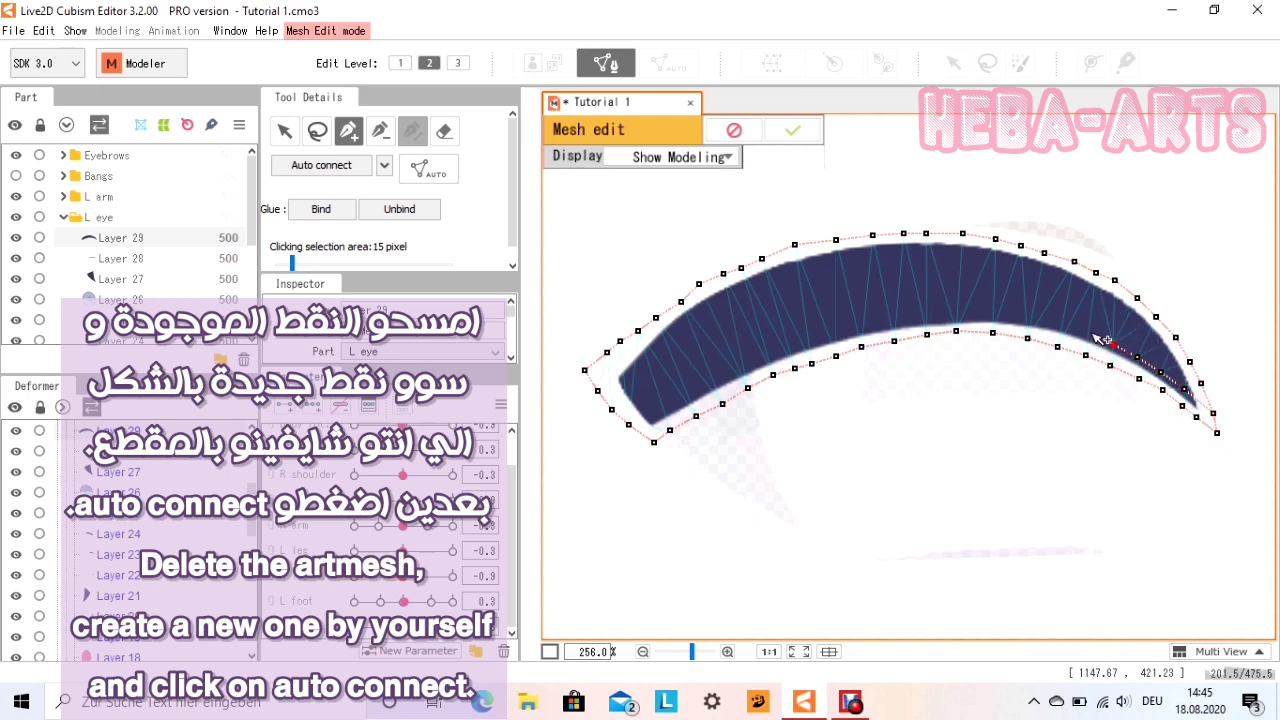
pyautogui.click(1090, 333)
pyautogui.click(1066, 324)
pyautogui.click(1041, 316)
pyautogui.click(1010, 313)
pyautogui.click(985, 312)
pyautogui.click(958, 311)
pyautogui.click(934, 312)
pyautogui.click(910, 315)
pyautogui.click(888, 320)
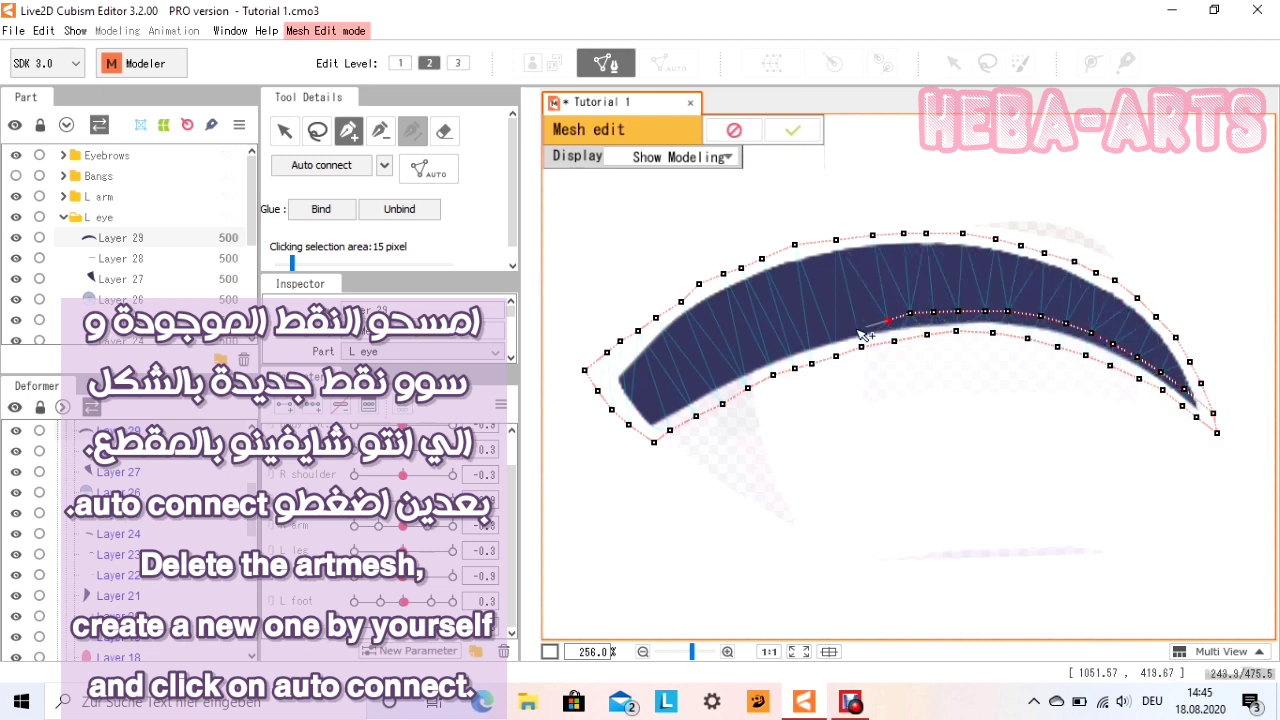
pyautogui.click(856, 329)
pyautogui.click(833, 331)
pyautogui.click(800, 339)
pyautogui.click(776, 350)
pyautogui.click(753, 362)
pyautogui.click(716, 378)
pyautogui.click(687, 395)
pyautogui.click(658, 410)
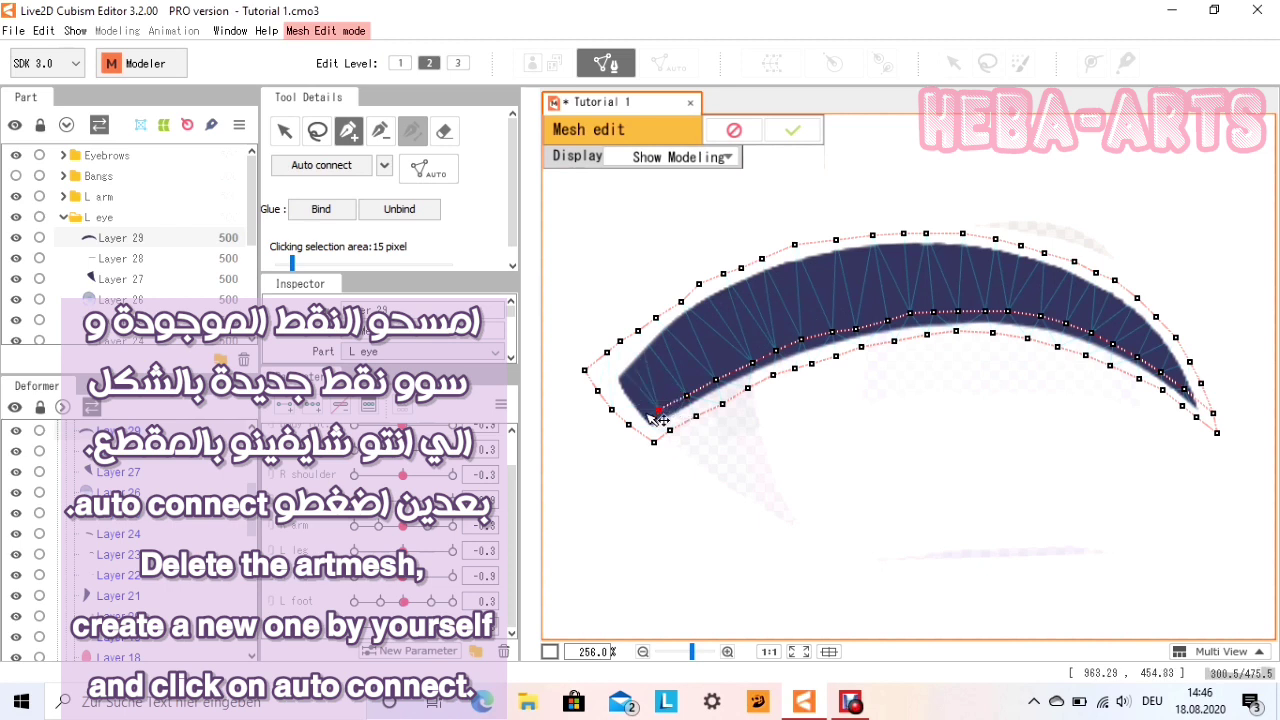
# Add a second inner vertex row directly above the first one, from the wide end back towards the thin tip.
pyautogui.click(636, 393)
pyautogui.click(655, 384)
pyautogui.click(673, 376)
pyautogui.click(689, 368)
pyautogui.click(710, 358)
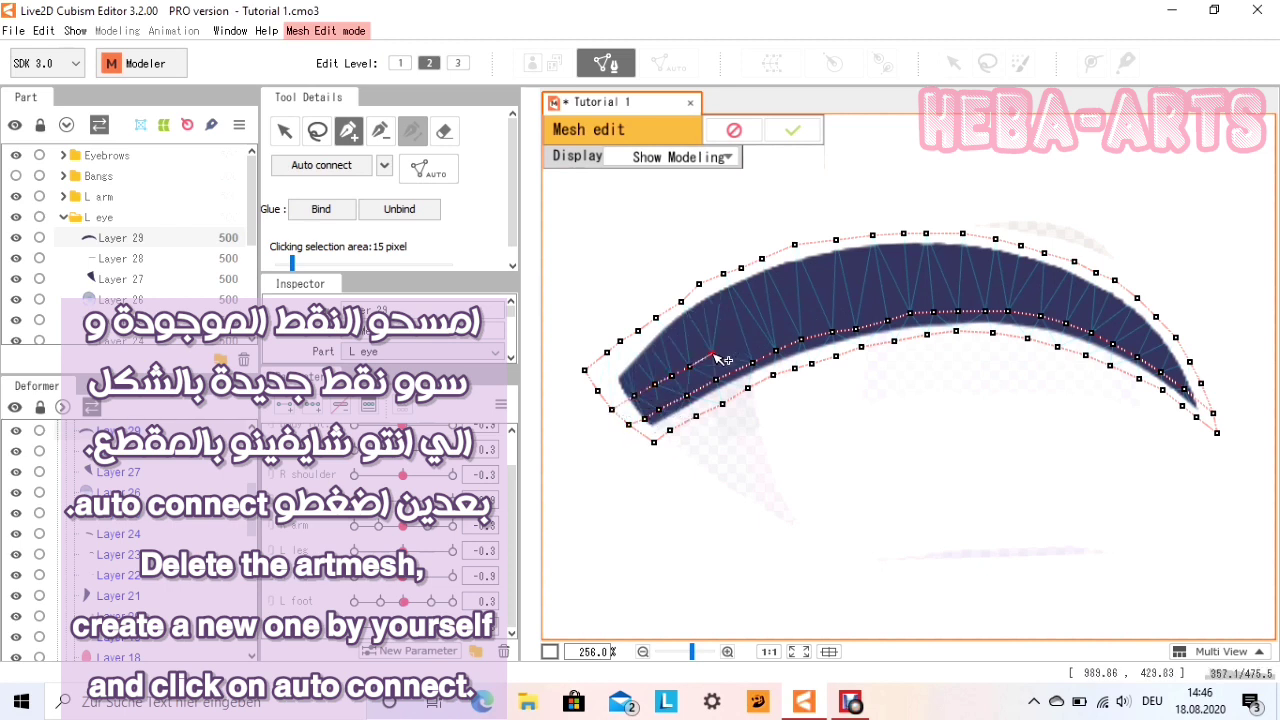
pyautogui.click(730, 347)
pyautogui.click(750, 339)
pyautogui.click(774, 330)
pyautogui.click(800, 323)
pyautogui.click(840, 312)
pyautogui.click(880, 302)
pyautogui.click(905, 299)
pyautogui.click(930, 294)
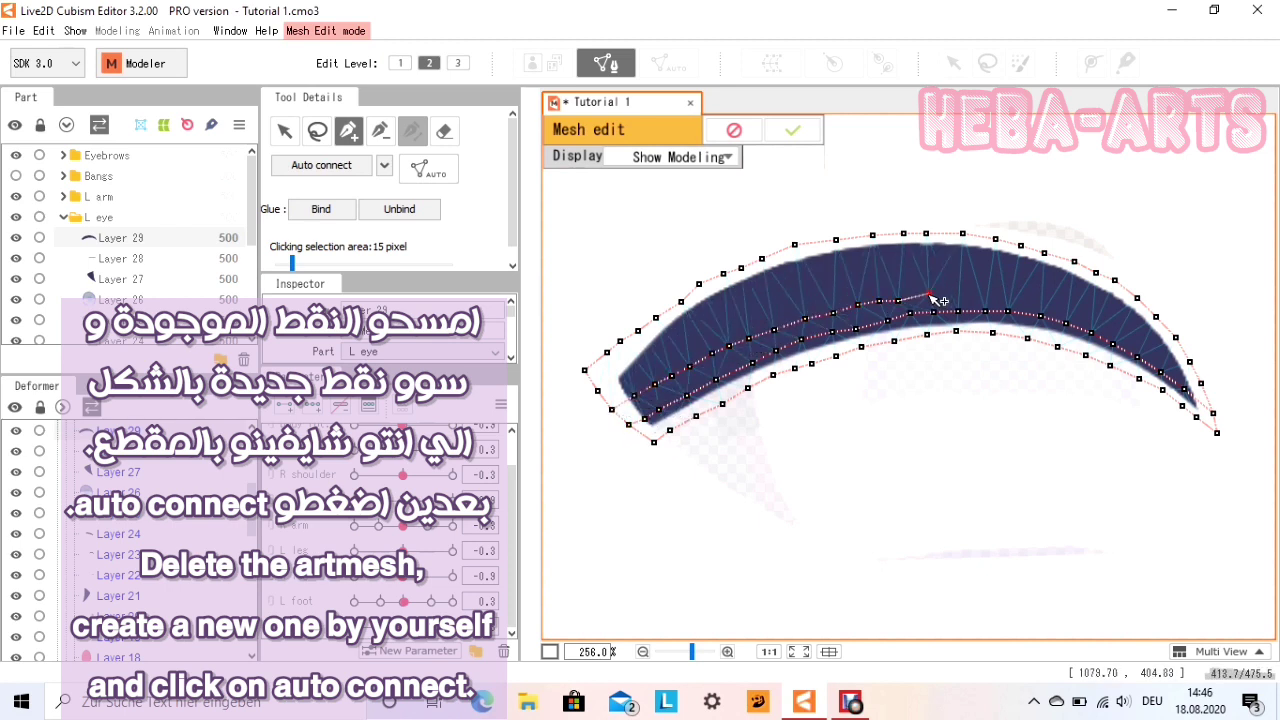
pyautogui.click(955, 296)
pyautogui.click(977, 297)
pyautogui.click(1022, 300)
pyautogui.click(1050, 305)
pyautogui.click(1080, 314)
pyautogui.click(1107, 325)
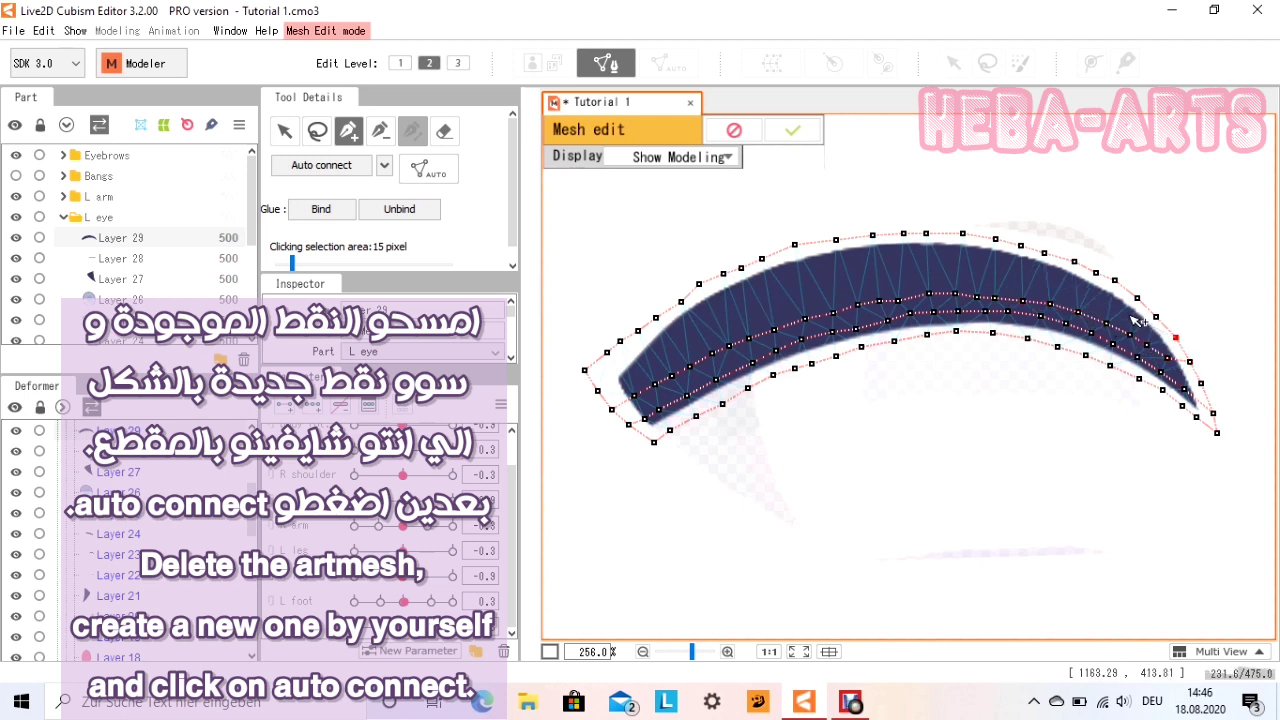
# Add a third inner vertex row through the upper middle of the eyelash, ending at the outline around the wide end.
pyautogui.click(1126, 314)
pyautogui.click(1099, 302)
pyautogui.click(1070, 292)
pyautogui.click(1040, 285)
pyautogui.click(1008, 279)
pyautogui.click(976, 277)
pyautogui.click(908, 274)
pyautogui.click(866, 278)
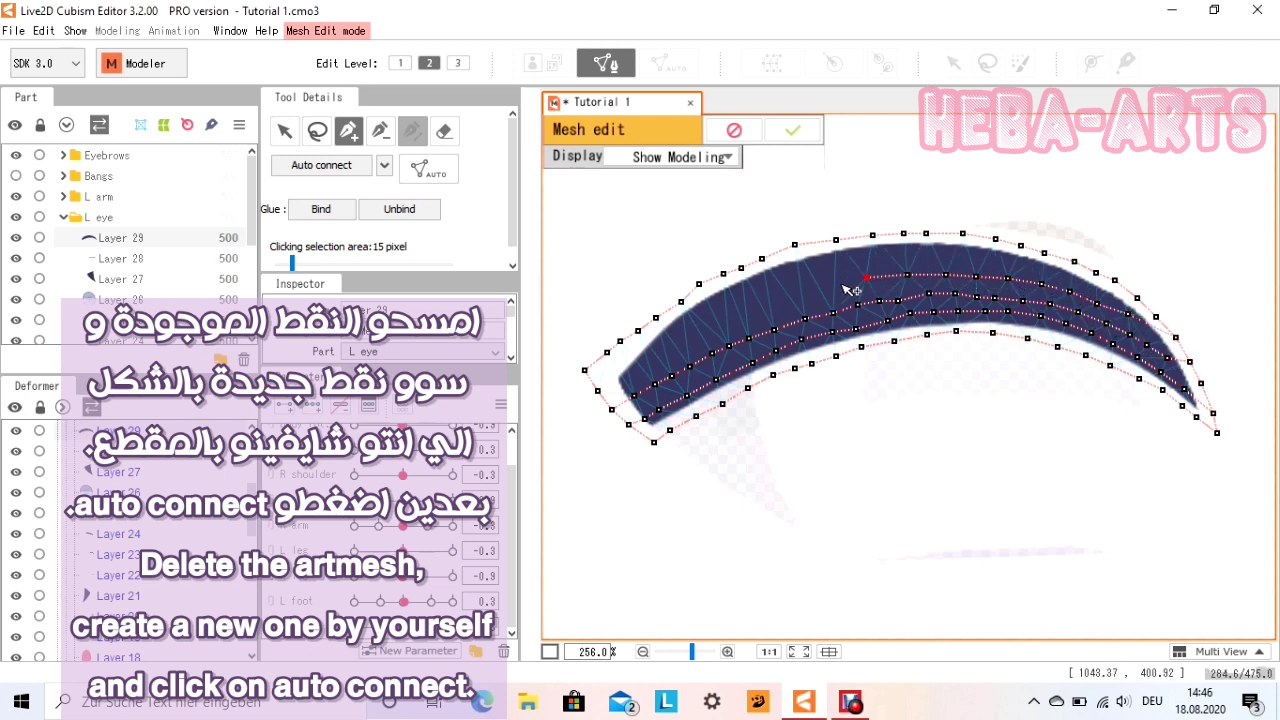
pyautogui.click(838, 282)
pyautogui.click(812, 291)
pyautogui.click(759, 312)
pyautogui.click(728, 322)
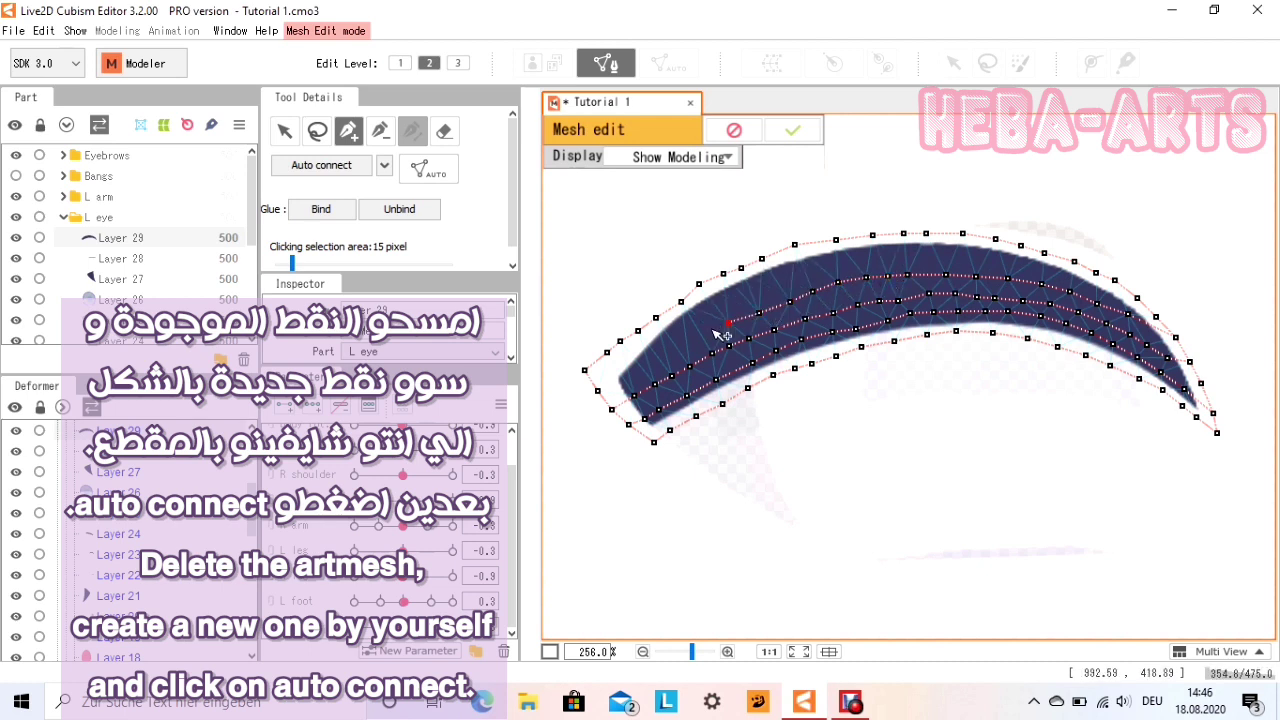
pyautogui.click(709, 332)
pyautogui.click(686, 342)
pyautogui.click(645, 370)
pyautogui.click(626, 380)
pyautogui.click(597, 390)
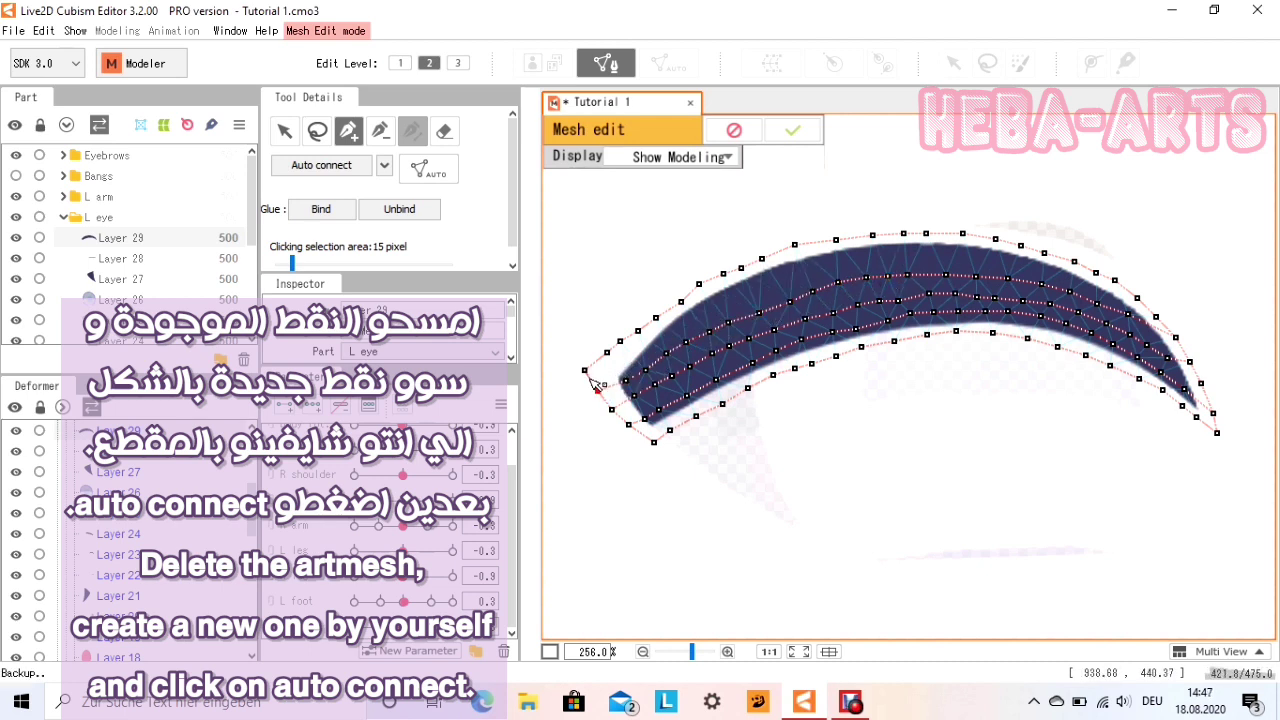
# Add a fourth vertex row just inside the eyelash's upper edge and apply the auto-connected mesh.
pyautogui.click(597, 390)
pyautogui.click(636, 355)
pyautogui.click(659, 336)
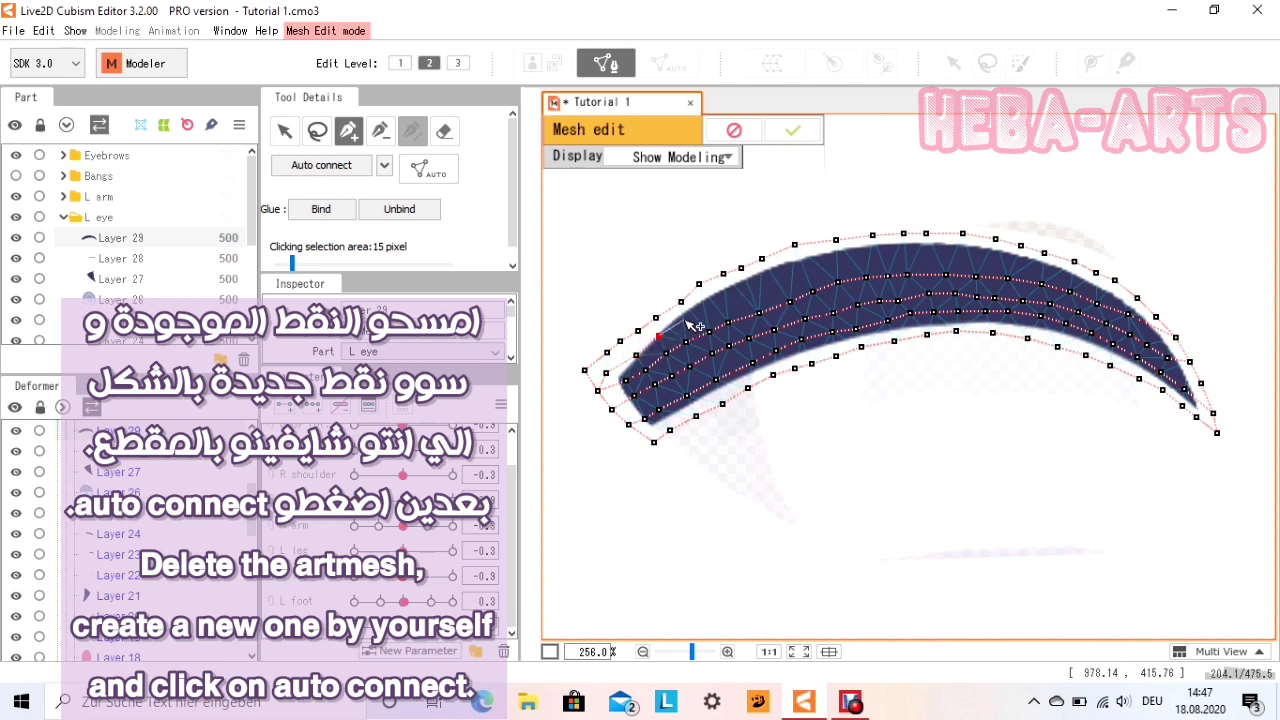
pyautogui.click(686, 320)
pyautogui.click(712, 306)
pyautogui.click(799, 273)
pyautogui.click(843, 262)
pyautogui.click(871, 257)
pyautogui.click(901, 250)
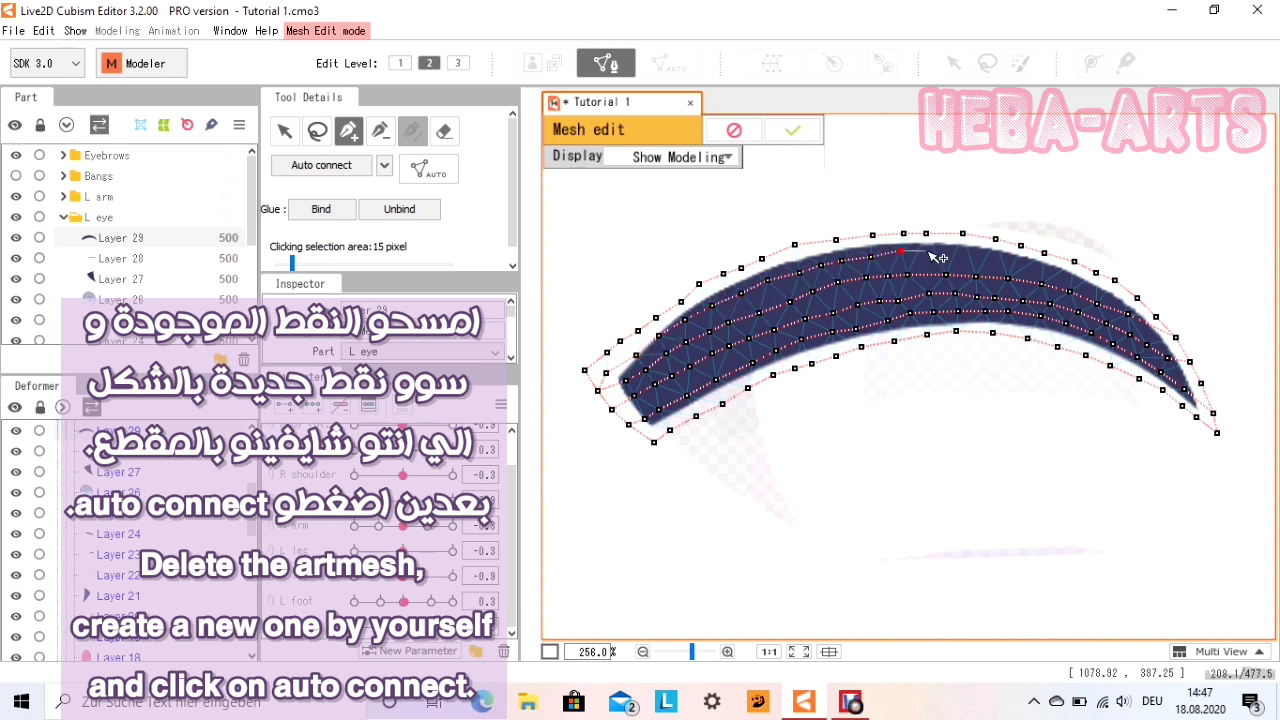
pyautogui.click(928, 251)
pyautogui.click(982, 254)
pyautogui.click(1011, 258)
pyautogui.click(1036, 265)
pyautogui.click(1078, 277)
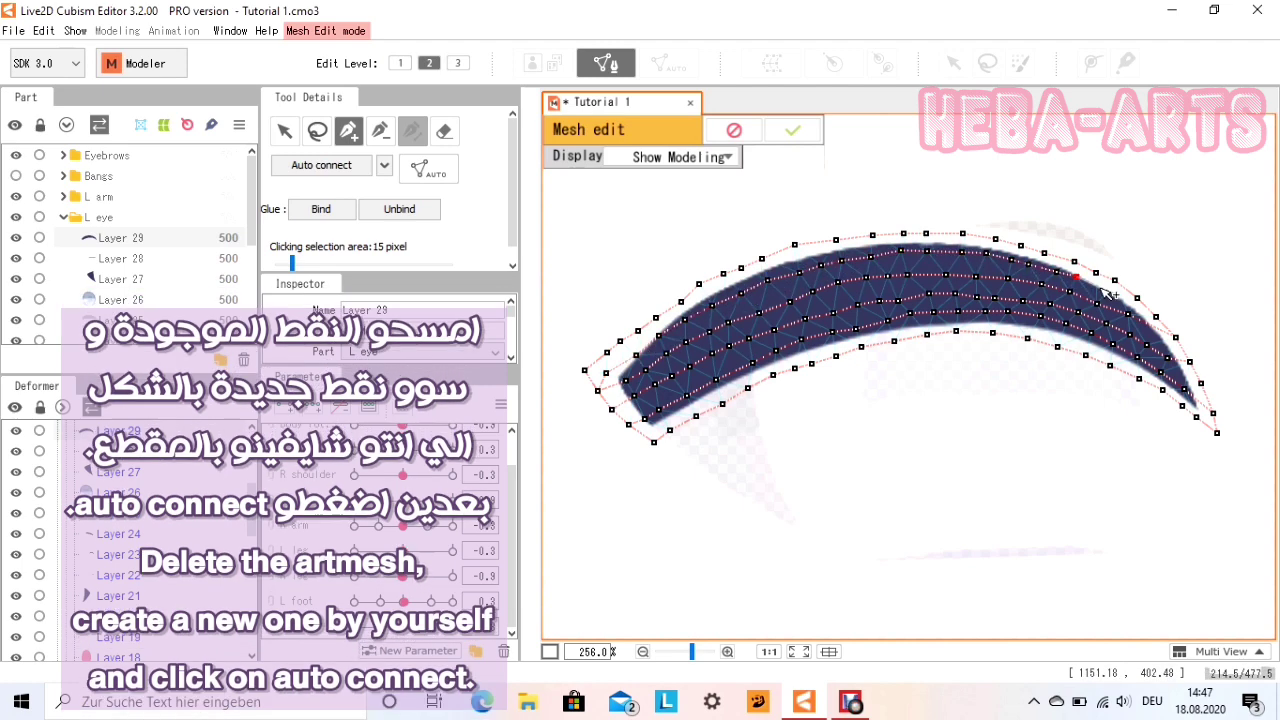
pyautogui.click(1100, 289)
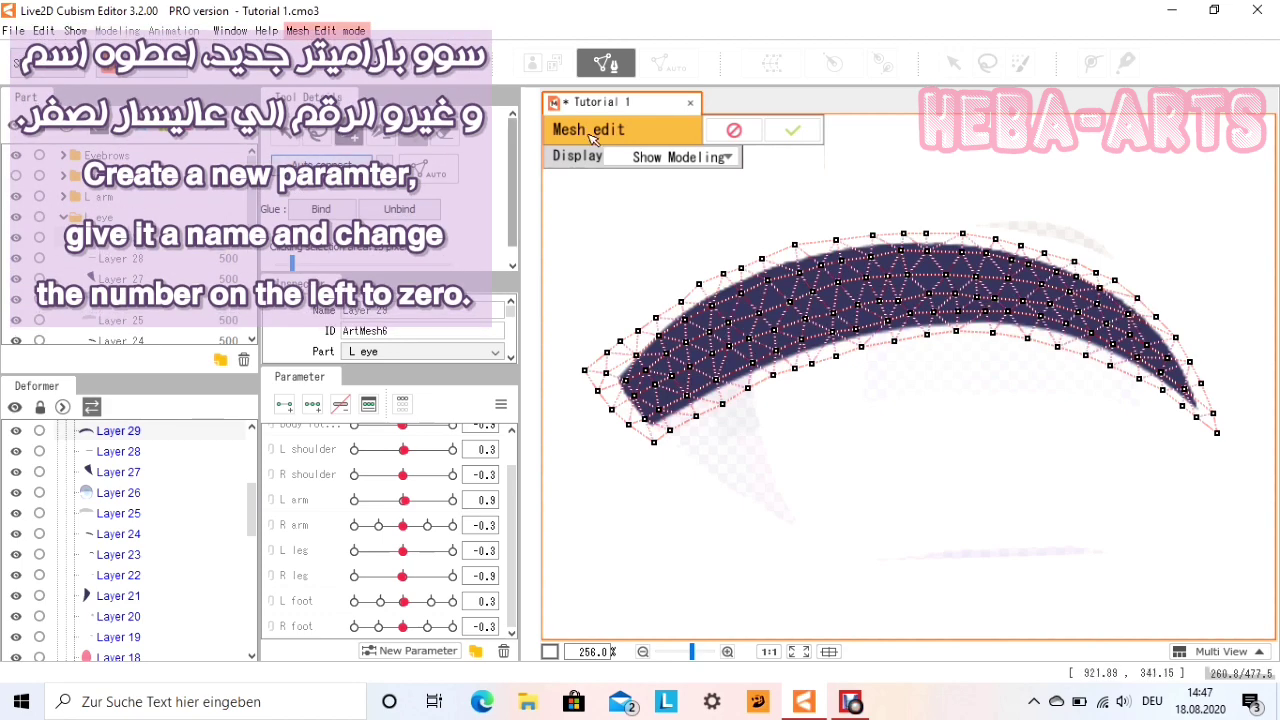
pyautogui.click(792, 131)
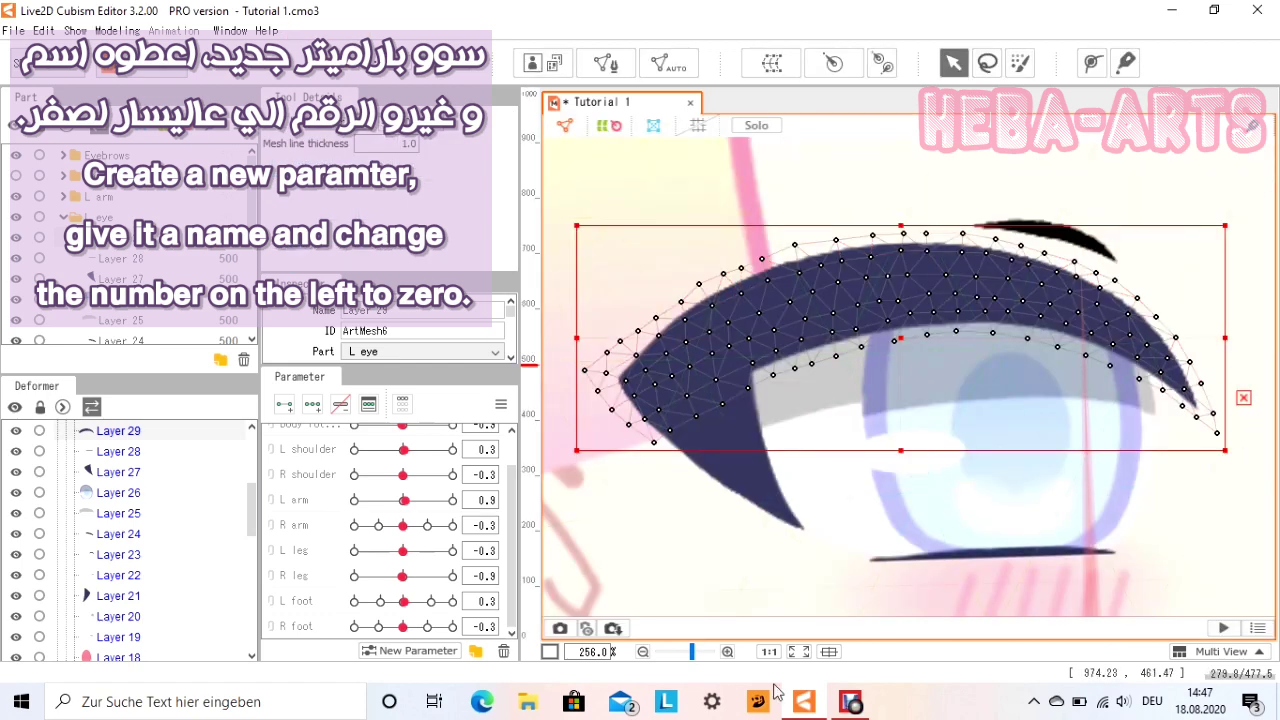
# Create a new parameter named "L eye sad" with a minimum value of 0.
pyautogui.scroll(-4, 216, 557)
pyautogui.scroll(1, 335, 520)
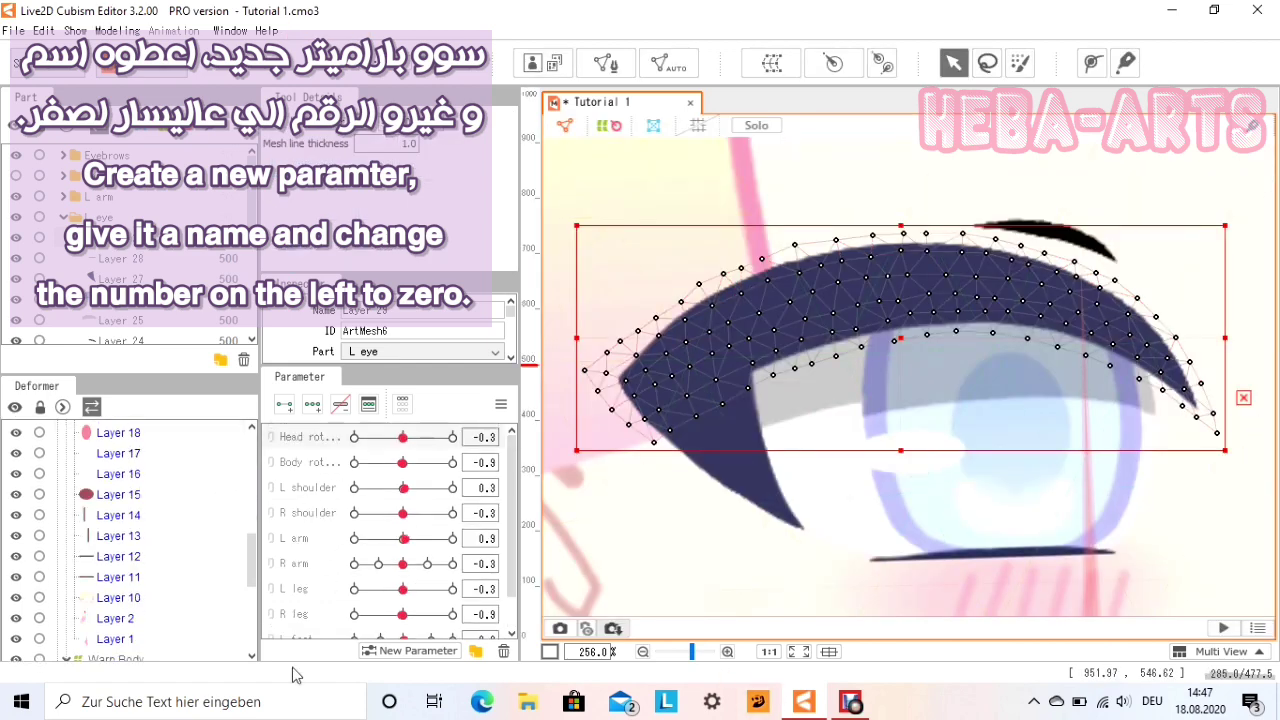
pyautogui.scroll(4, 235, 540)
pyautogui.scroll(-3, 650, 474)
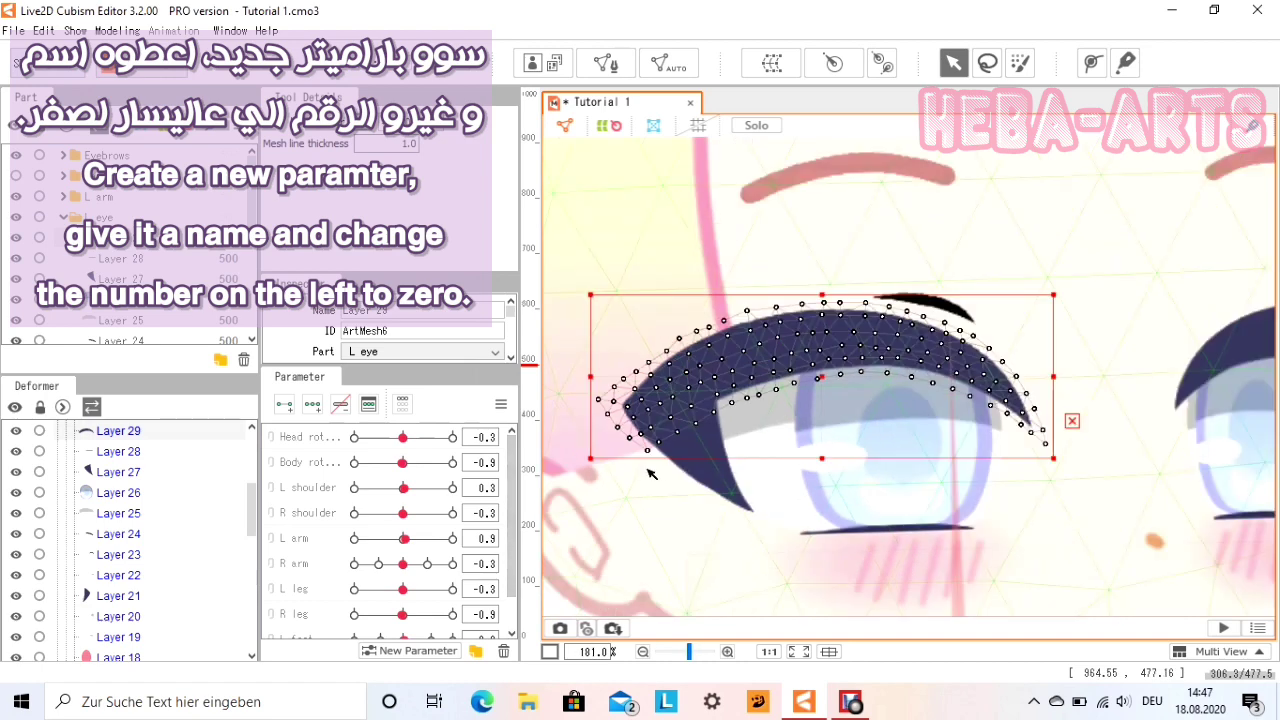
pyautogui.scroll(3, 675, 473)
pyautogui.scroll(3, 678, 473)
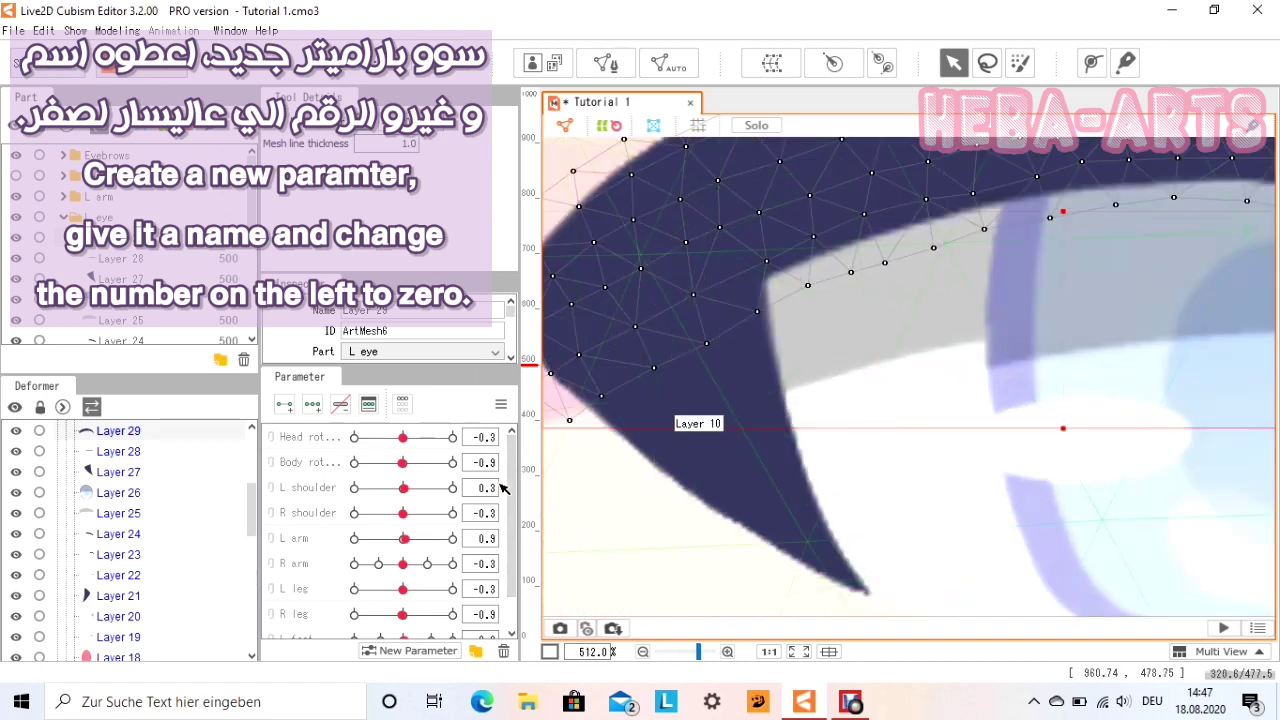
pyautogui.scroll(-1, 395, 530)
pyautogui.click(390, 655)
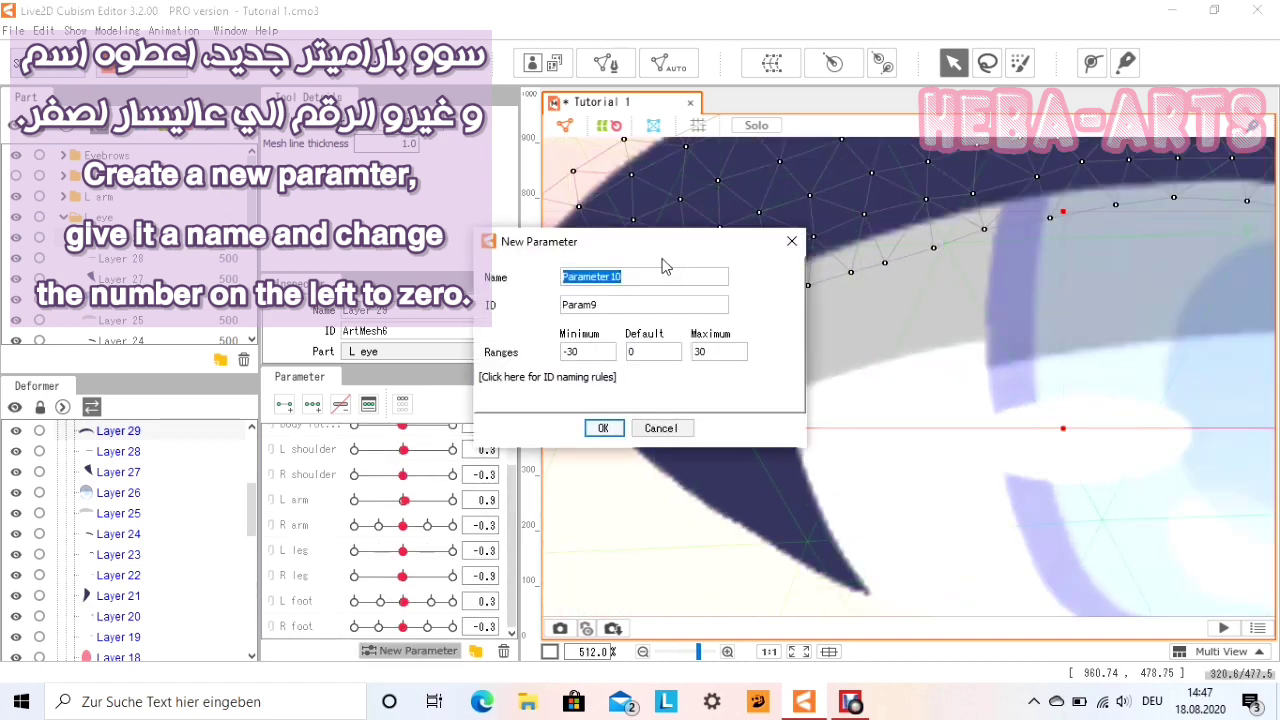
pyautogui.write('L eye')
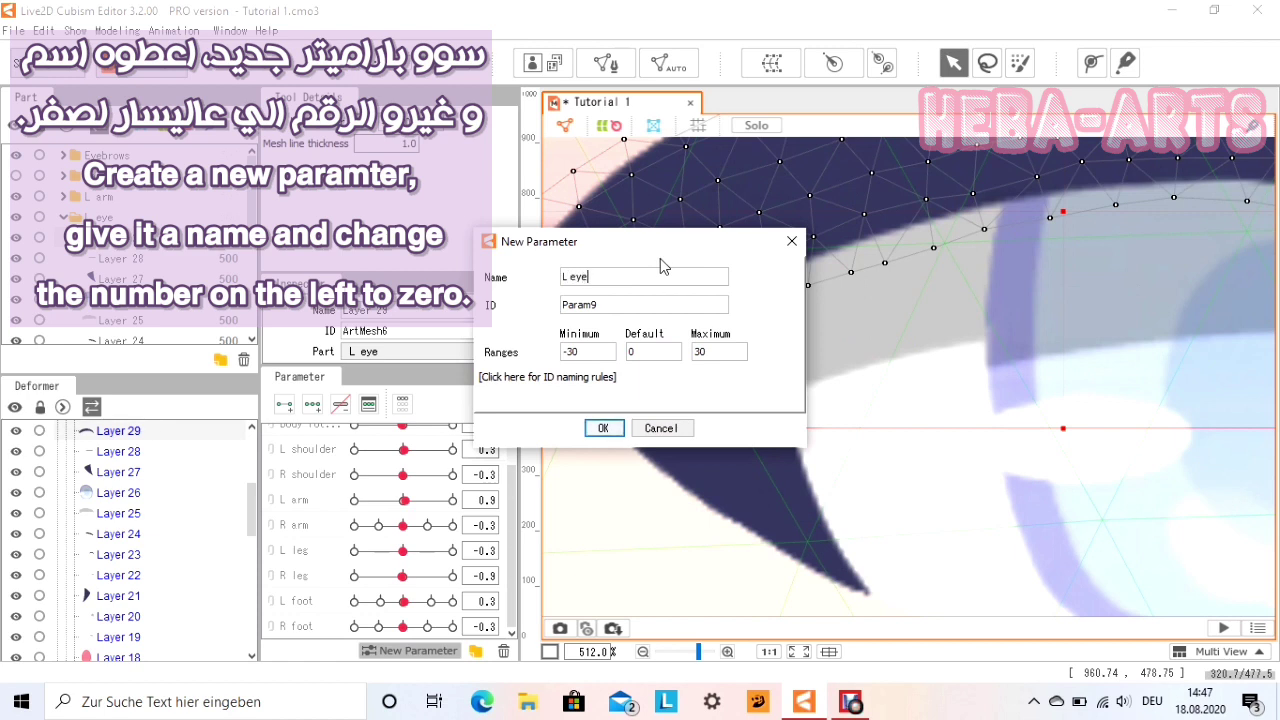
pyautogui.write(' sad')
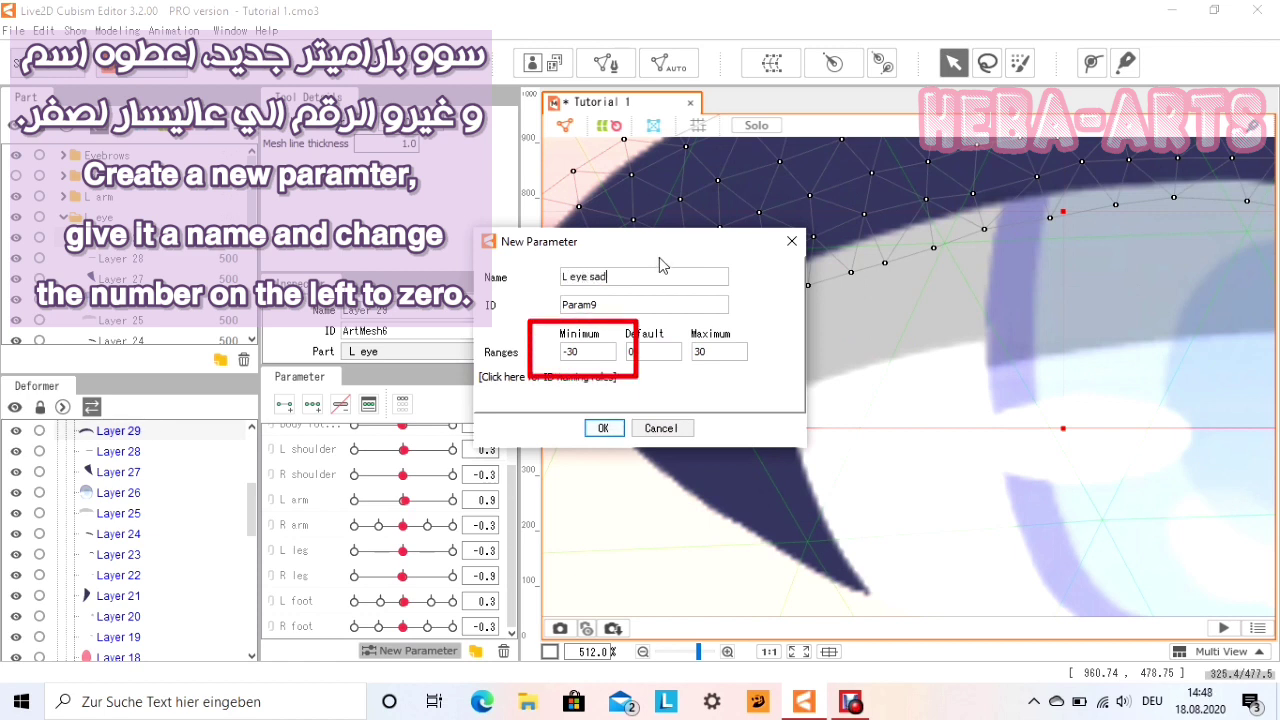
pyautogui.click(597, 357)
pyautogui.press('BackSpace')
pyautogui.press('BackSpace')
pyautogui.press('BackSpace')
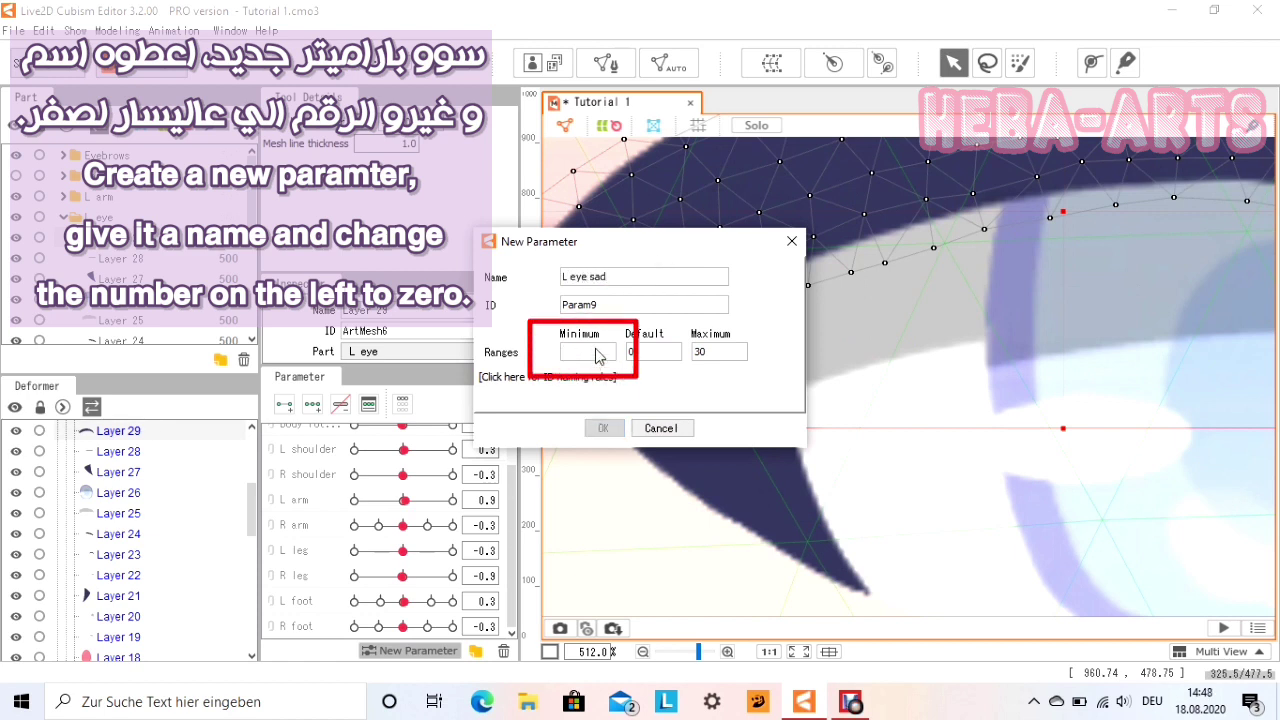
pyautogui.write('0')
pyautogui.click(604, 428)
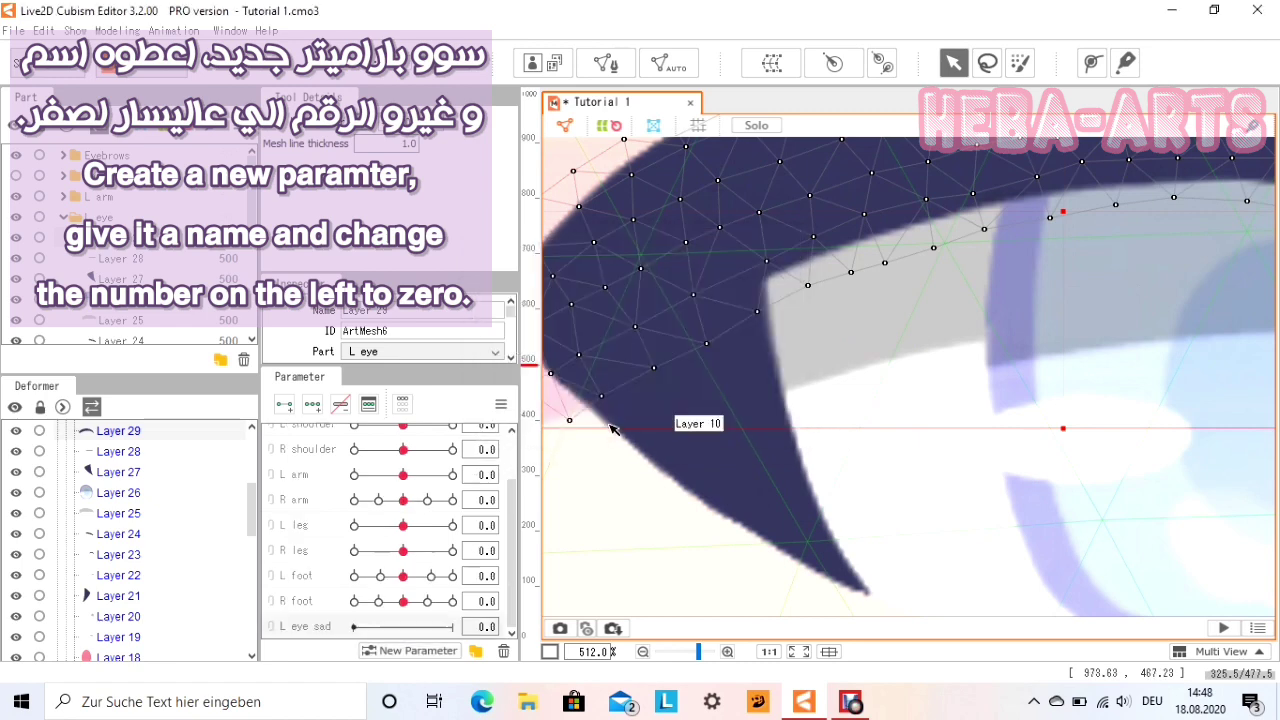
# Create a five-point deform path along the middle of the eyelash, from the thin tip to just beyond the wide end.
pyautogui.scroll(-5, 827, 438)
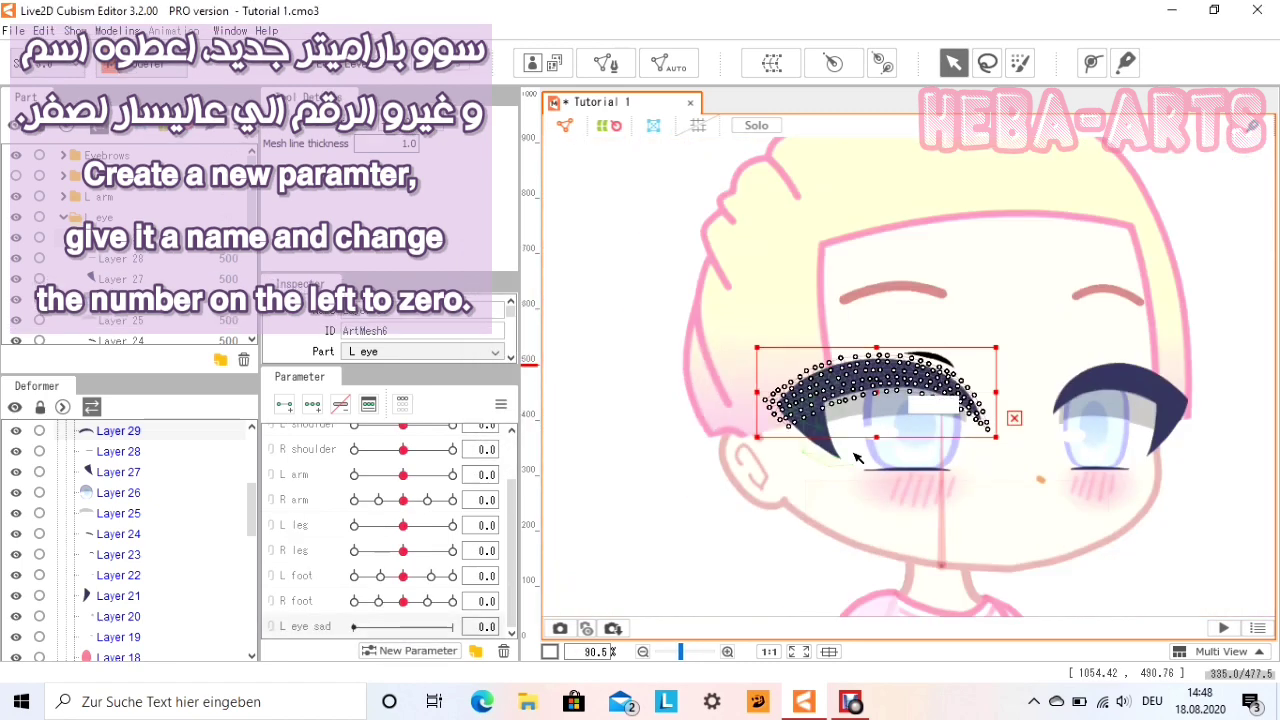
pyautogui.scroll(3, 830, 440)
pyautogui.moveTo(870, 477); pyautogui.dragTo(880, 526)
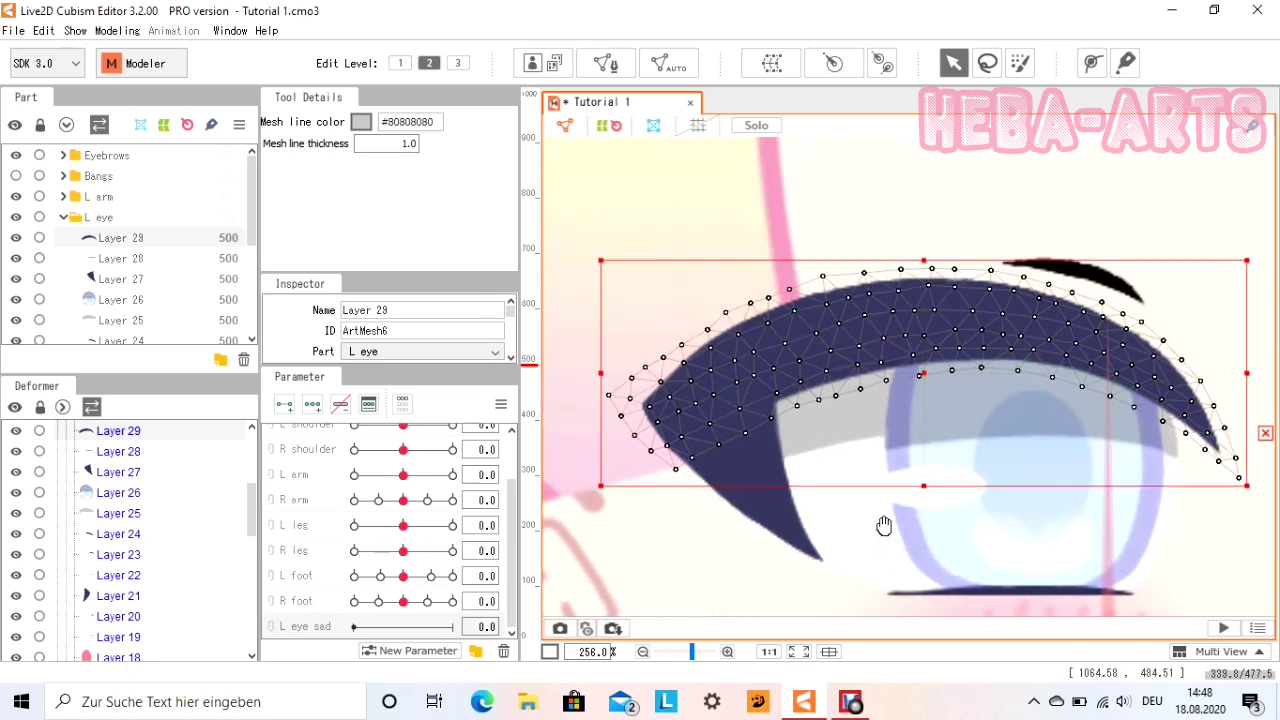
pyautogui.click(1091, 64)
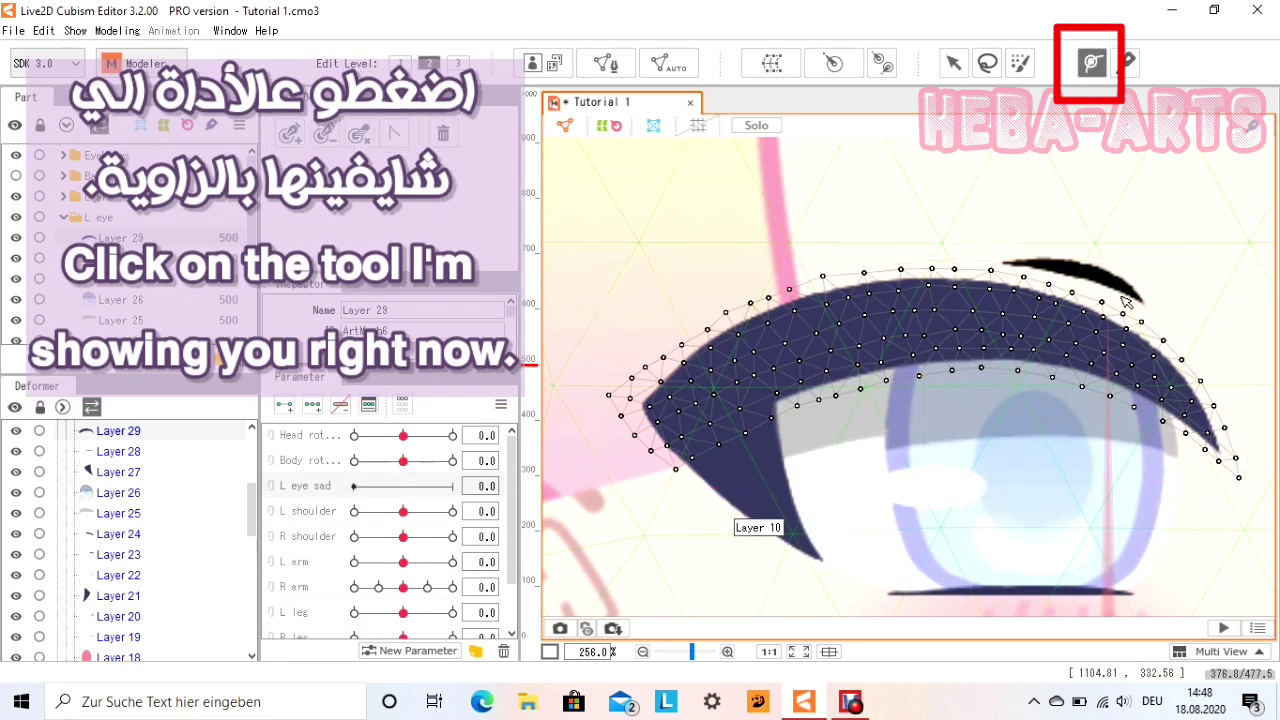
pyautogui.click(1243, 485)
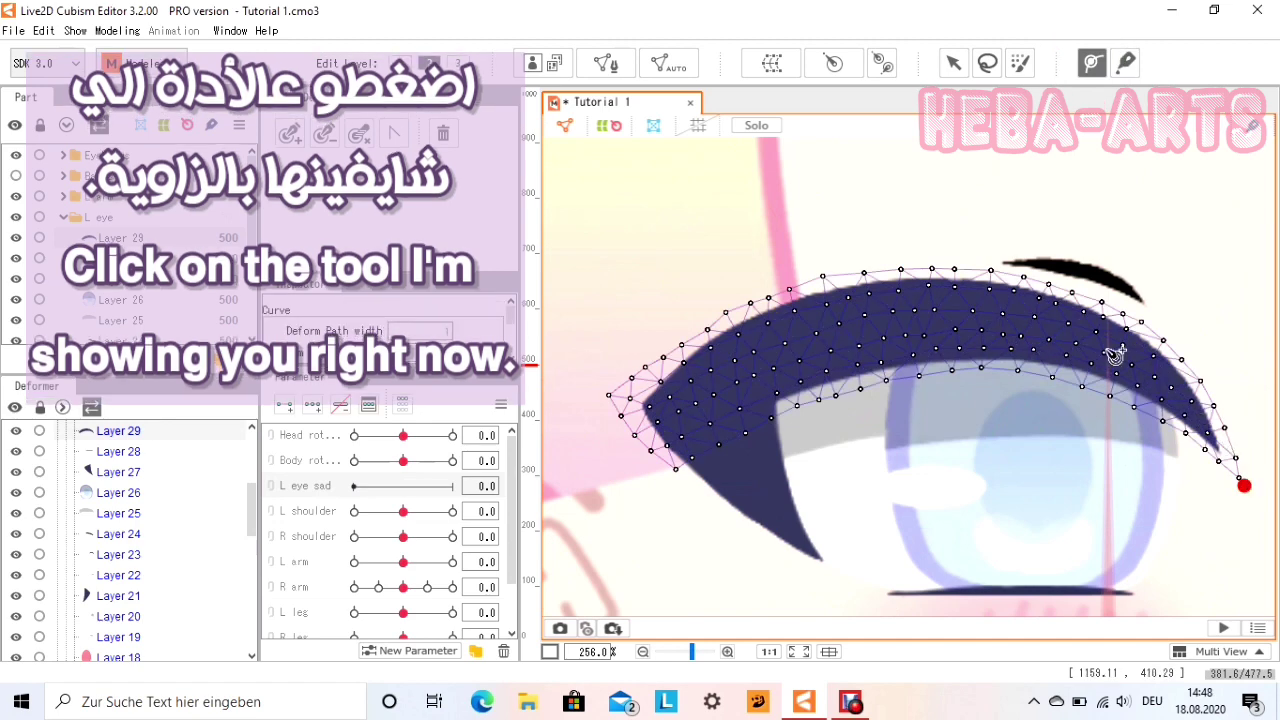
pyautogui.click(1107, 349)
pyautogui.click(888, 320)
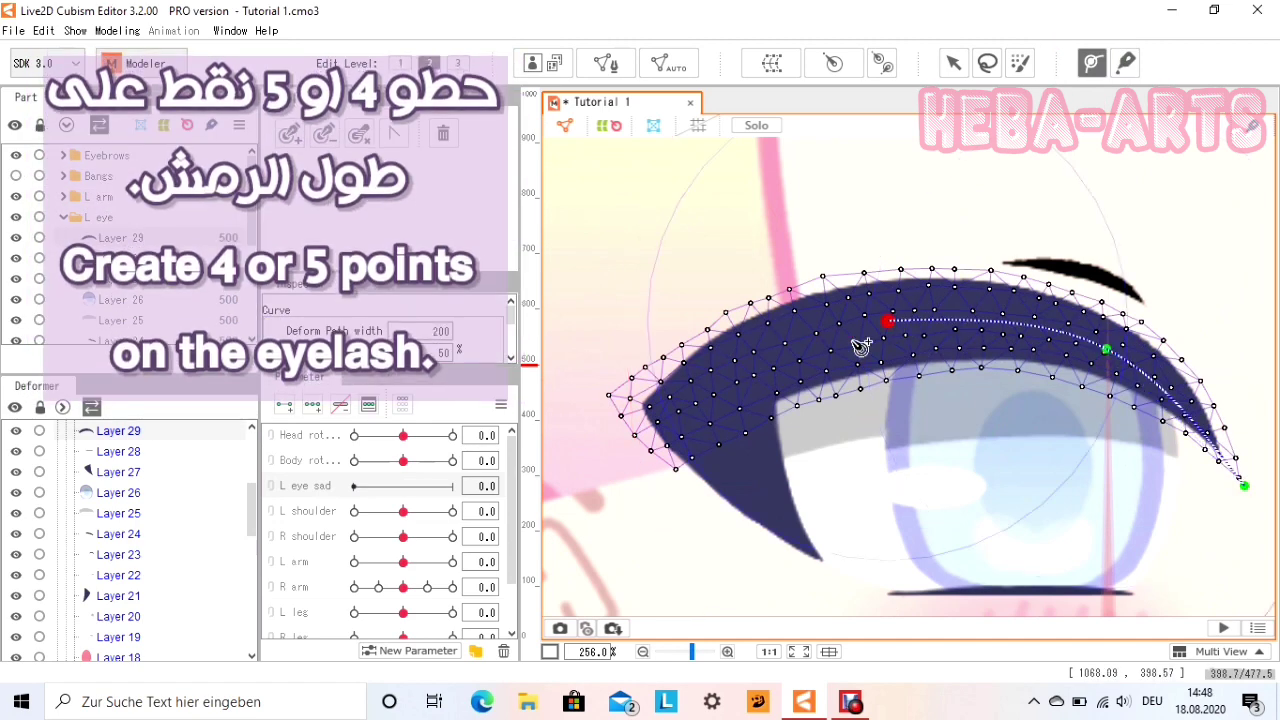
pyautogui.click(725, 381)
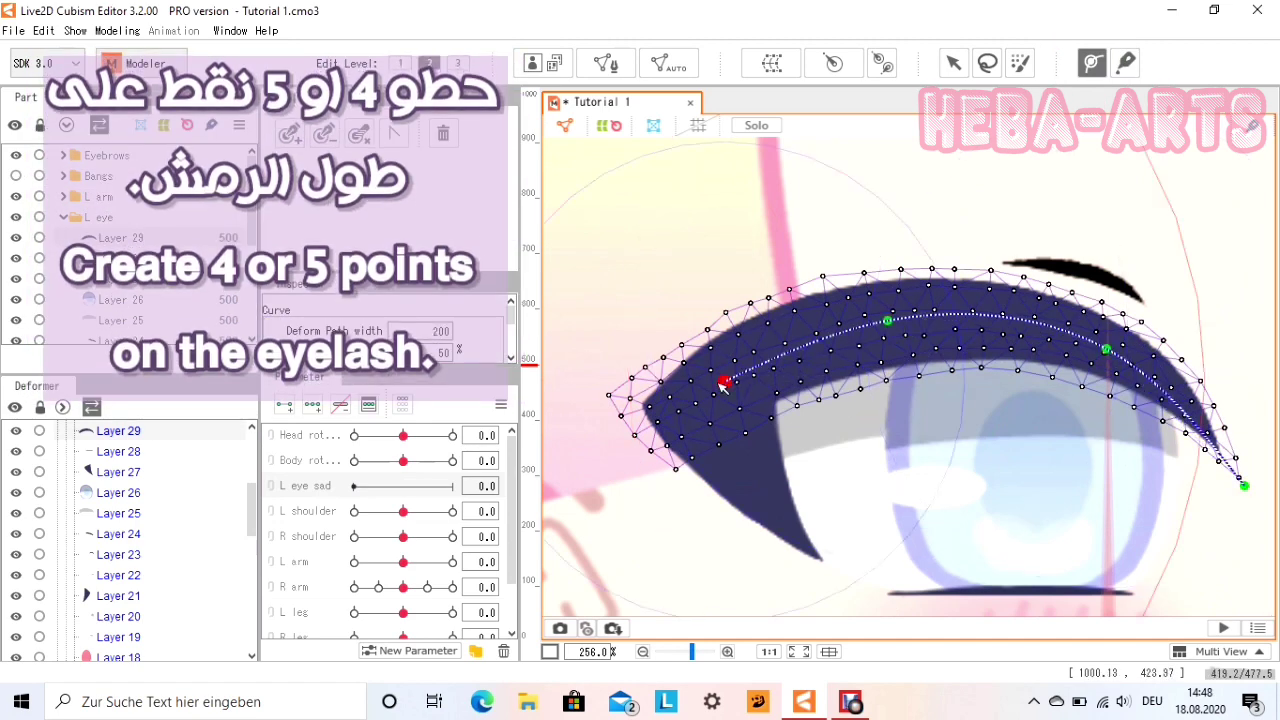
pyautogui.click(627, 460)
# Check the deform path's inner points and nudge its thin-tip end point slightly upward.
pyautogui.click(726, 381)
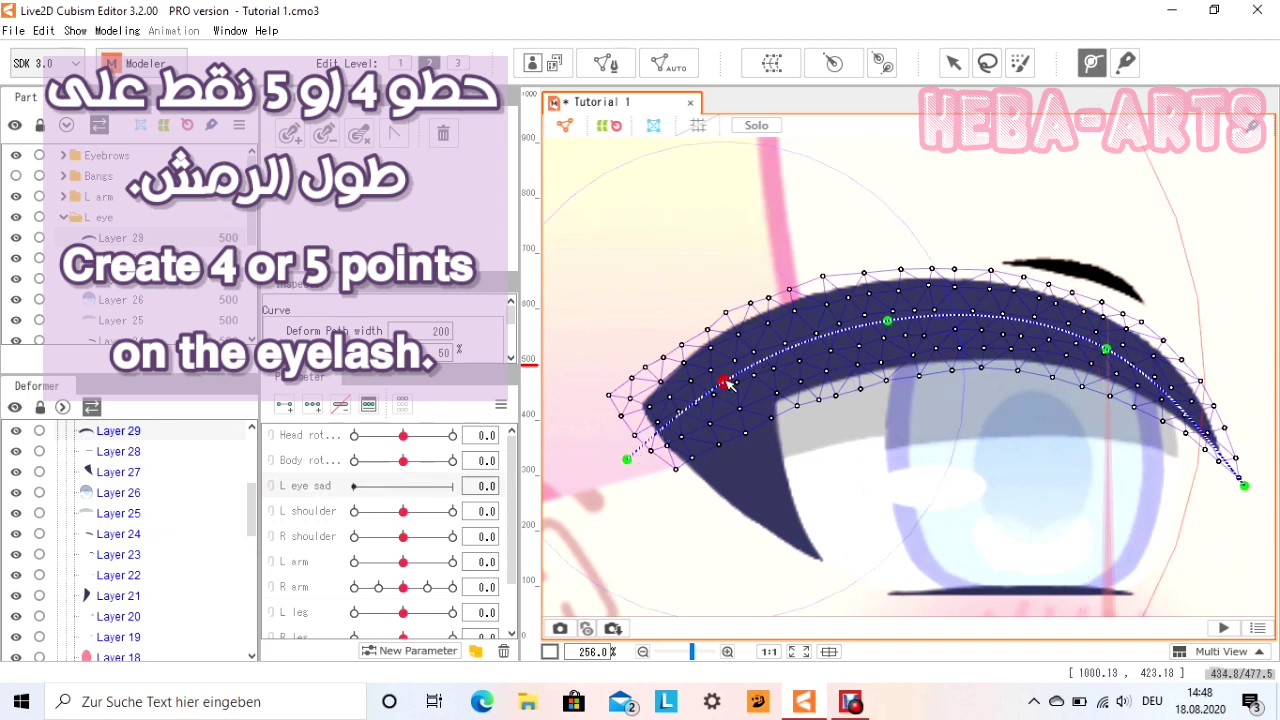
pyautogui.click(888, 321)
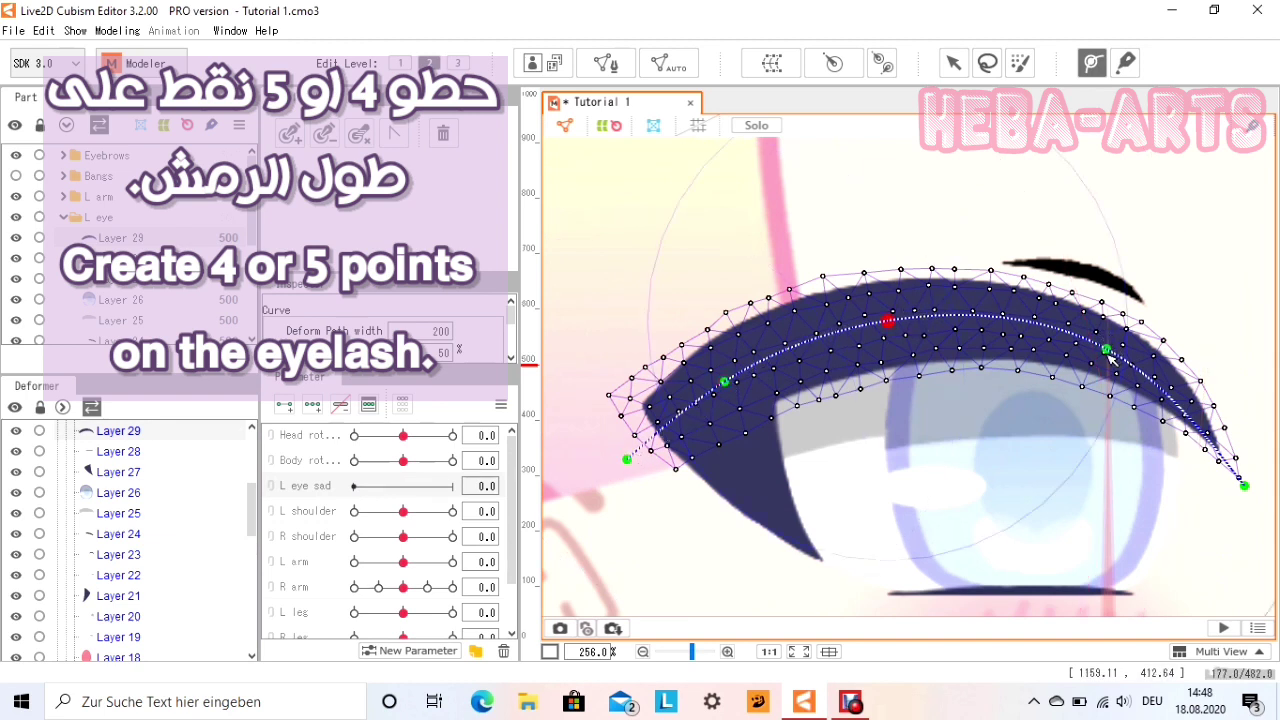
pyautogui.click(1108, 350)
pyautogui.moveTo(1252, 489); pyautogui.dragTo(1254, 476)
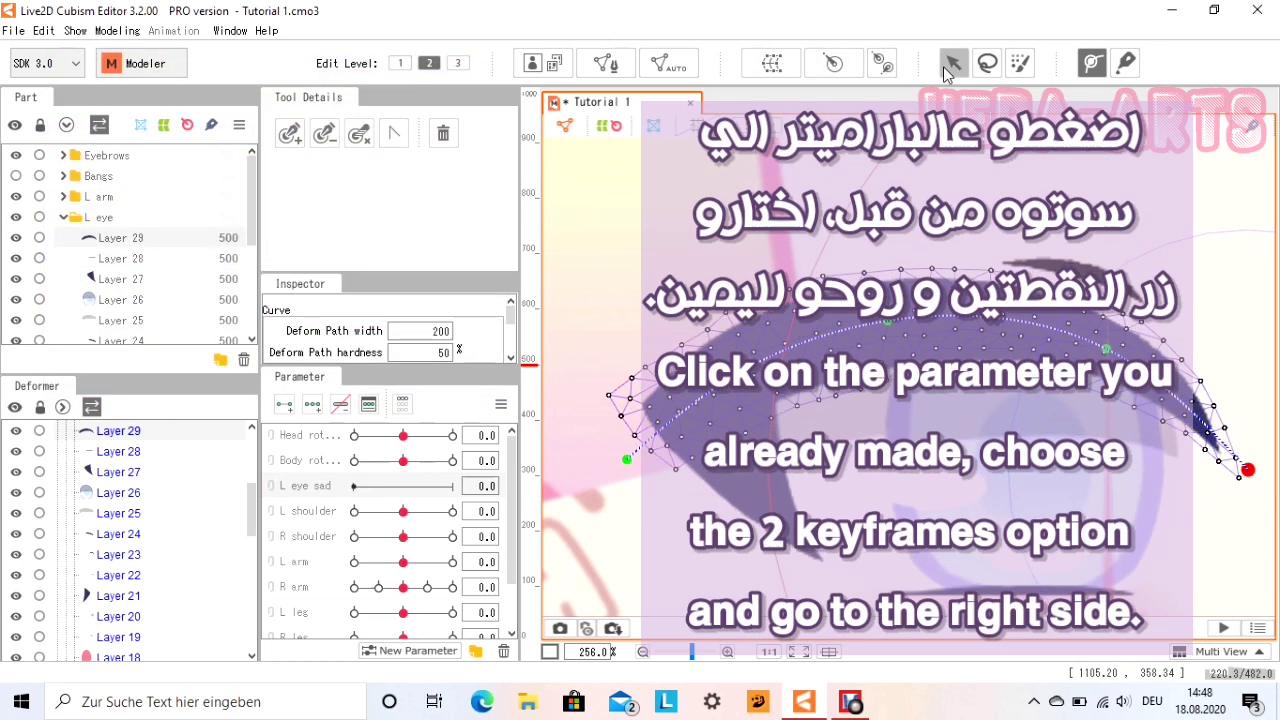
# Add two keys to "L eye sad", set it to 30, and move the whole eyelash down over the eye.
pyautogui.click(950, 65)
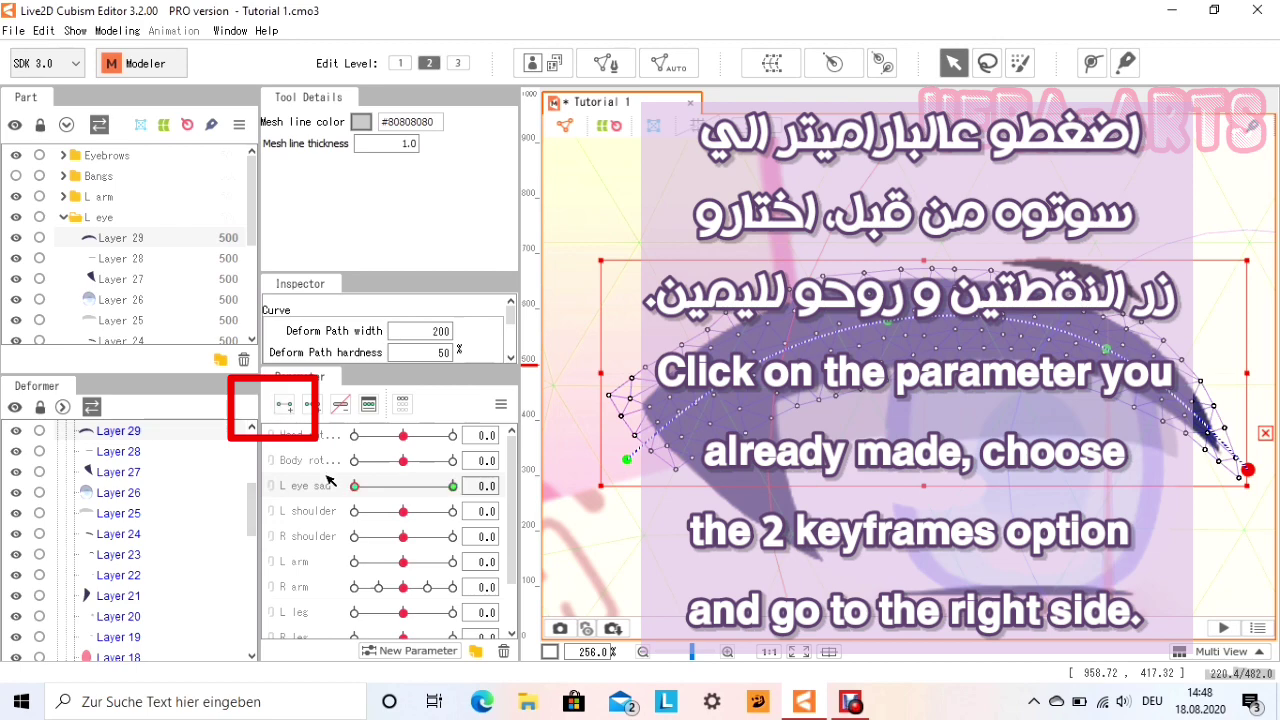
pyautogui.moveTo(357, 488); pyautogui.dragTo(489, 523)
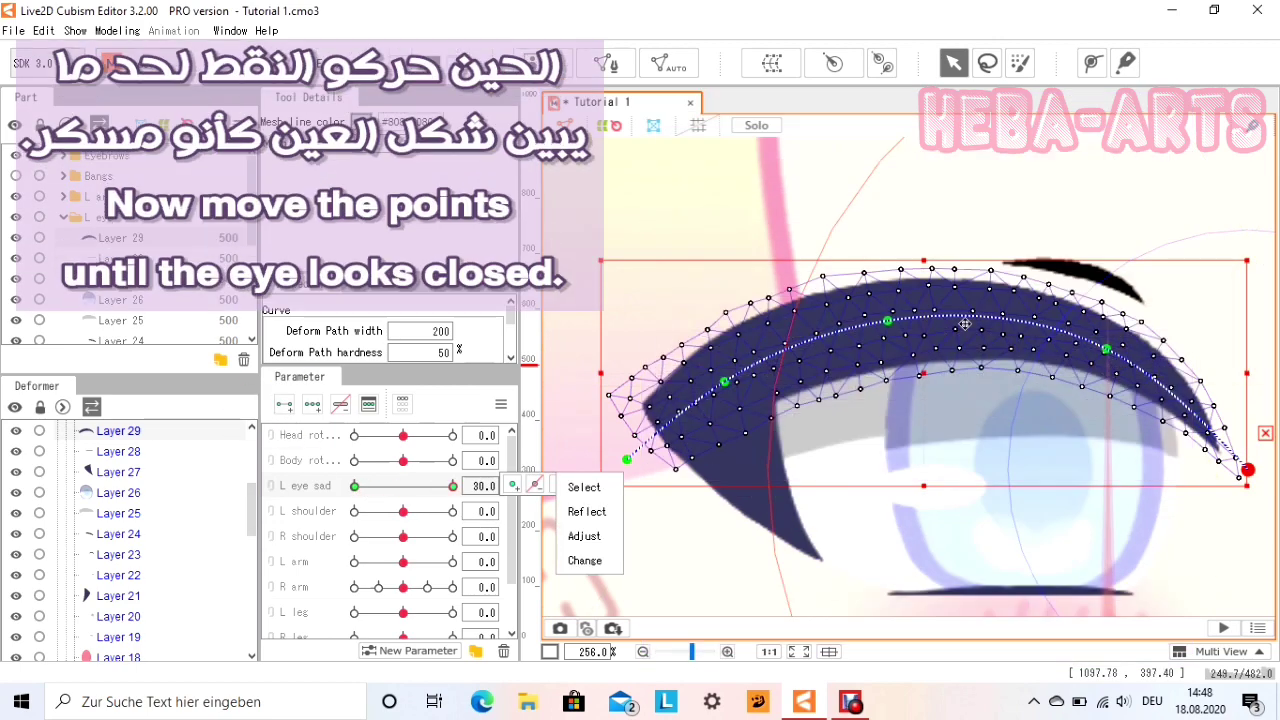
pyautogui.moveTo(965, 323); pyautogui.dragTo(952, 460)
pyautogui.scroll(-4, 1055, 495)
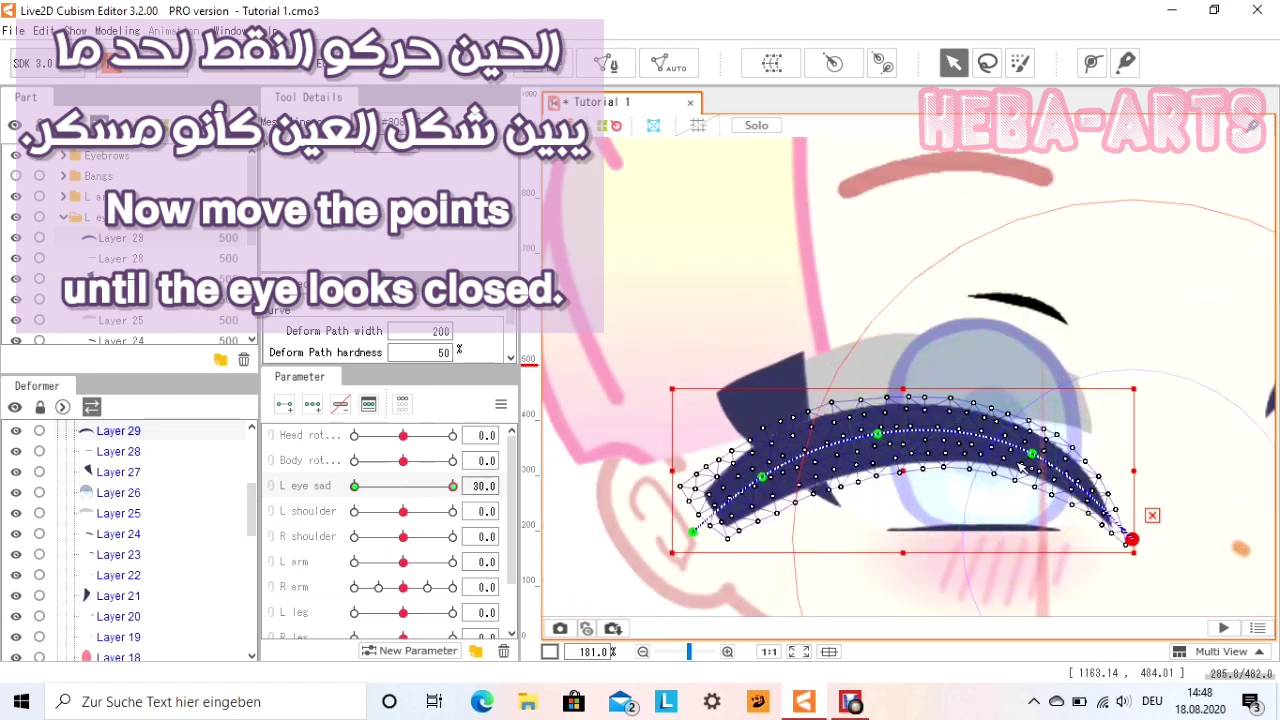
# Lower the three inner deform path points to flatten the eyelash's arch, undoing the accidental change to the whole mesh.
pyautogui.moveTo(1030, 458); pyautogui.dragTo(1033, 517)
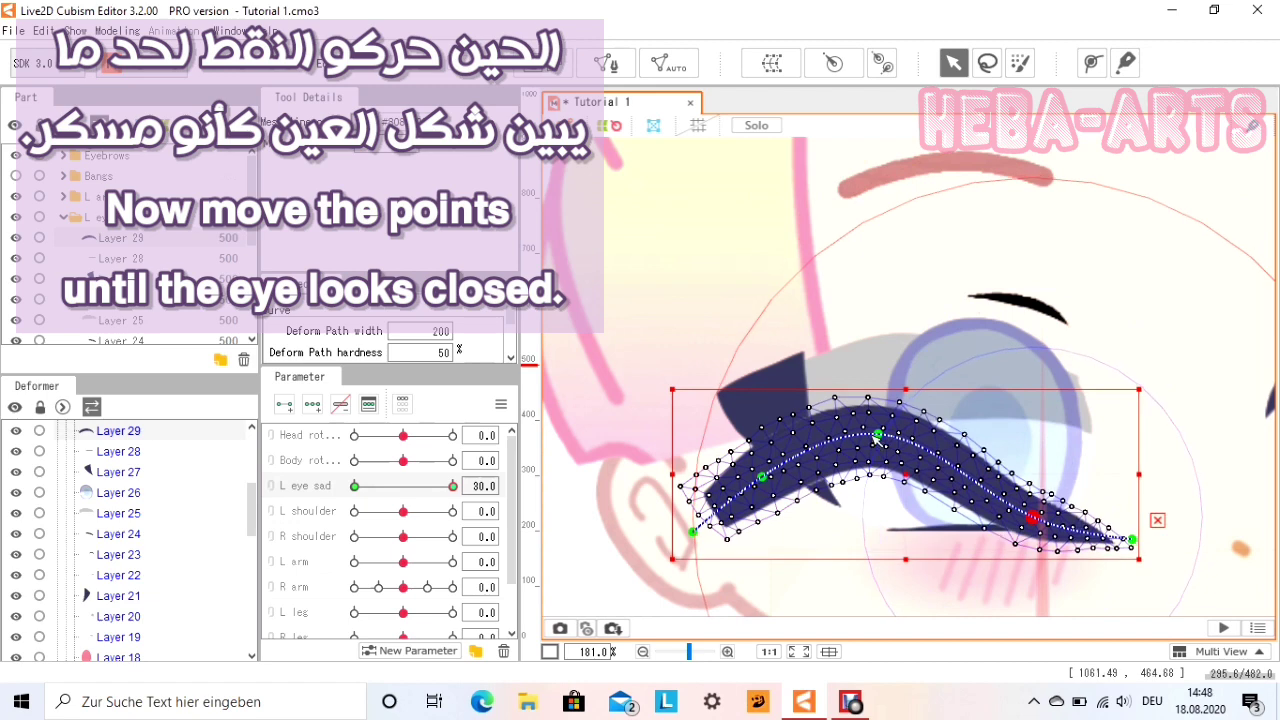
pyautogui.moveTo(879, 435); pyautogui.dragTo(893, 498)
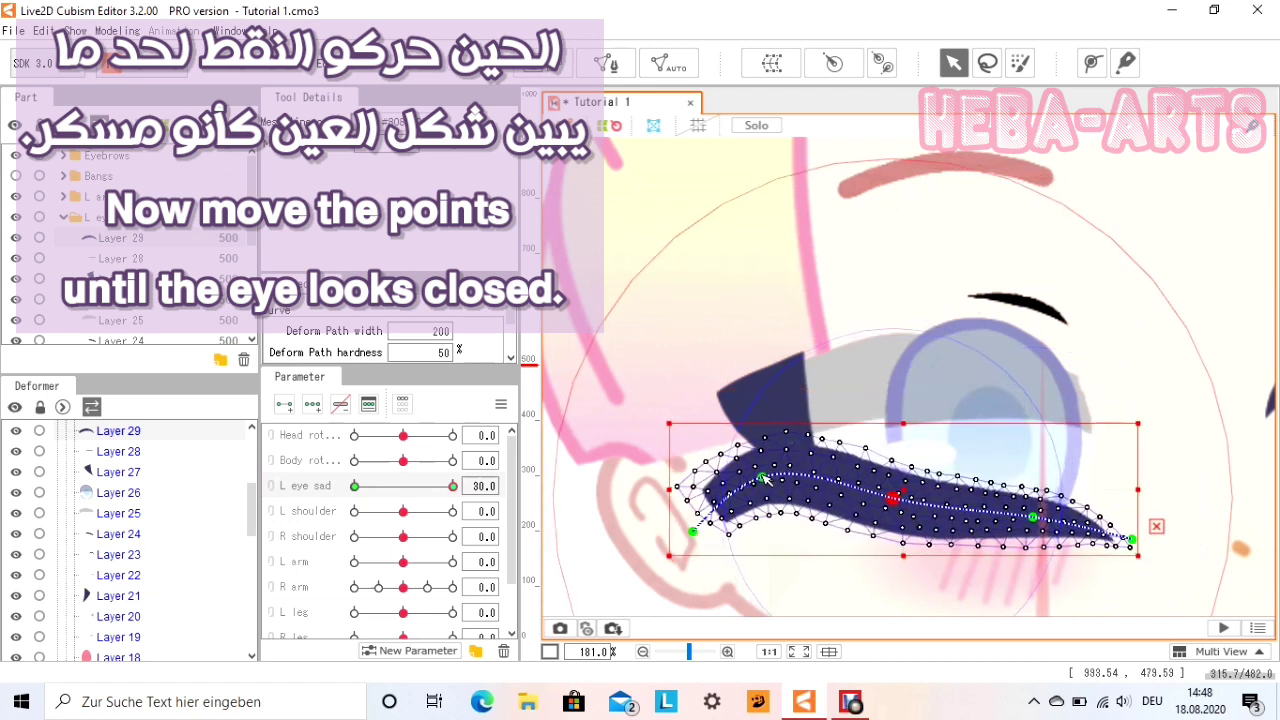
pyautogui.moveTo(763, 478); pyautogui.dragTo(701, 516)
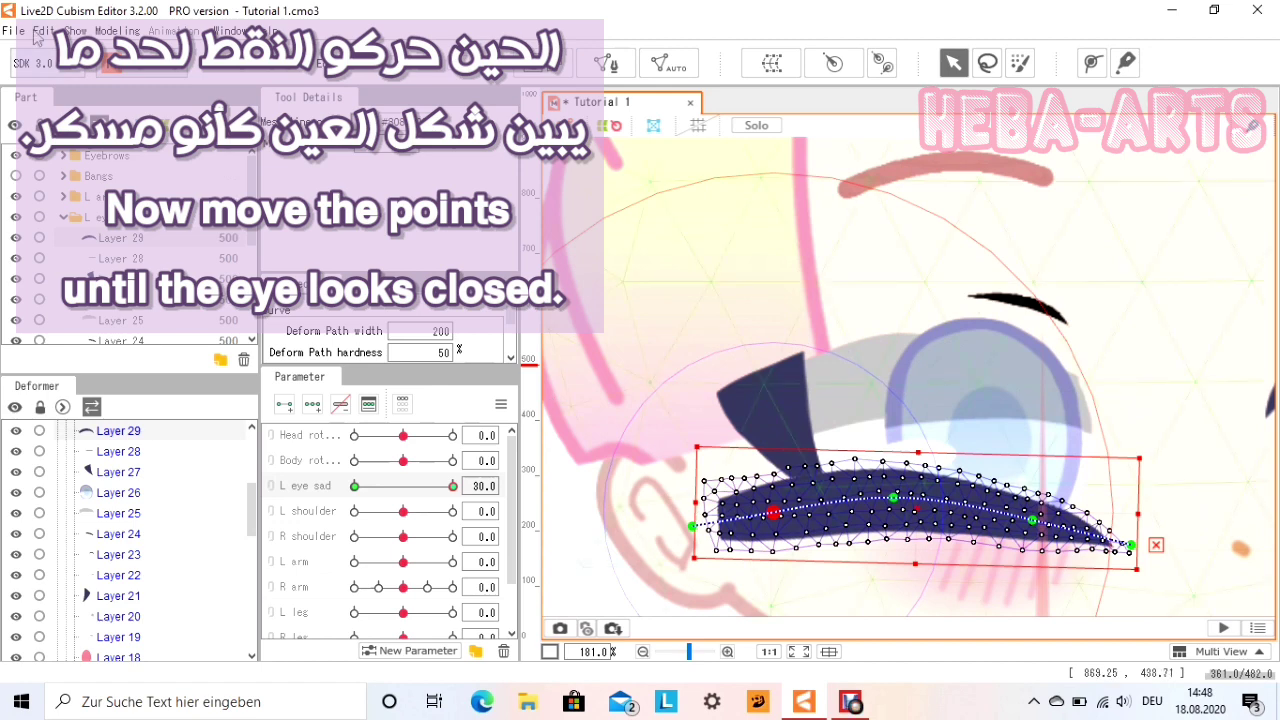
pyautogui.click(38, 34)
pyautogui.click(48, 50)
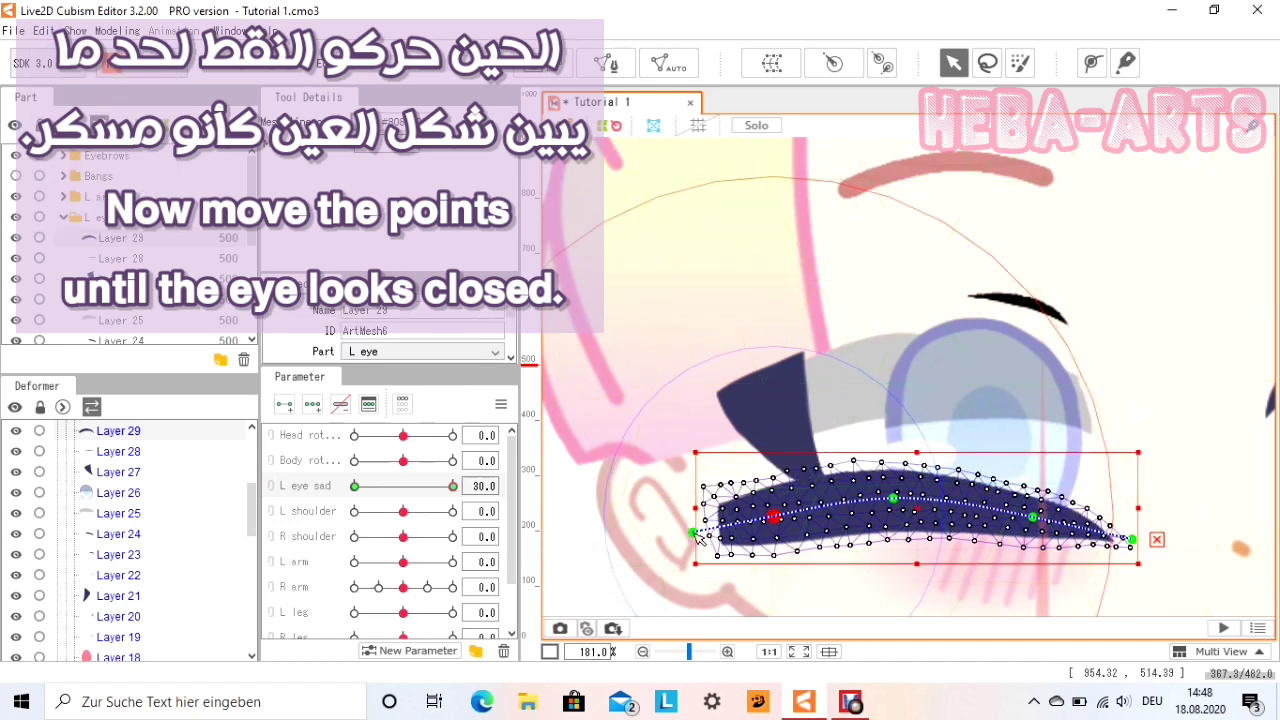
# Raise the deform path's two end points and reposition its inner points so the eyelash bows downward like a closed lid.
pyautogui.moveTo(694, 533); pyautogui.dragTo(681, 490)
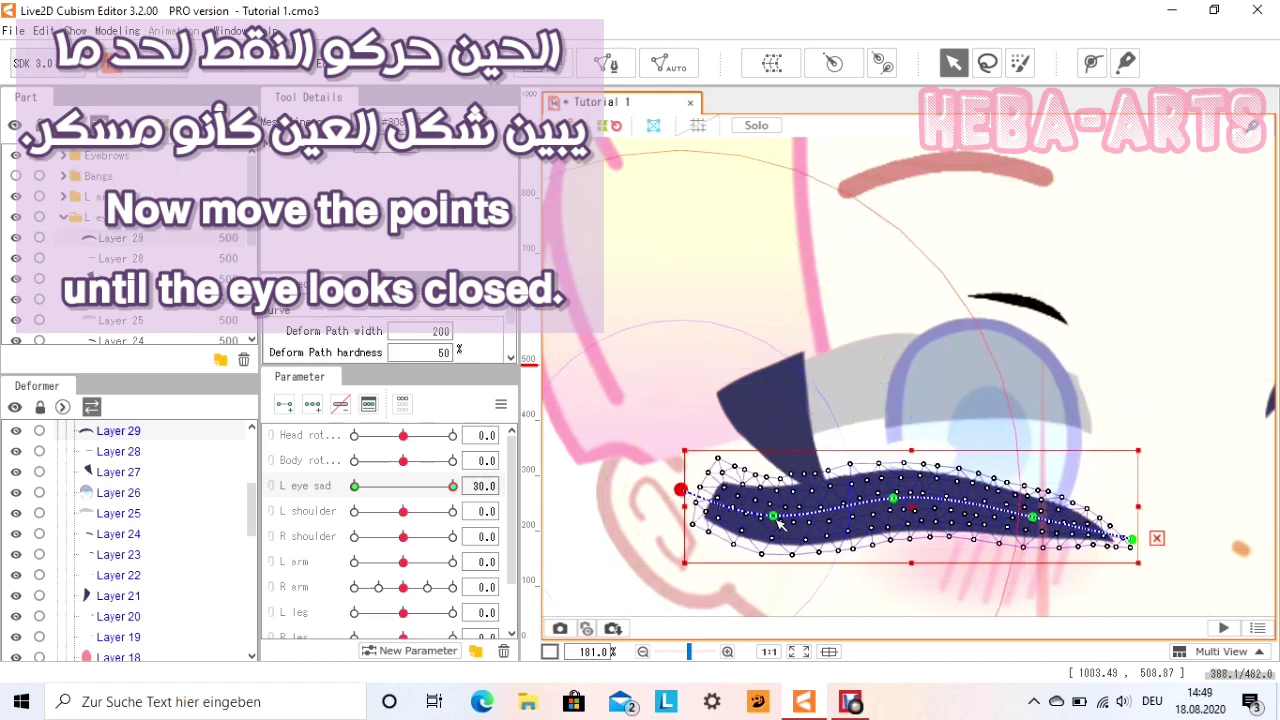
pyautogui.moveTo(773, 516); pyautogui.dragTo(768, 500)
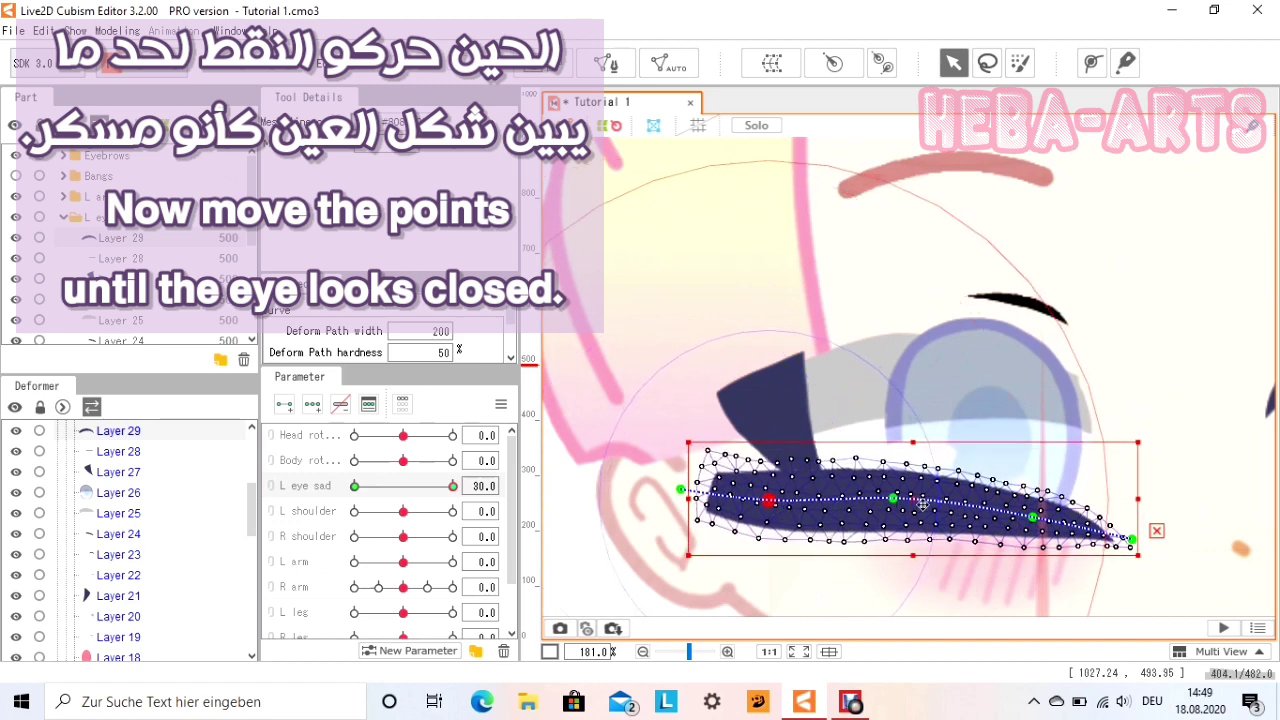
pyautogui.moveTo(895, 499); pyautogui.dragTo(897, 513)
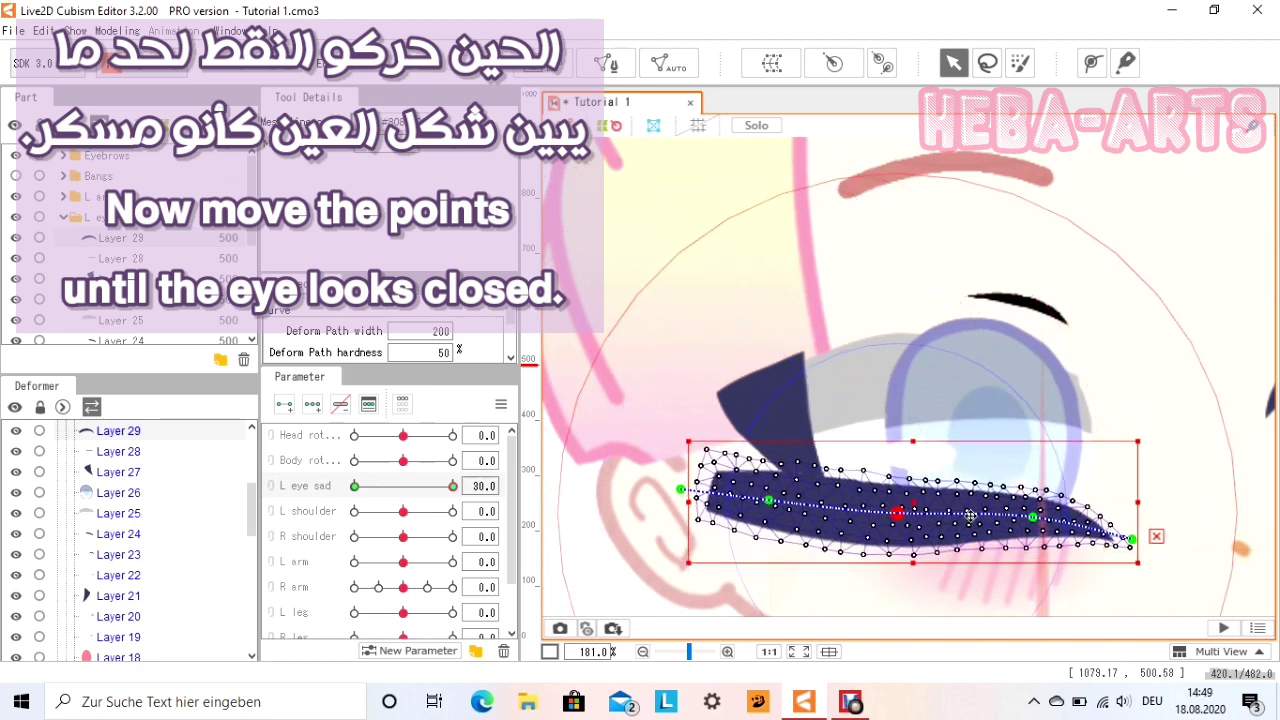
pyautogui.moveTo(1133, 542); pyautogui.dragTo(1126, 473)
pyautogui.moveTo(1032, 518); pyautogui.dragTo(1042, 508)
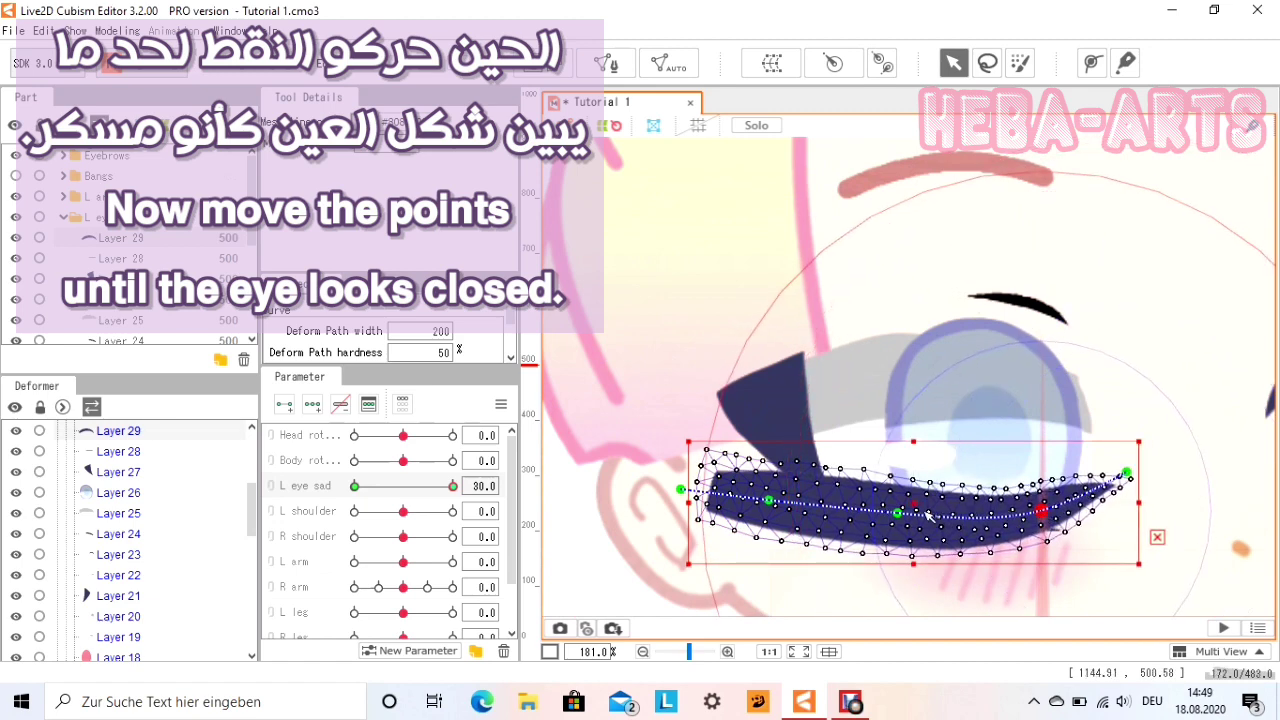
pyautogui.moveTo(911, 525); pyautogui.dragTo(918, 529)
pyautogui.click(43, 31)
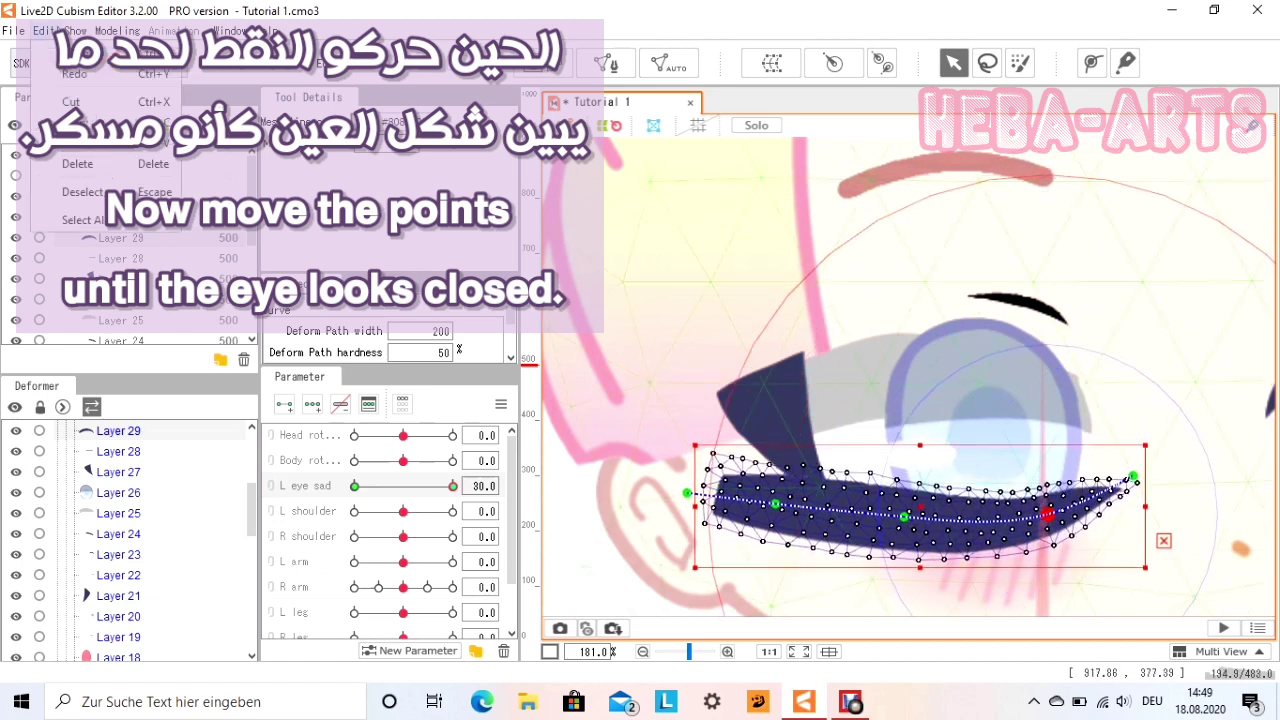
pyautogui.moveTo(75, 31)
pyautogui.click(52, 53)
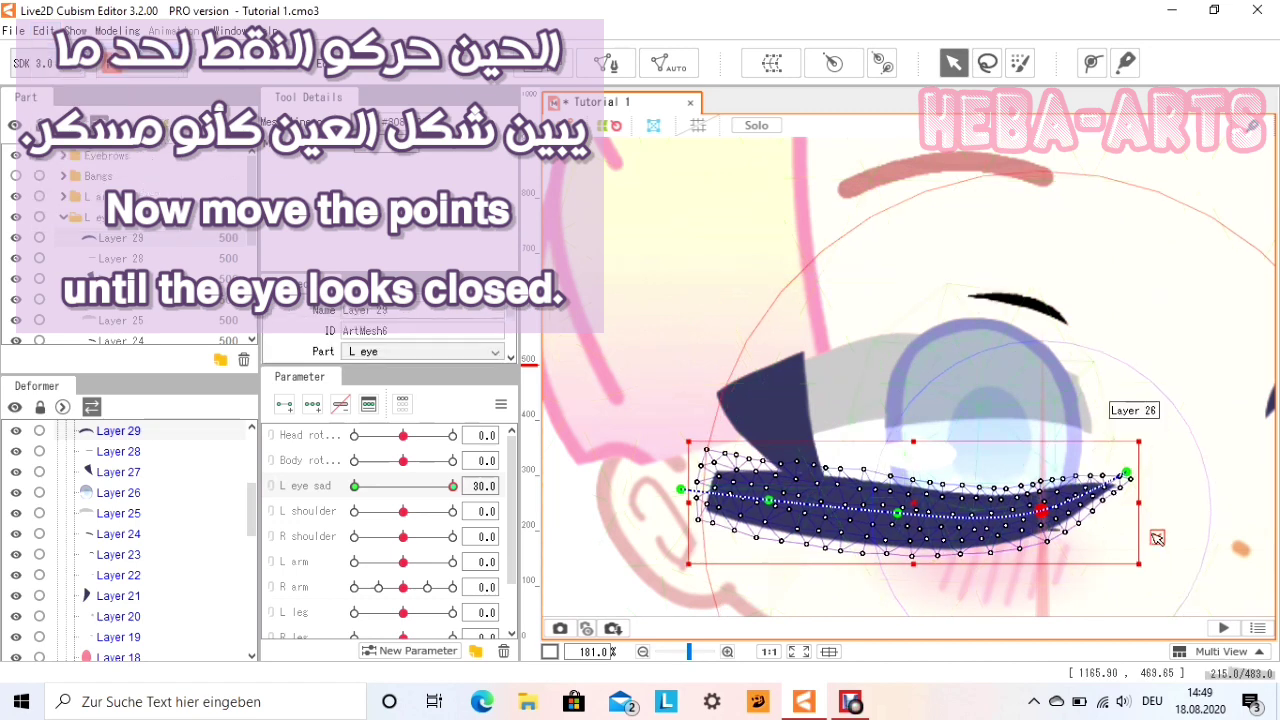
# Lower the middle path point slightly and raise the wide-end point to strengthen the eyelash's downward curve.
pyautogui.click(909, 515)
pyautogui.moveTo(896, 514); pyautogui.dragTo(895, 520)
pyautogui.moveTo(769, 500); pyautogui.dragTo(770, 503)
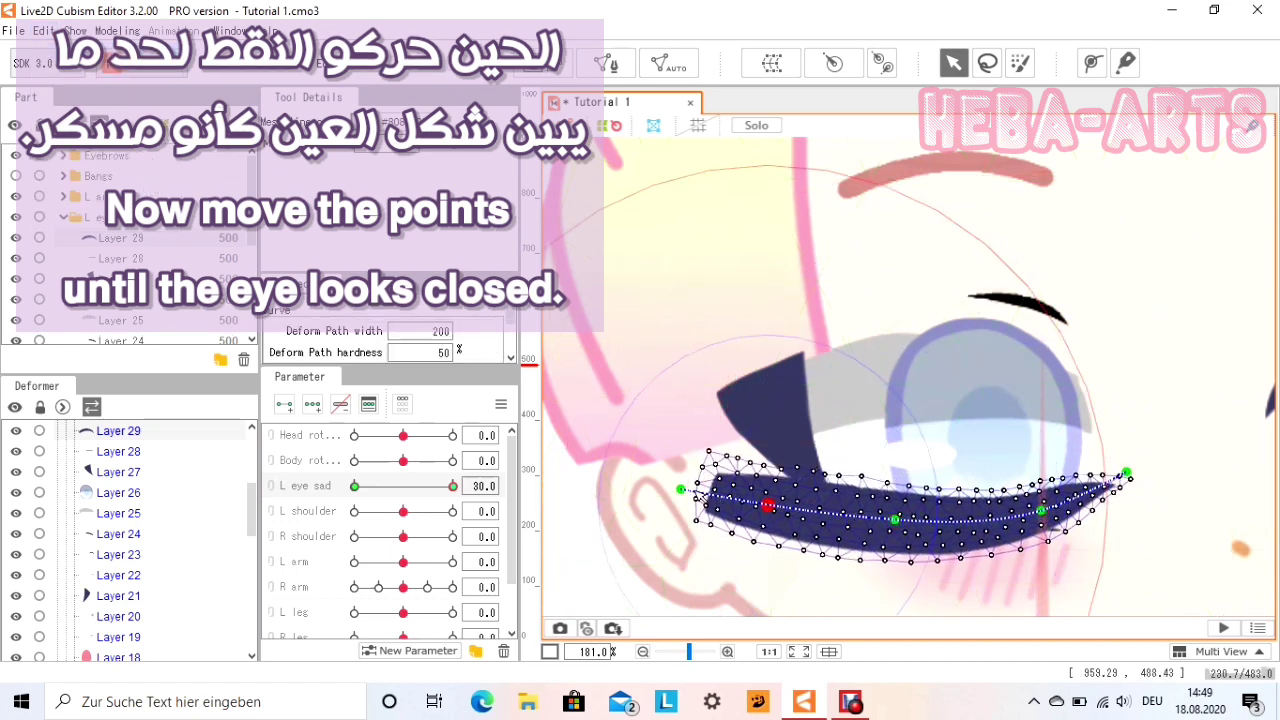
pyautogui.moveTo(680, 489); pyautogui.dragTo(691, 461)
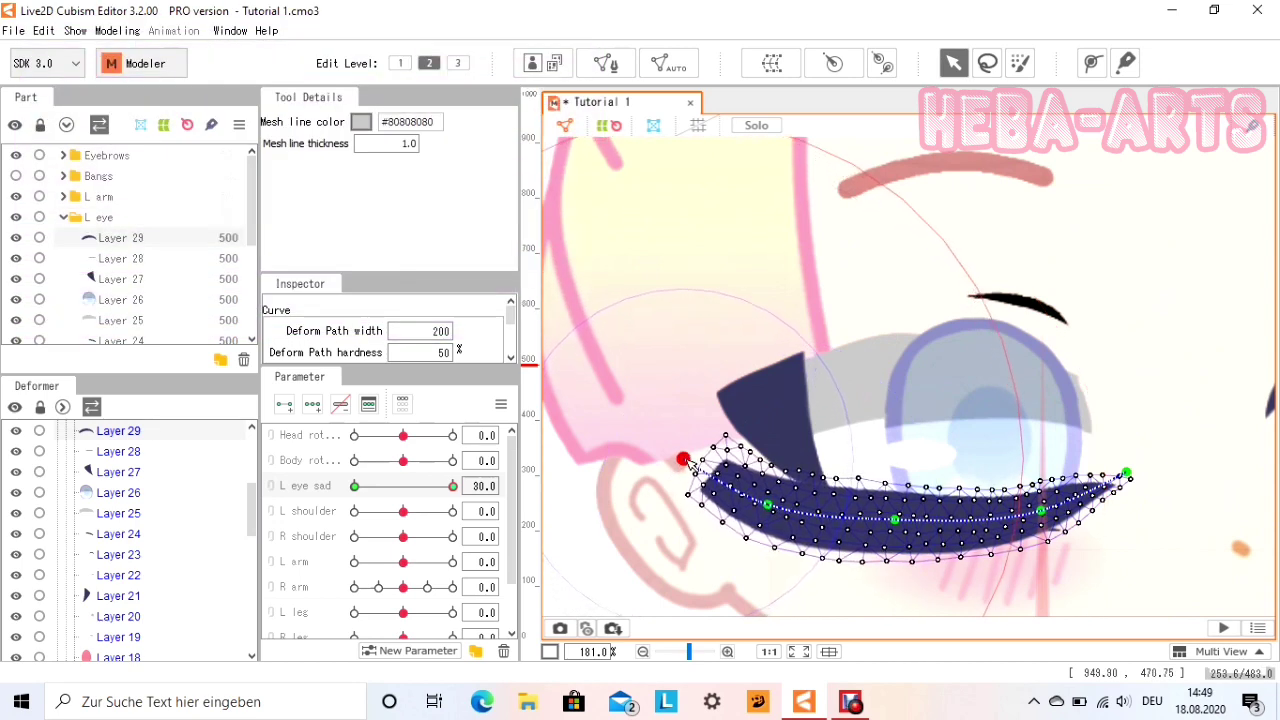
pyautogui.click(1090, 62)
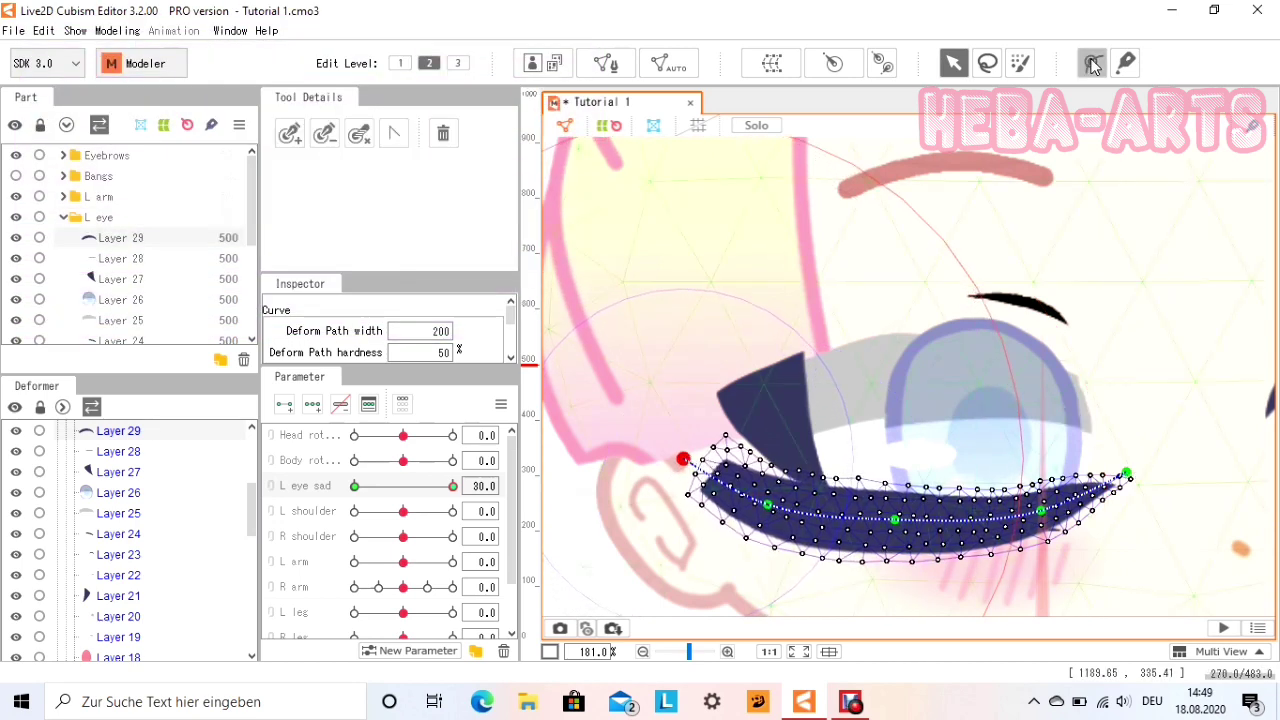
pyautogui.click(1125, 474)
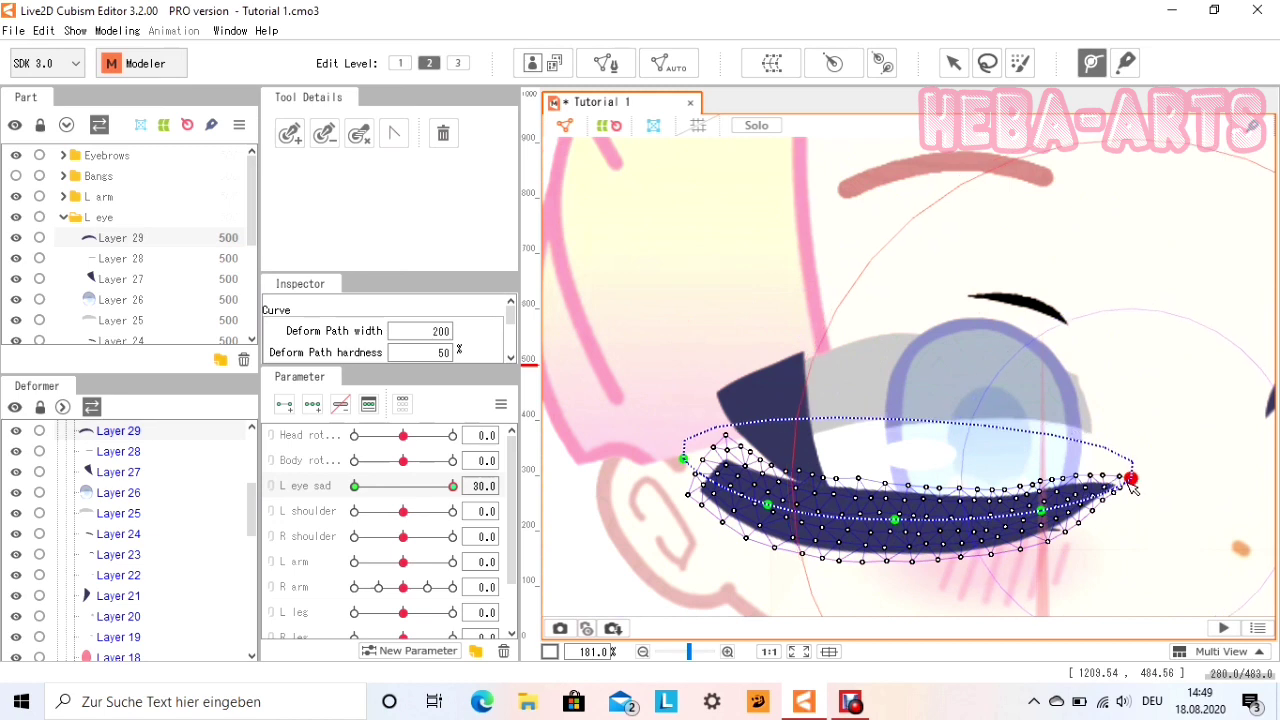
pyautogui.click(42, 32)
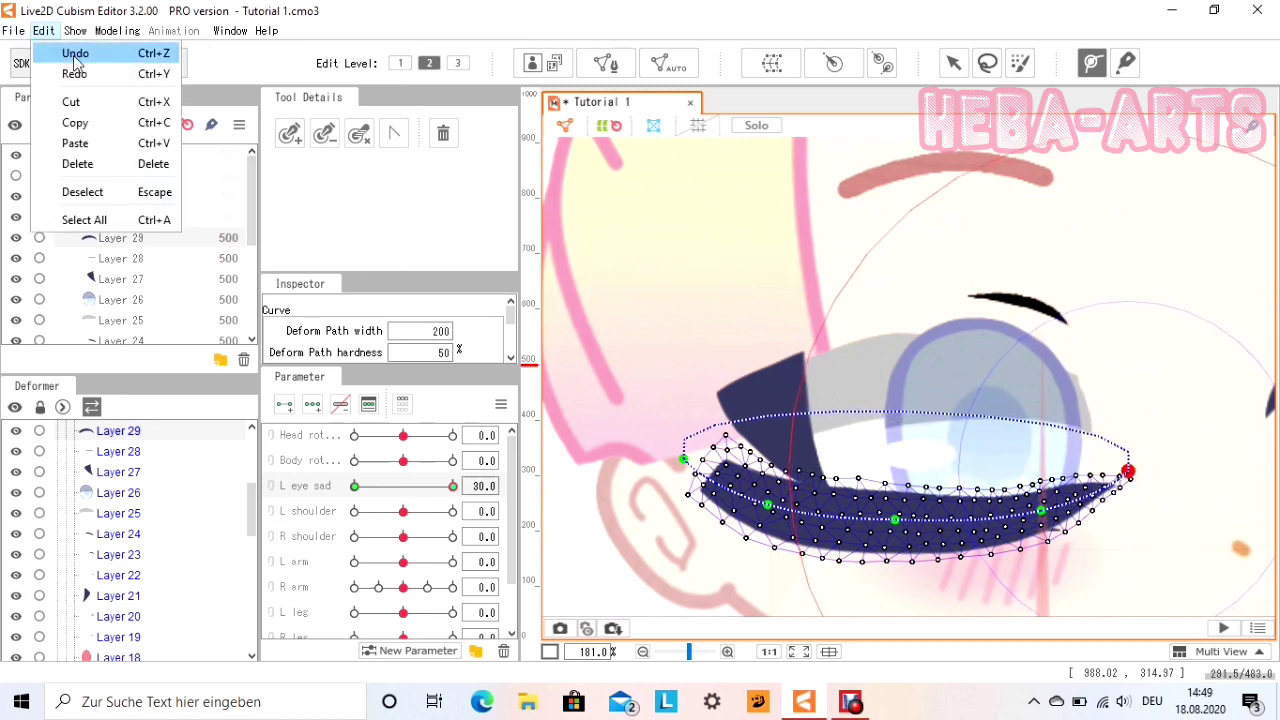
pyautogui.click(75, 53)
# Reposition the middle deform path point slightly lower within the eyelash using the deform path tool.
pyautogui.click(768, 505)
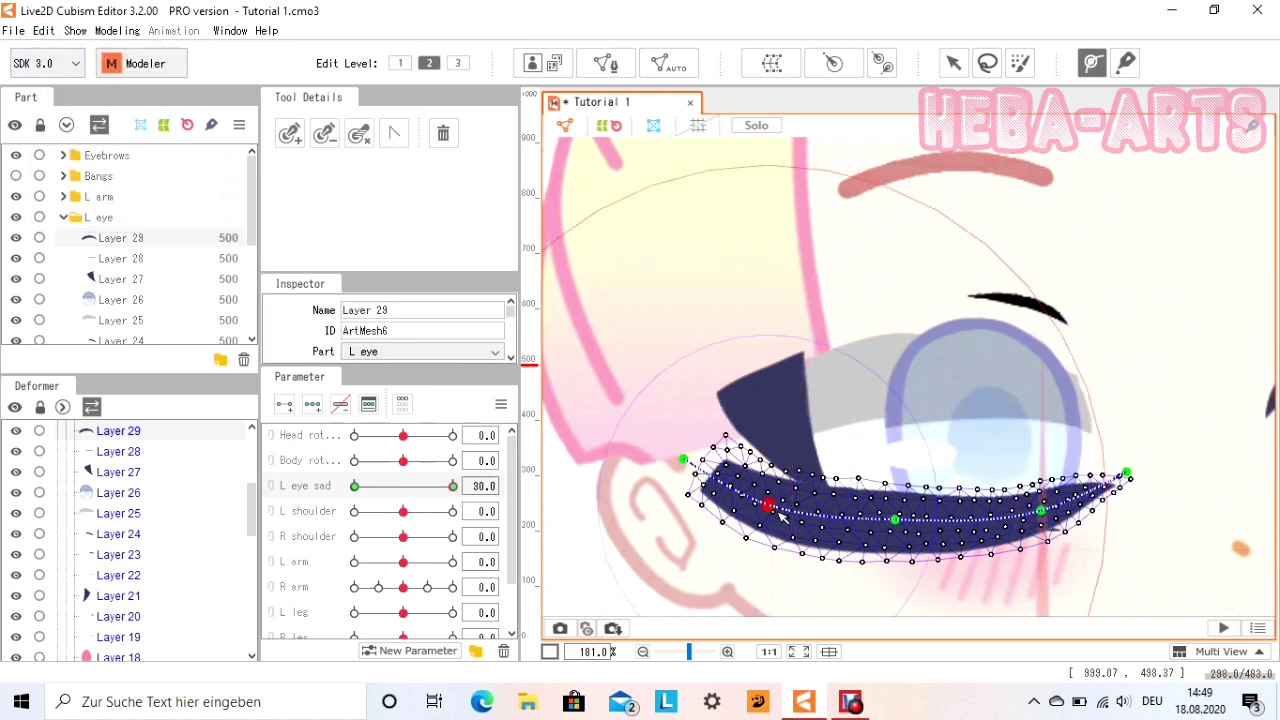
pyautogui.click(894, 520)
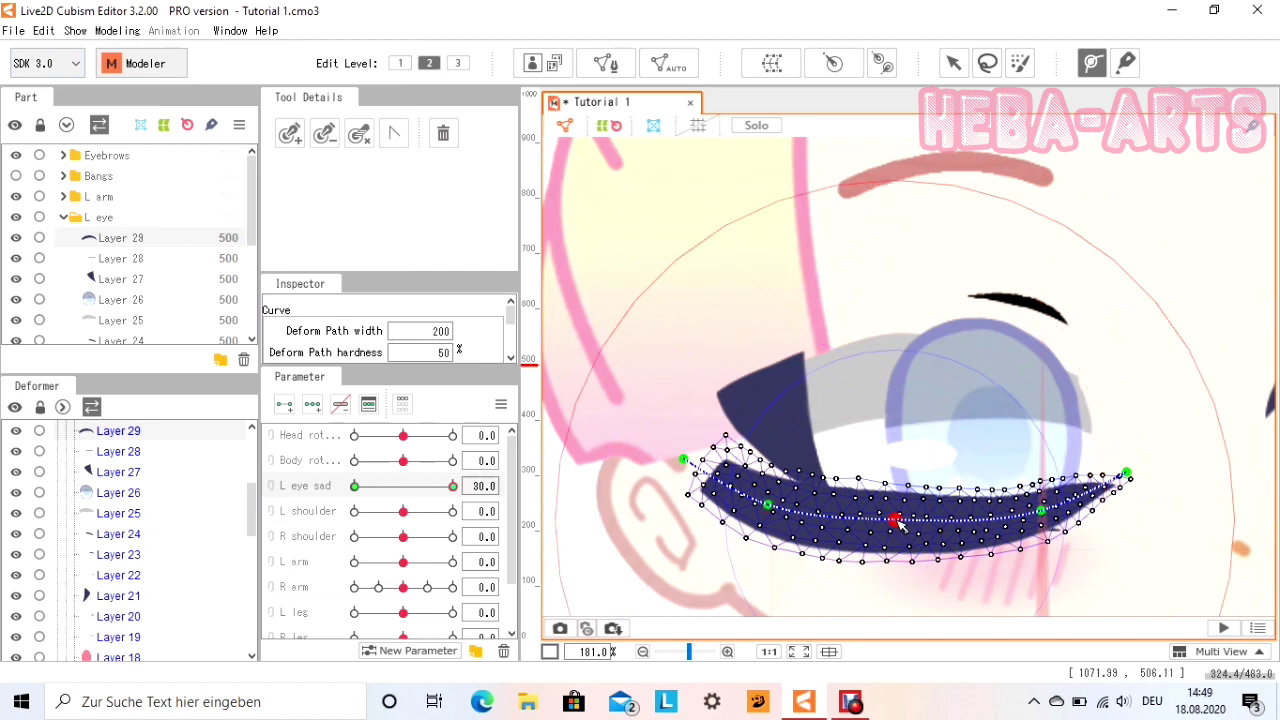
pyautogui.moveTo(897, 521); pyautogui.dragTo(943, 533)
pyautogui.click(1042, 512)
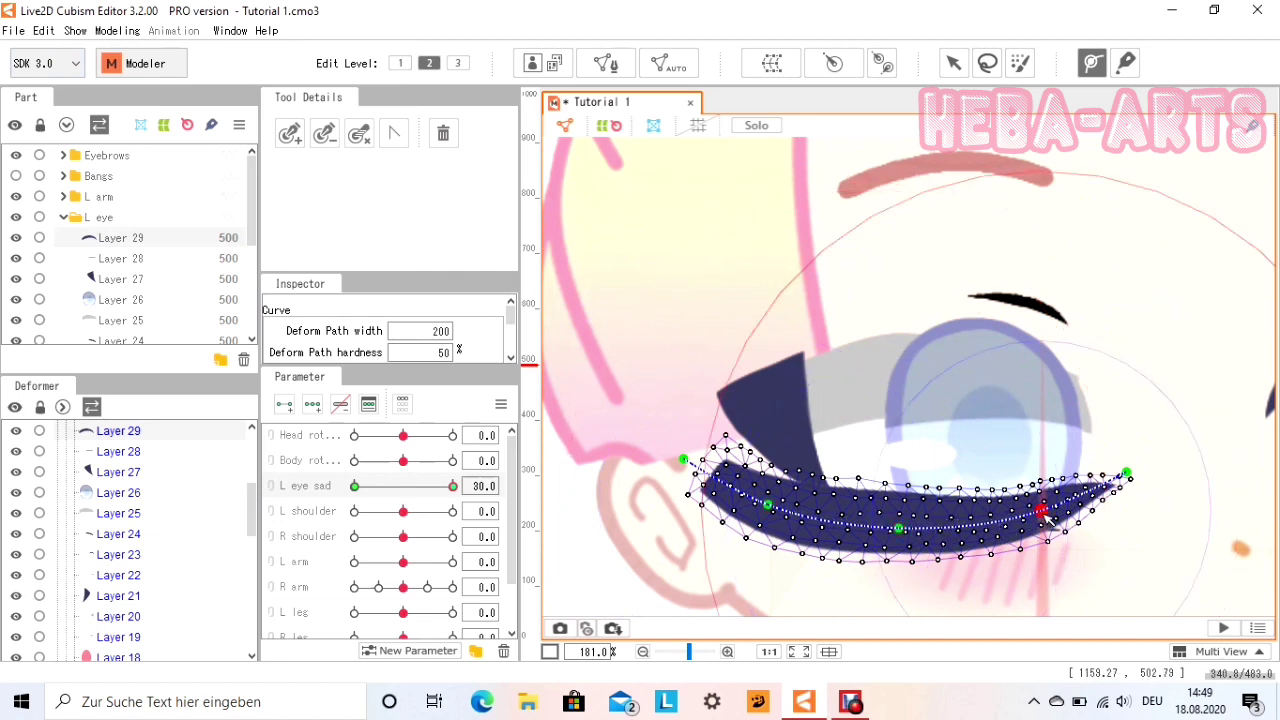
# Fine-tune the path's thin-tip point, its neighbour and the middle point to deepen the curve, and reselect the eyelash.
pyautogui.moveTo(1127, 472)
pyautogui.mouseDown()
pyautogui.moveTo(1127, 485)
pyautogui.moveTo(1131, 474)
pyautogui.mouseUp()
pyautogui.click(953, 63)
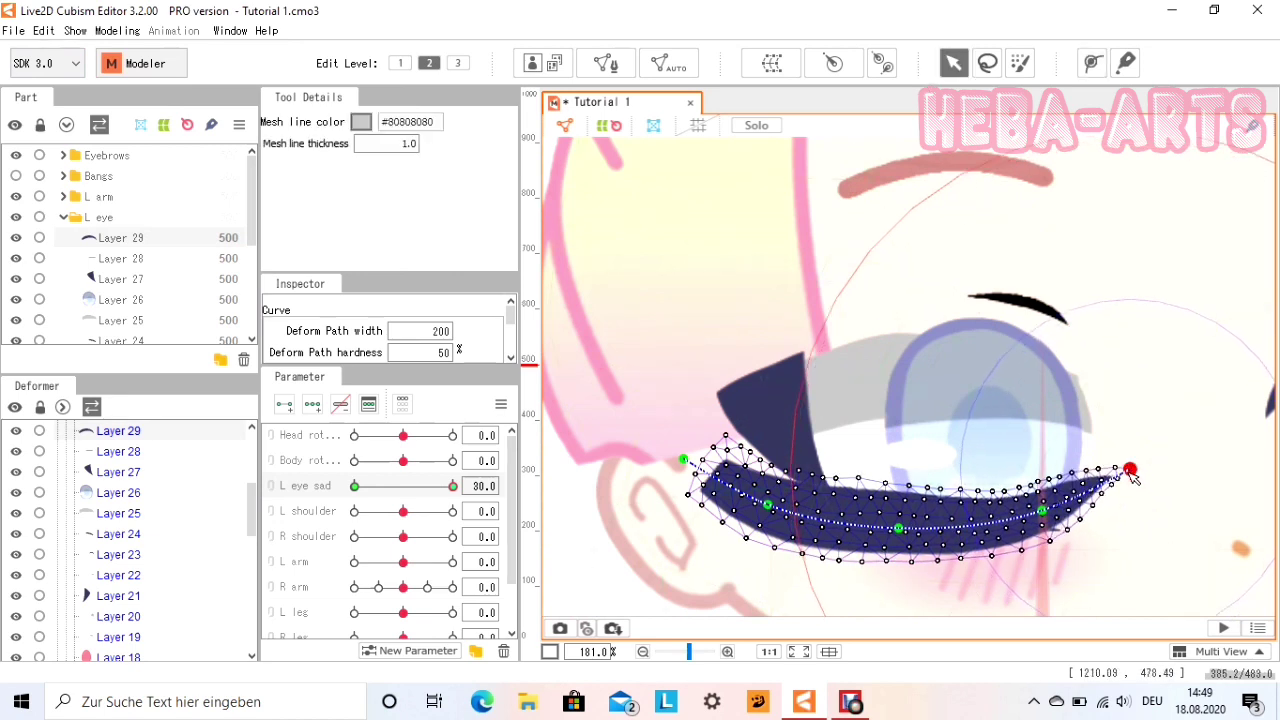
pyautogui.click(1044, 512)
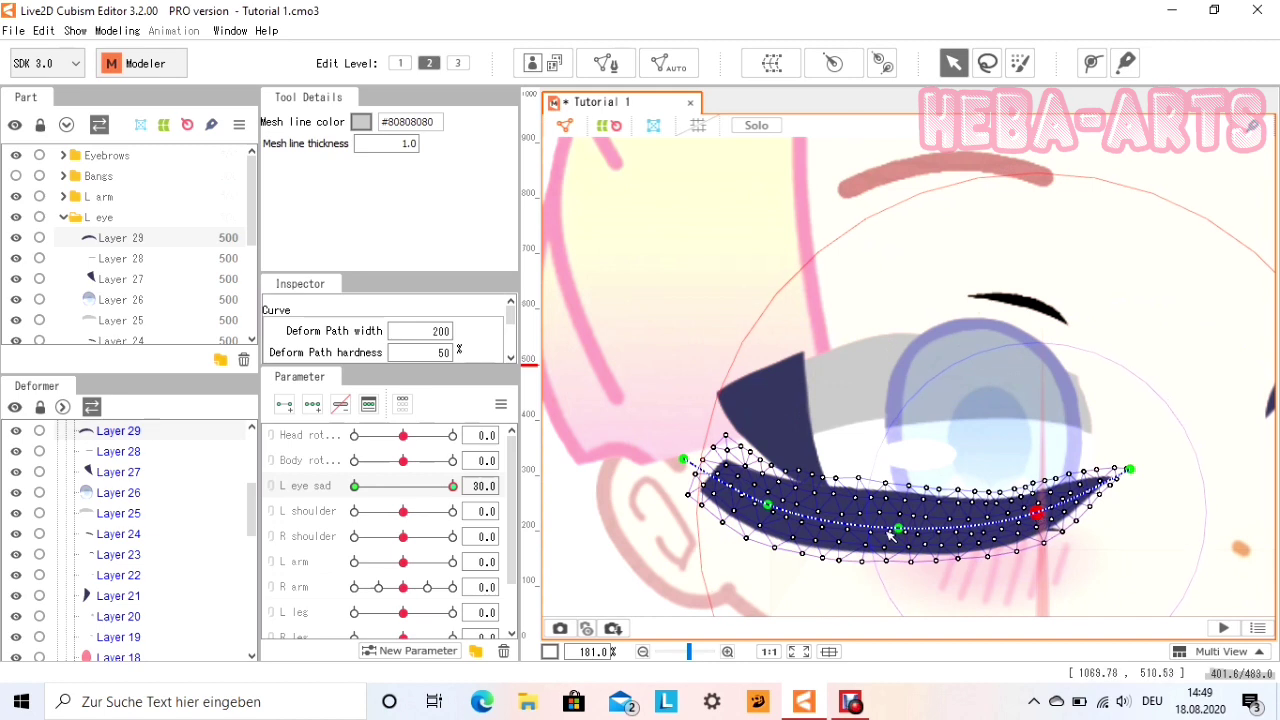
pyautogui.moveTo(898, 530); pyautogui.dragTo(904, 539)
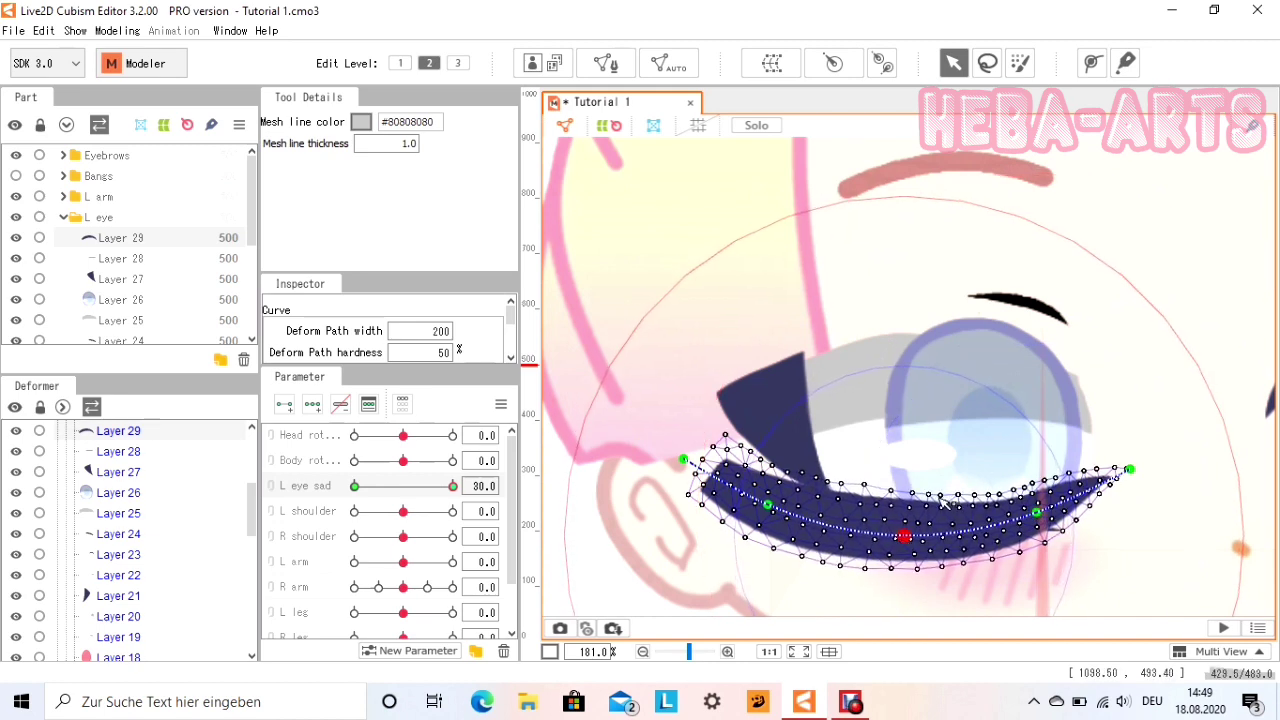
pyautogui.click(1107, 523)
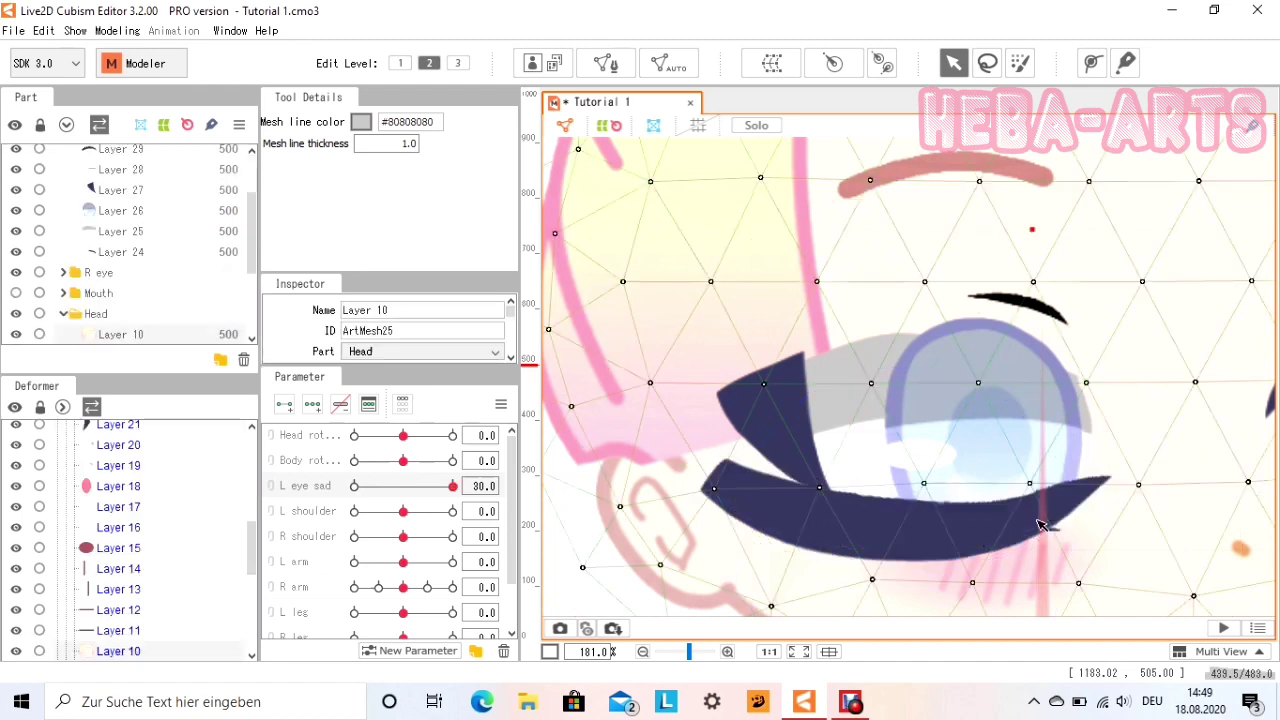
pyautogui.click(1062, 527)
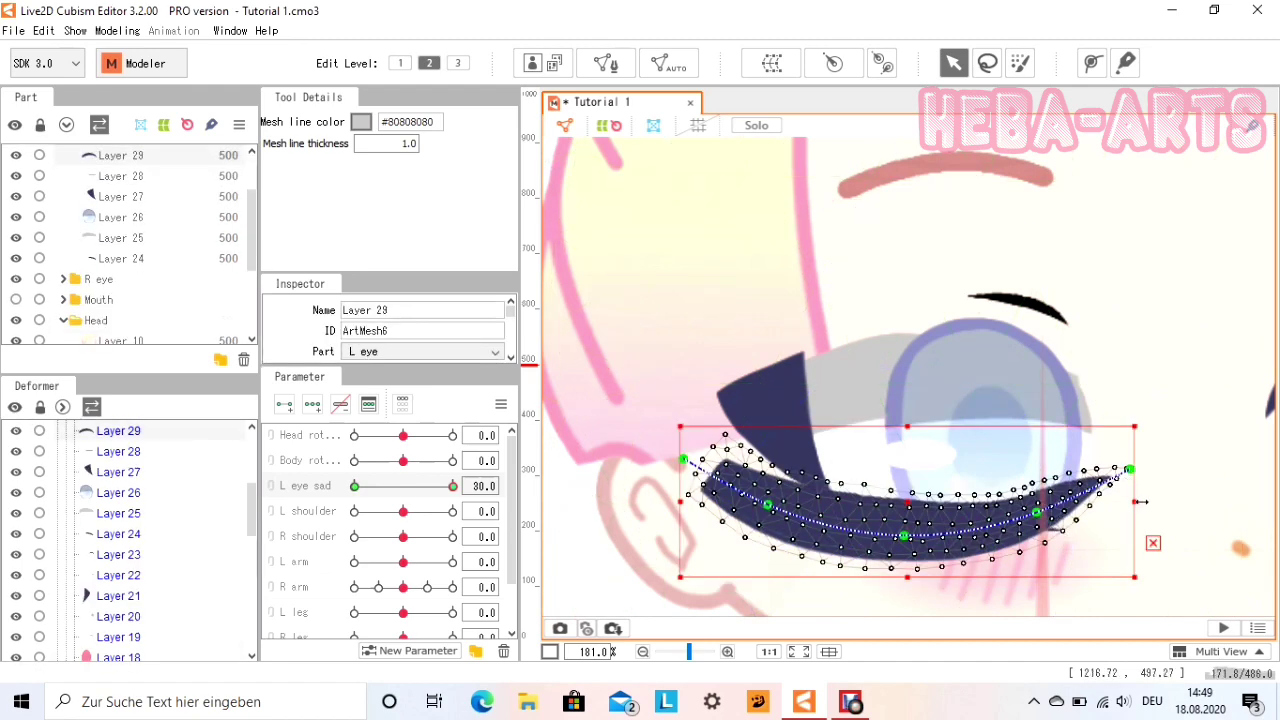
# Narrow the bent left eyelash from its thin-tip side and reposition it over the lower part of the eye.
pyautogui.moveTo(1140, 502); pyautogui.dragTo(1071, 514)
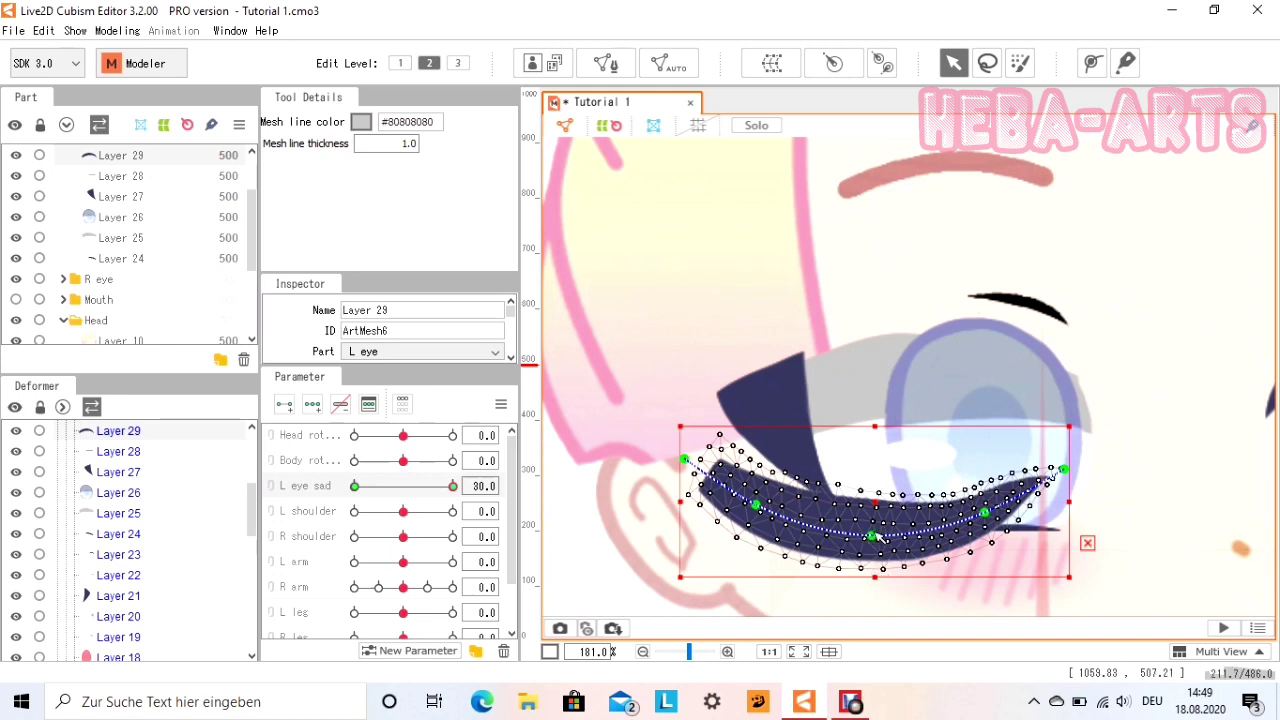
pyautogui.click(874, 537)
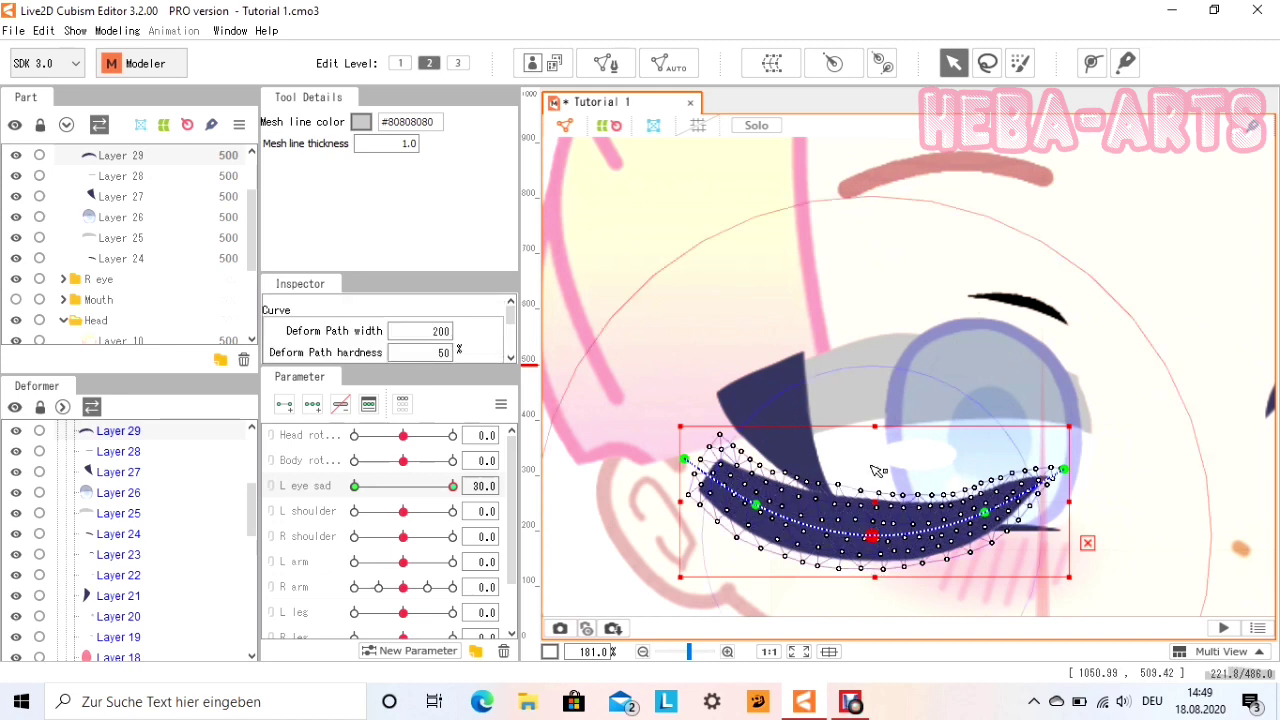
pyautogui.moveTo(876, 495); pyautogui.dragTo(932, 494)
pyautogui.scroll(-3, 1117, 478)
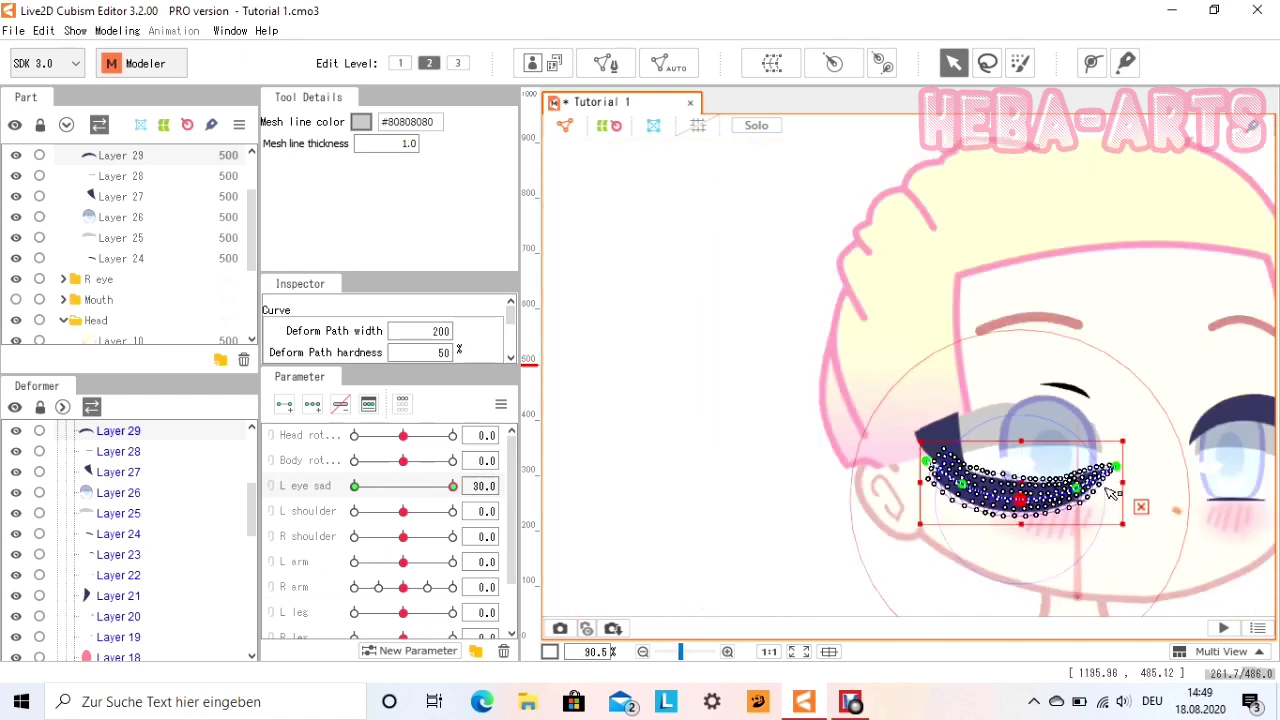
pyautogui.scroll(4, 1103, 497)
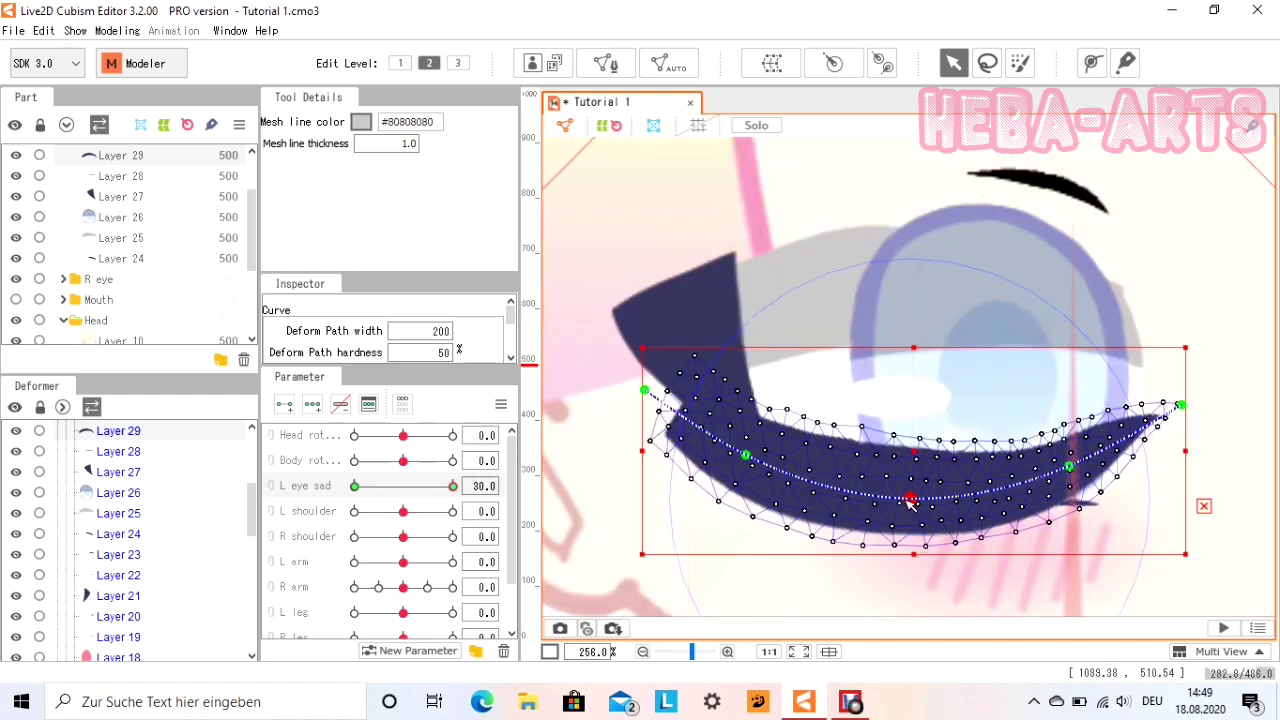
pyautogui.moveTo(908, 470); pyautogui.dragTo(902, 455)
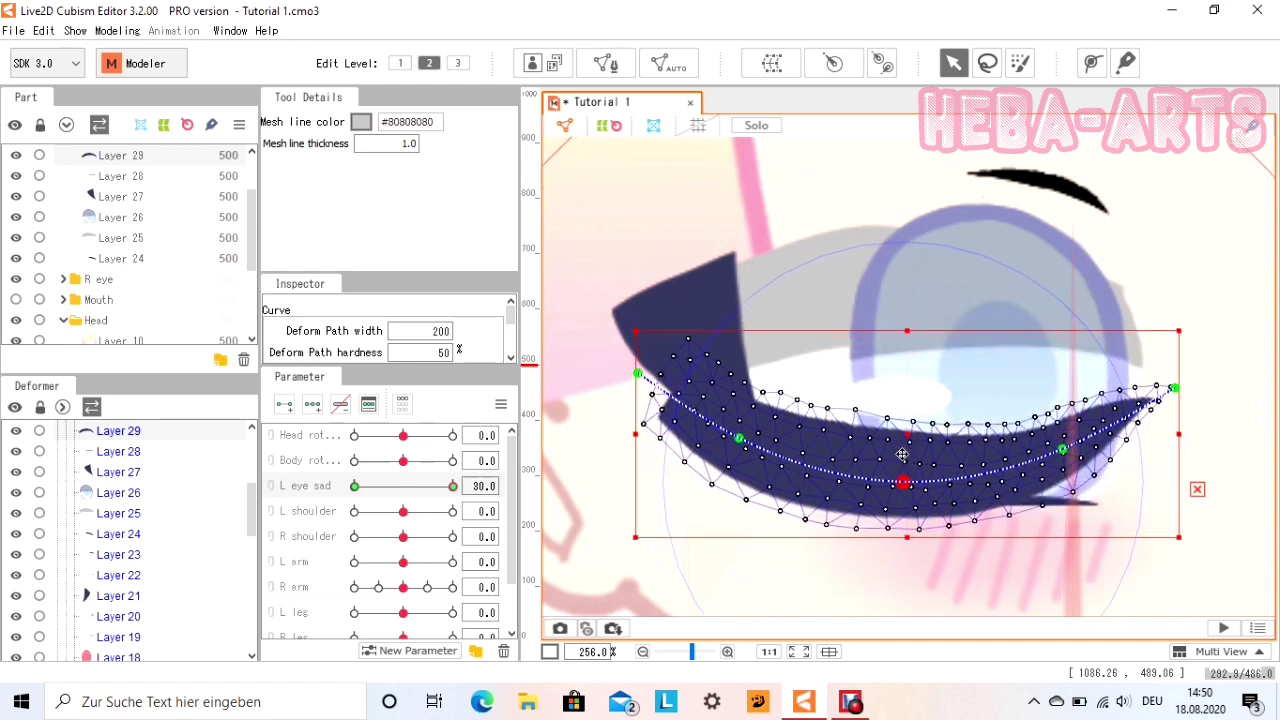
# Add keys on the "L eye sad" parameter for the pupil, Layer 26, and flatten it vertically behind the lowered eyelash.
pyautogui.click(1030, 233)
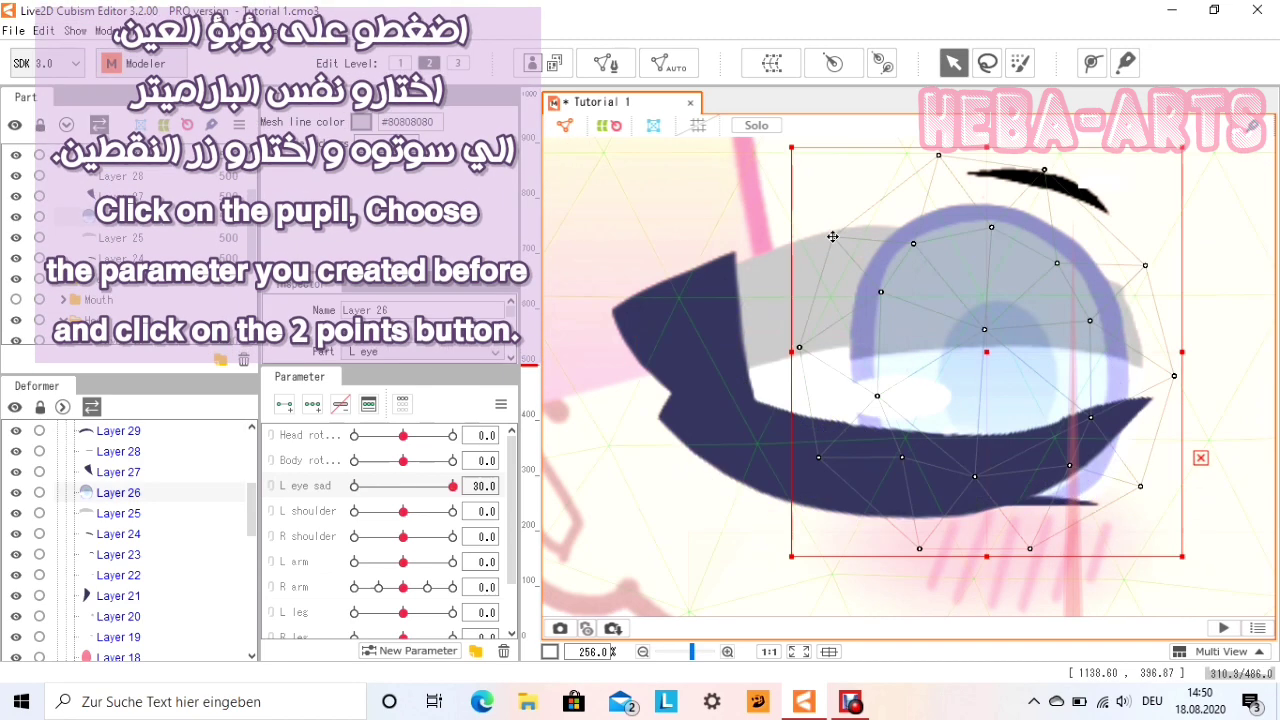
pyautogui.click(311, 408)
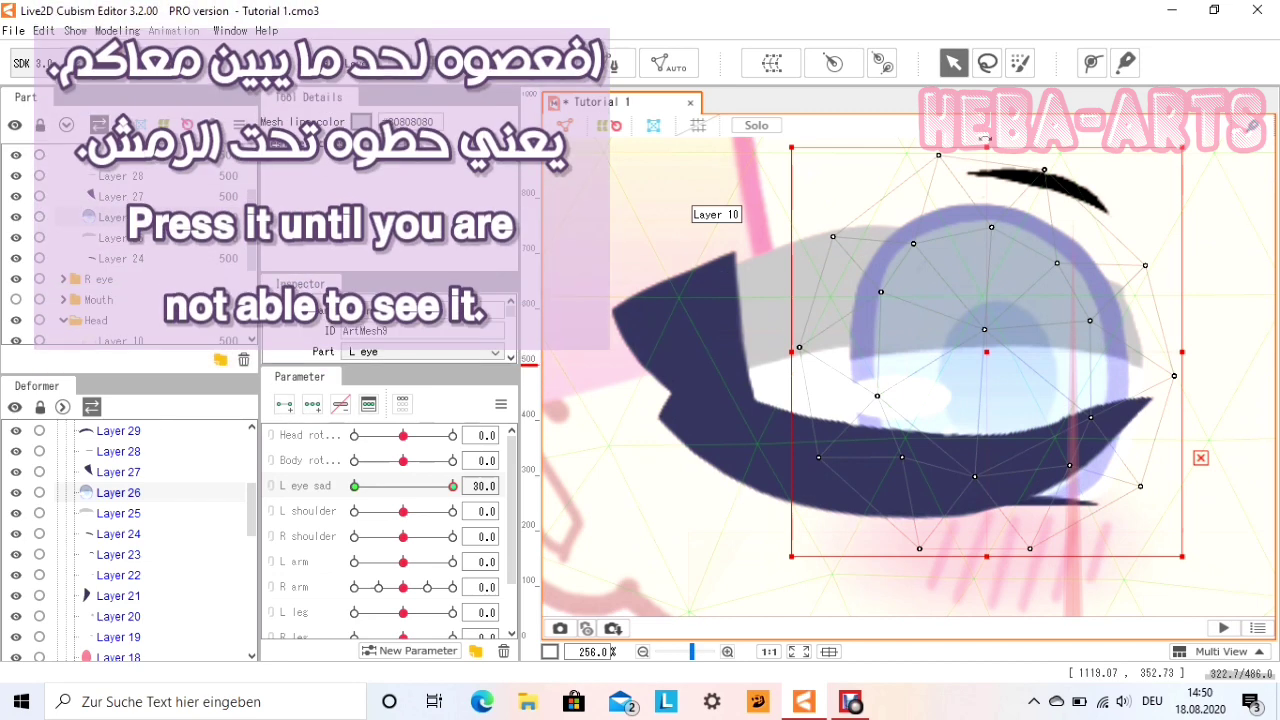
pyautogui.moveTo(985, 140); pyautogui.dragTo(988, 425)
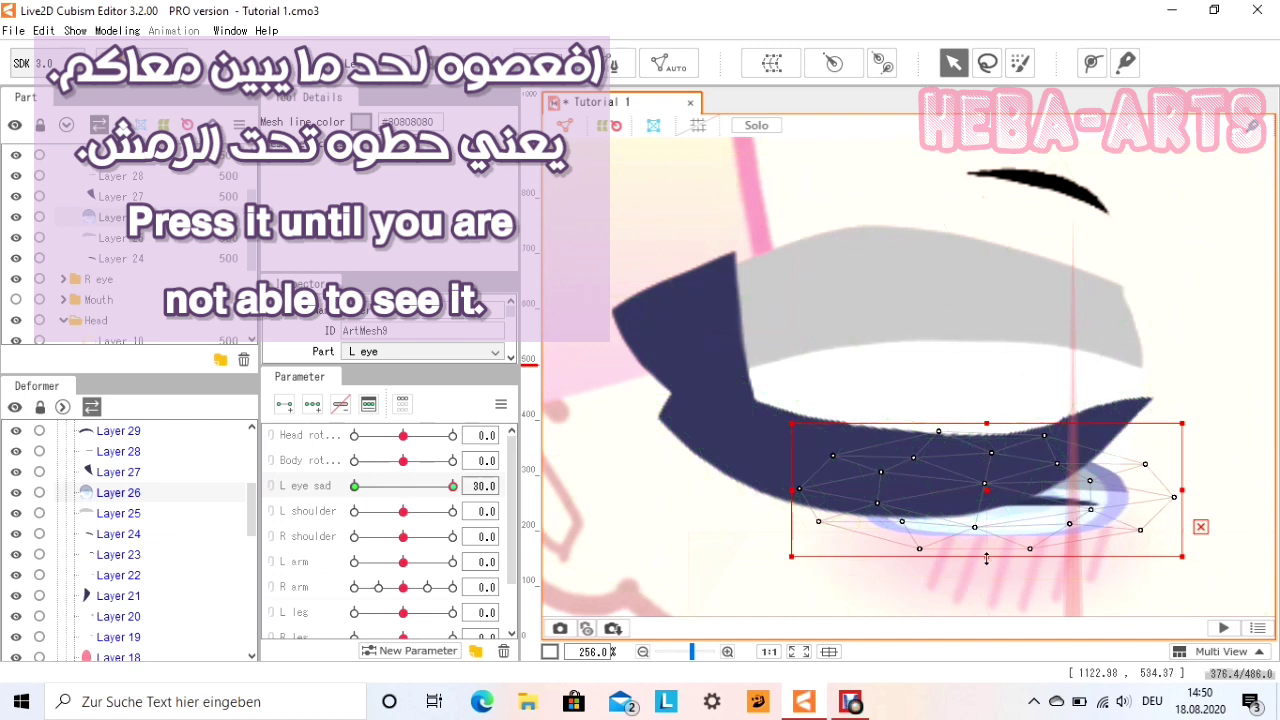
pyautogui.moveTo(986, 559); pyautogui.dragTo(986, 487)
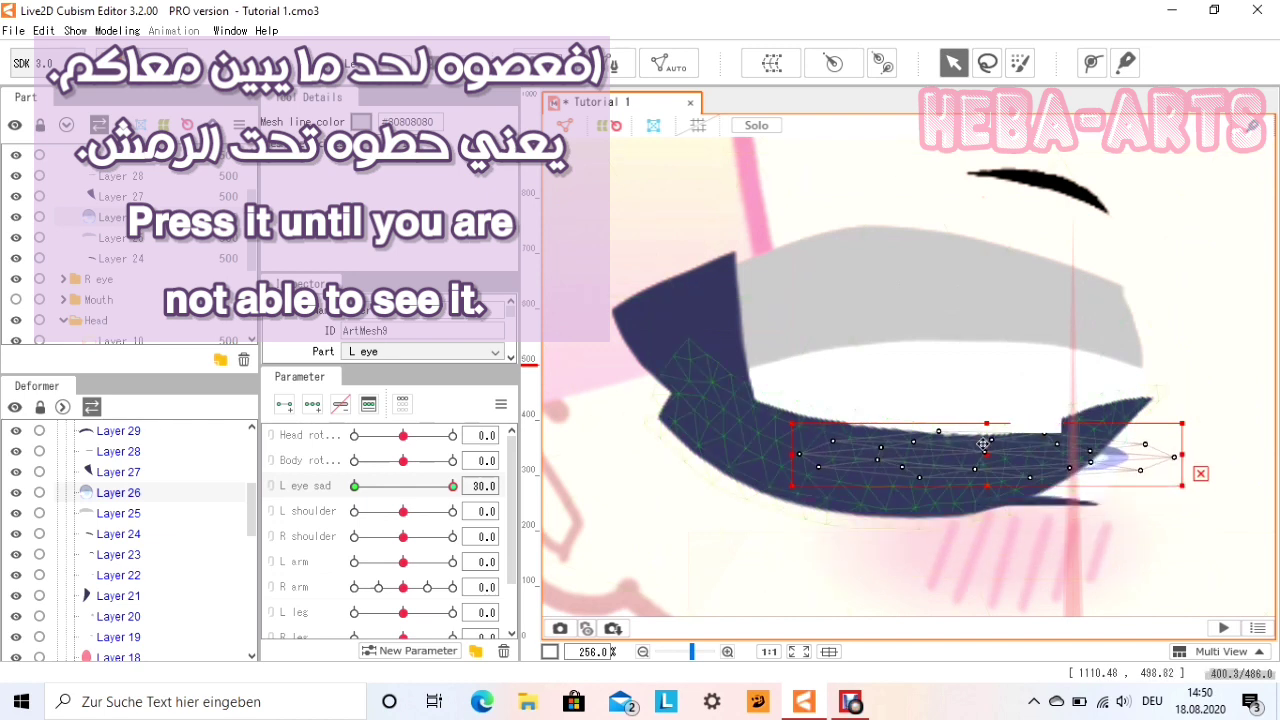
pyautogui.moveTo(987, 424); pyautogui.dragTo(973, 460)
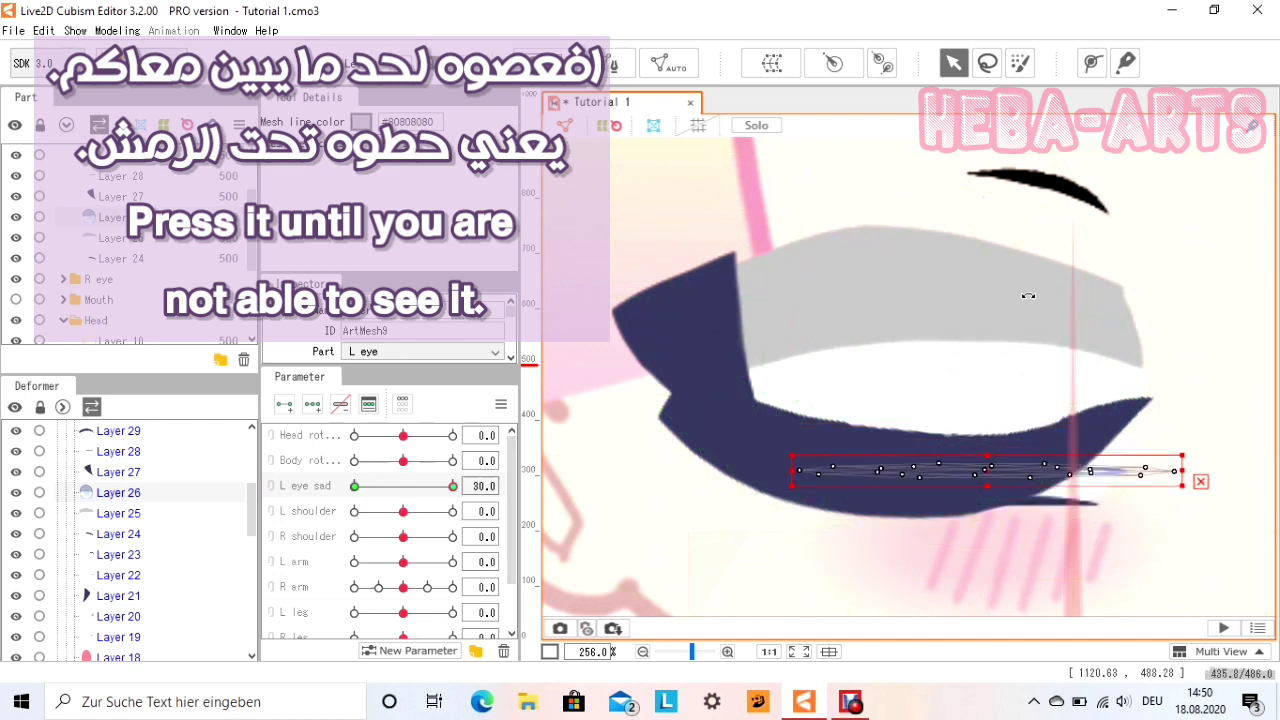
# Create a three-point deform path running lengthwise through the flattened pupil.
pyautogui.click(1088, 68)
pyautogui.click(783, 472)
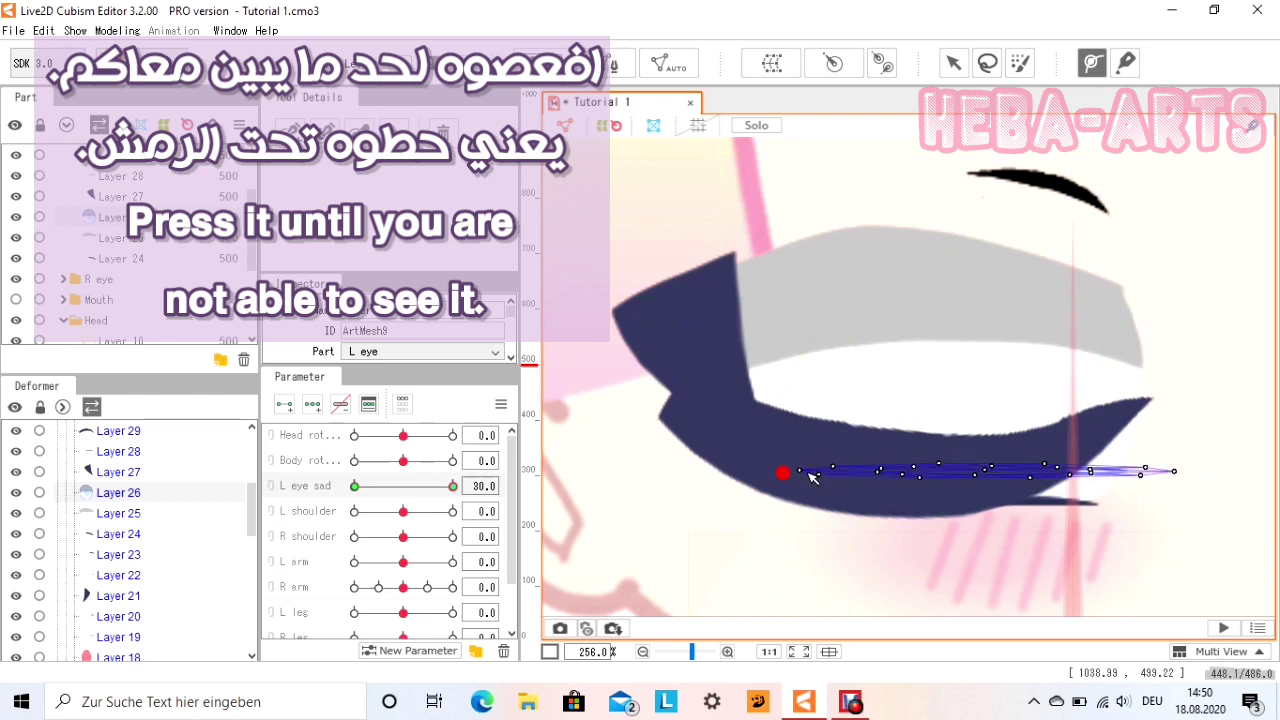
pyautogui.click(967, 475)
pyautogui.click(1186, 470)
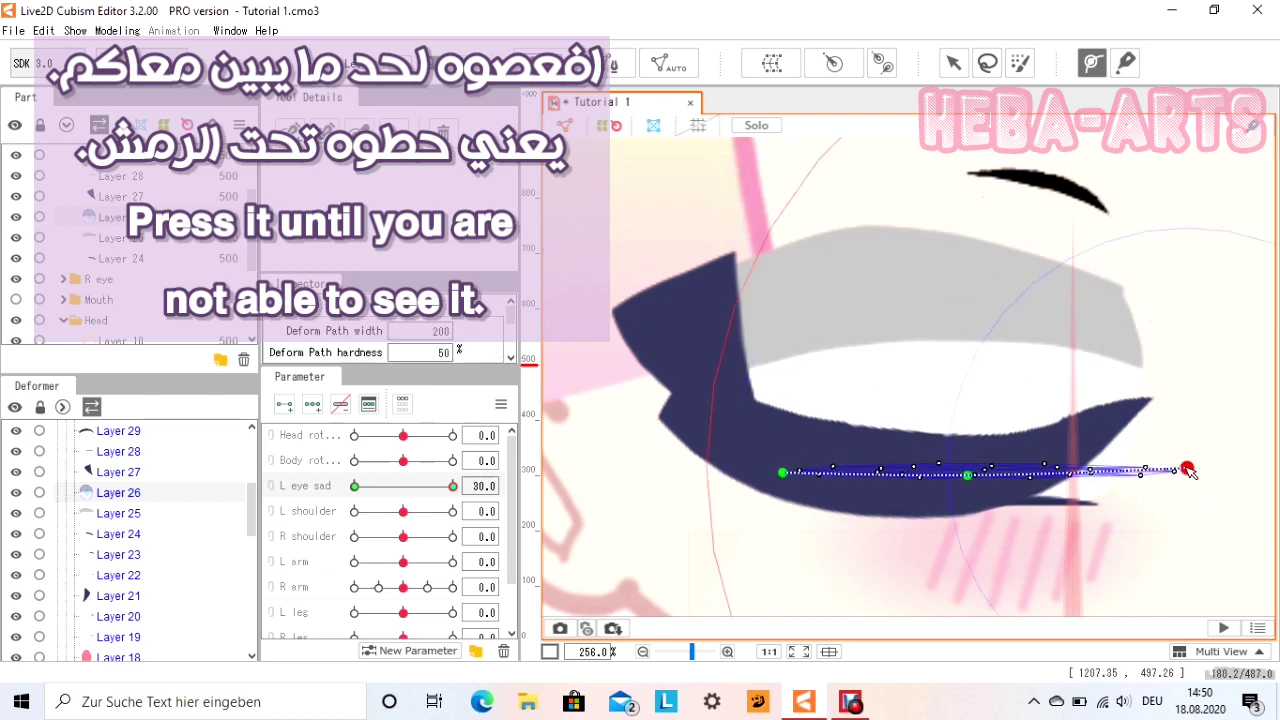
# Pull the pupil path's inner-corner end inward and up, and lower its middle point to follow the eyelash curve.
pyautogui.click(953, 63)
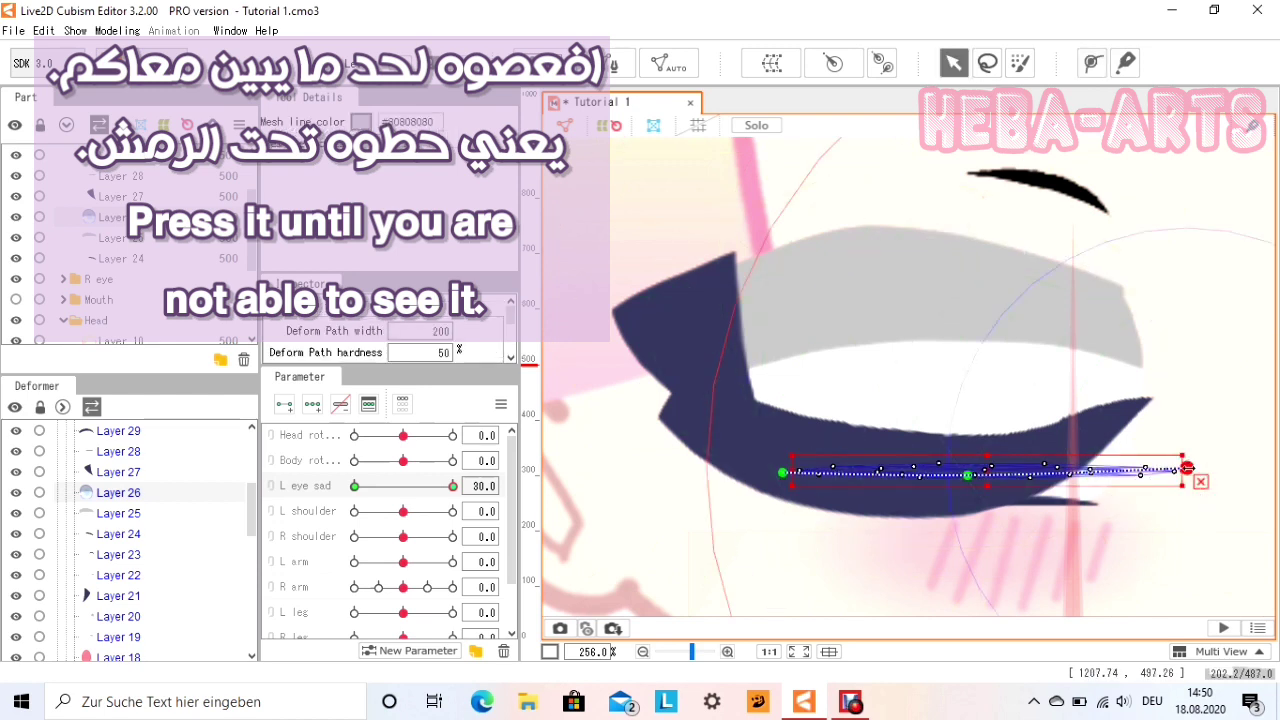
pyautogui.moveTo(1172, 466); pyautogui.dragTo(1080, 443)
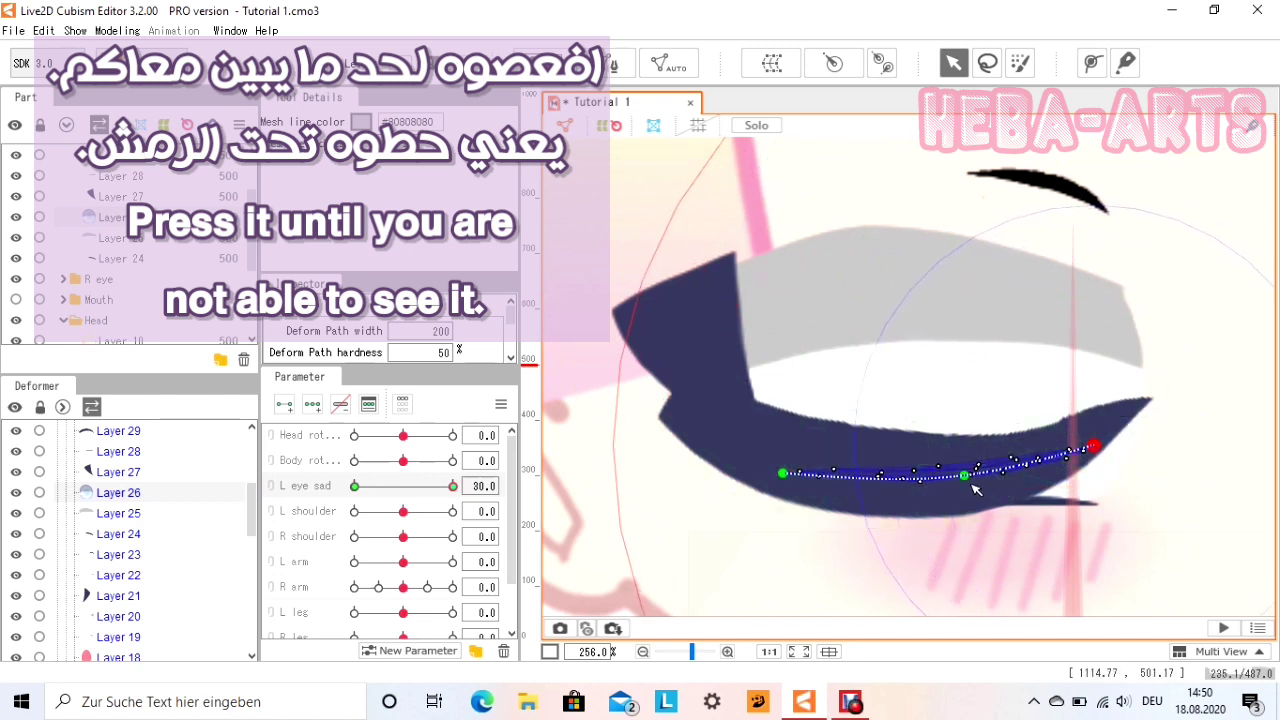
pyautogui.moveTo(966, 478); pyautogui.dragTo(974, 500)
pyautogui.click(783, 475)
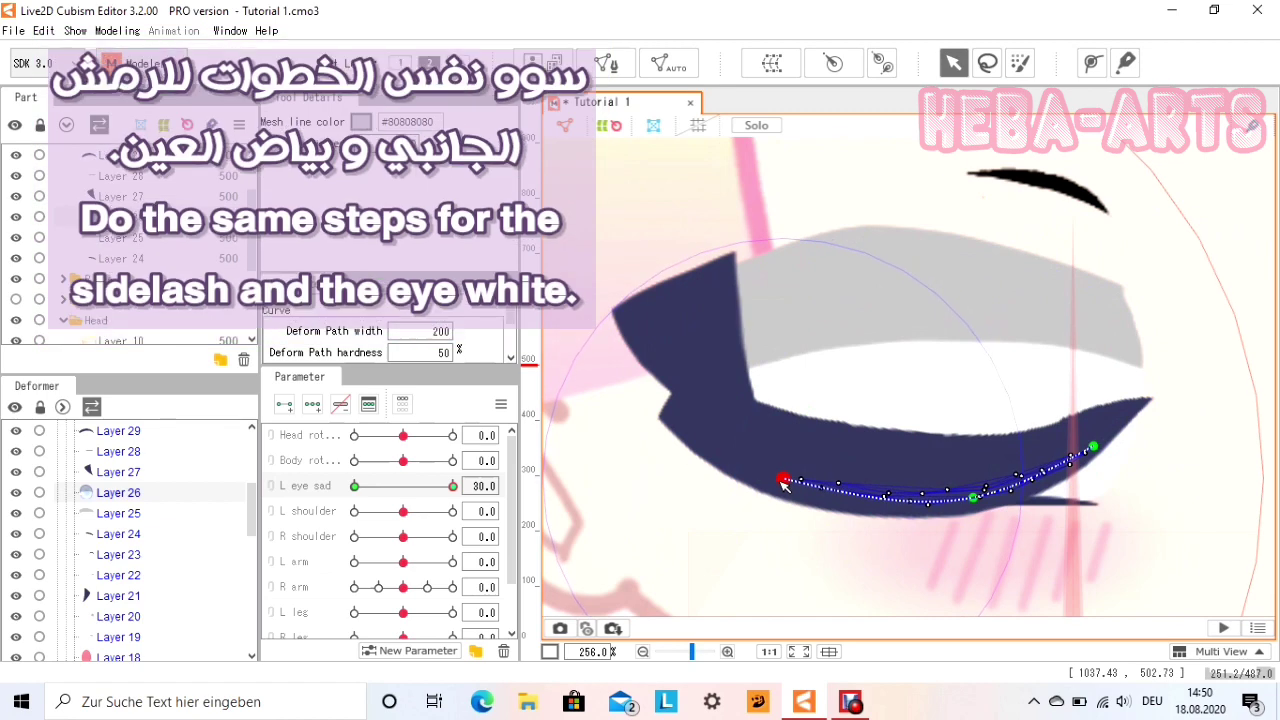
# Add two keys on "L eye sad" for the side lash, Layer 27, then flatten and narrow it toward the main eyelash.
pyautogui.click(698, 311)
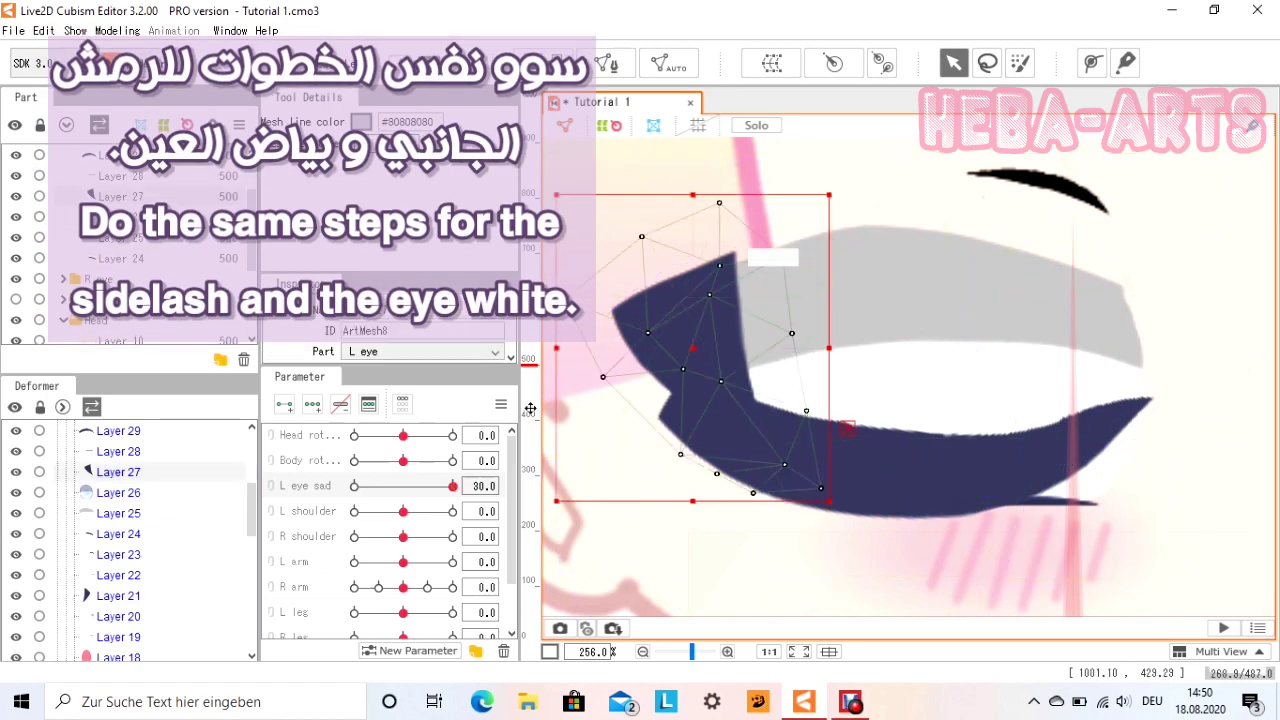
pyautogui.click(281, 406)
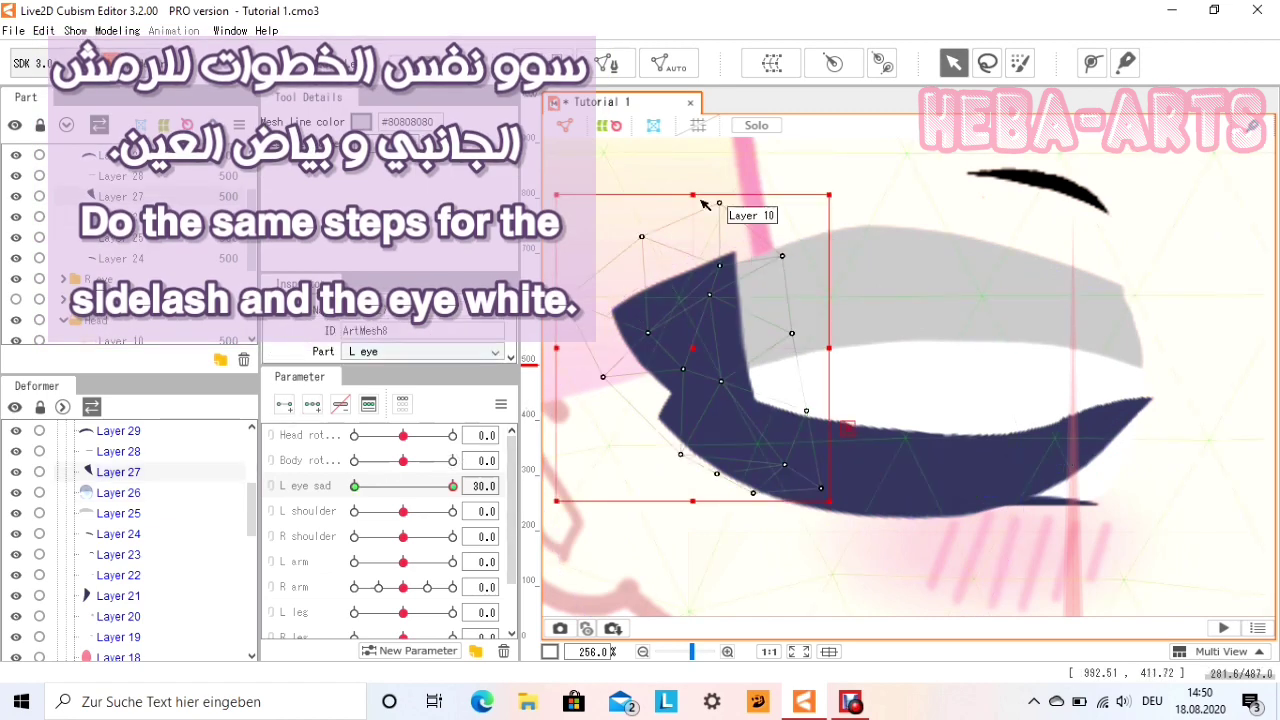
pyautogui.moveTo(709, 198); pyautogui.dragTo(719, 407)
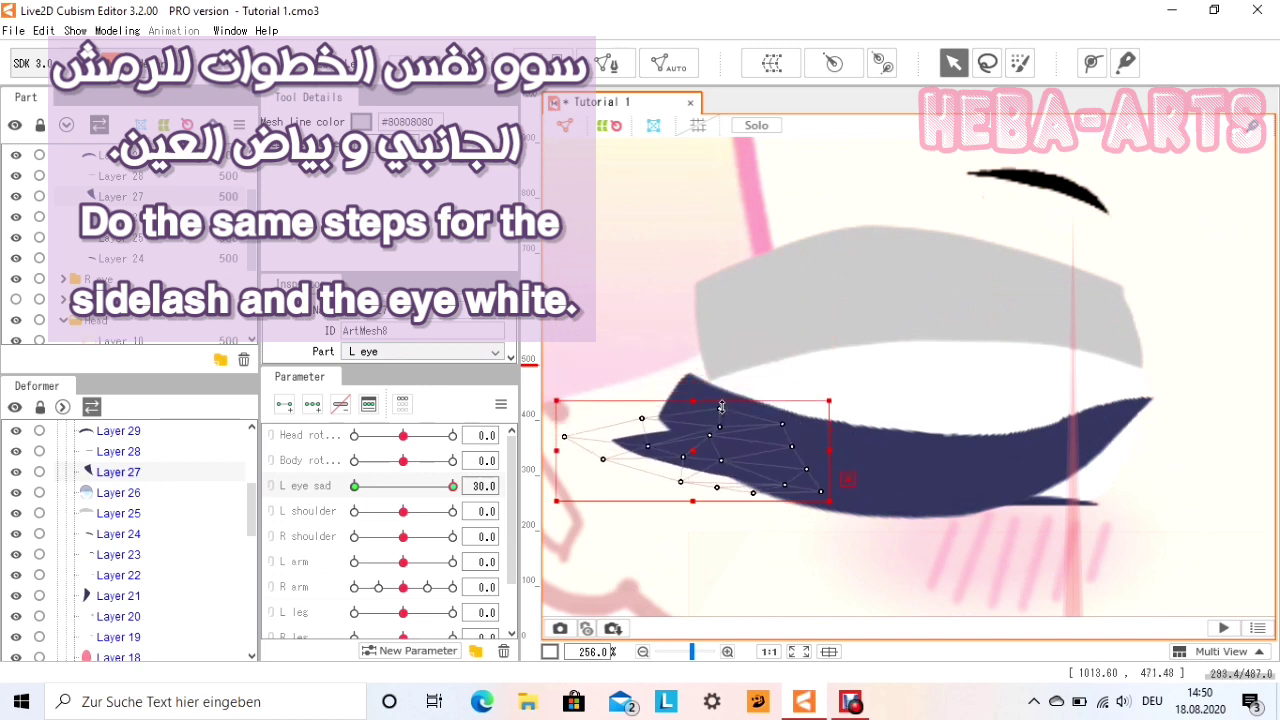
pyautogui.moveTo(700, 498); pyautogui.dragTo(707, 470)
pyautogui.moveTo(558, 437); pyautogui.dragTo(594, 449)
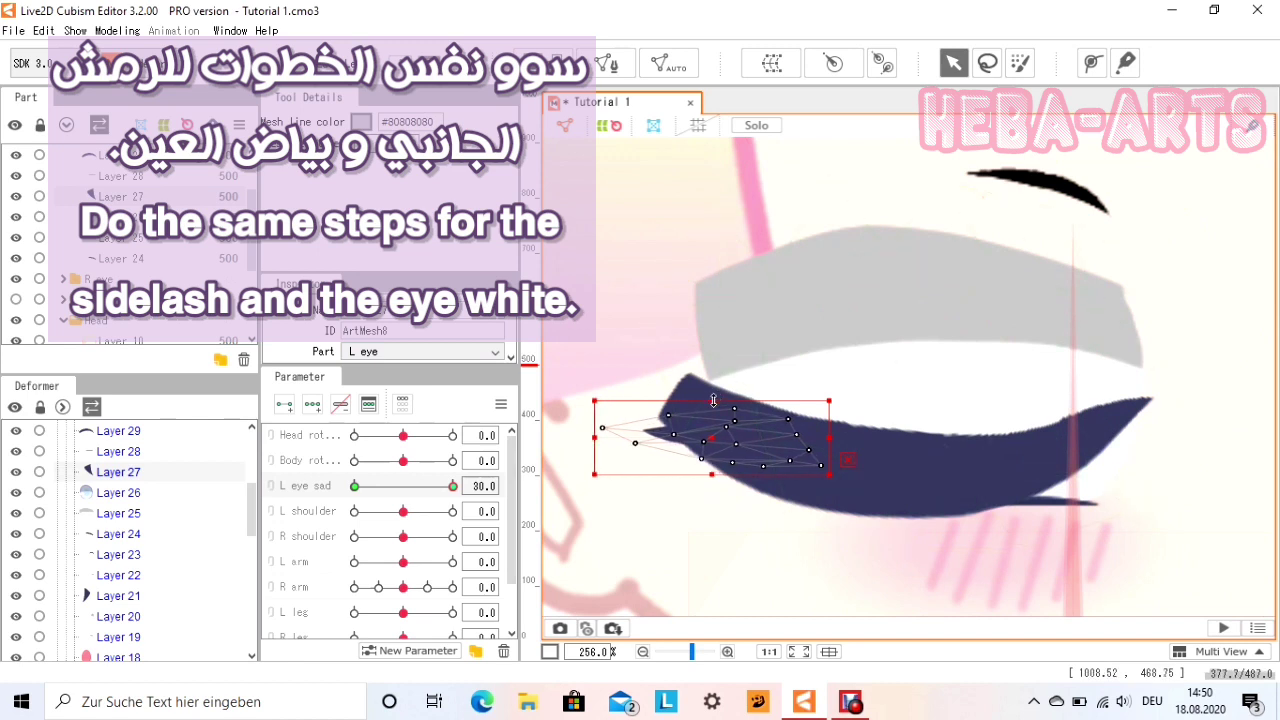
# Adjust the side lash's height and narrow it from its outer edge until it hides behind the main eyelash.
pyautogui.moveTo(714, 401); pyautogui.dragTo(714, 387)
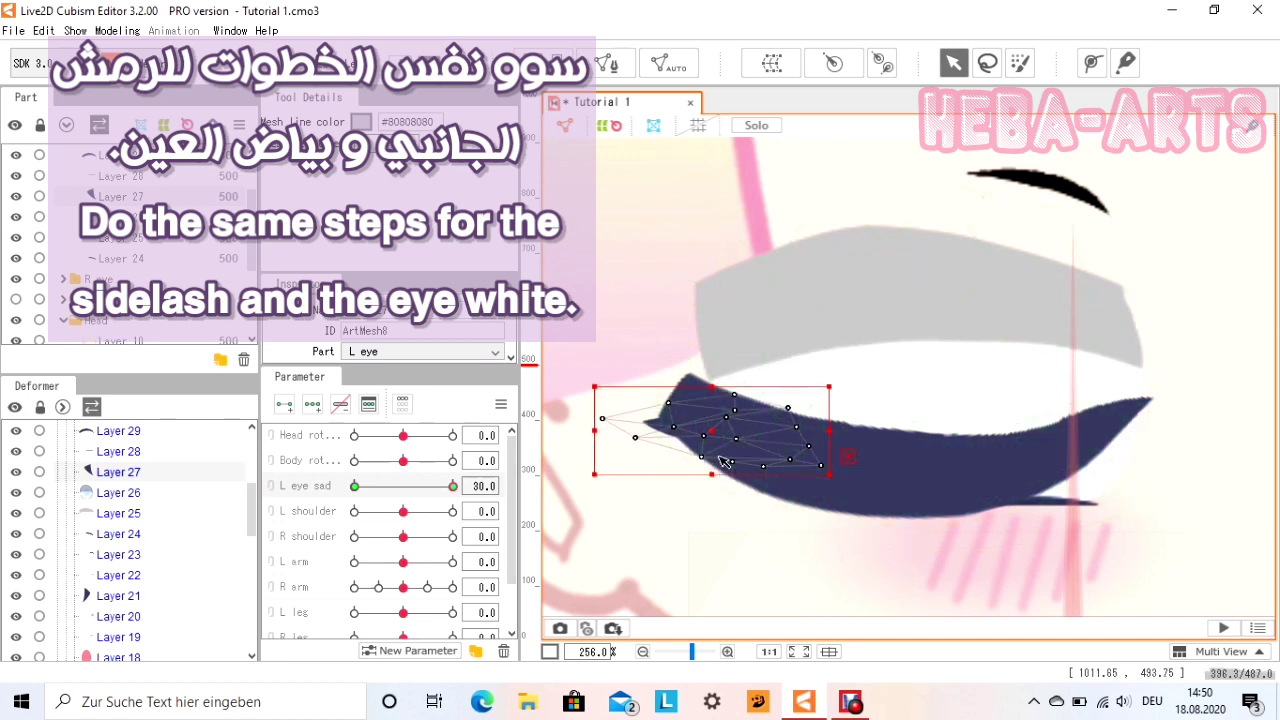
pyautogui.moveTo(710, 468); pyautogui.dragTo(710, 460)
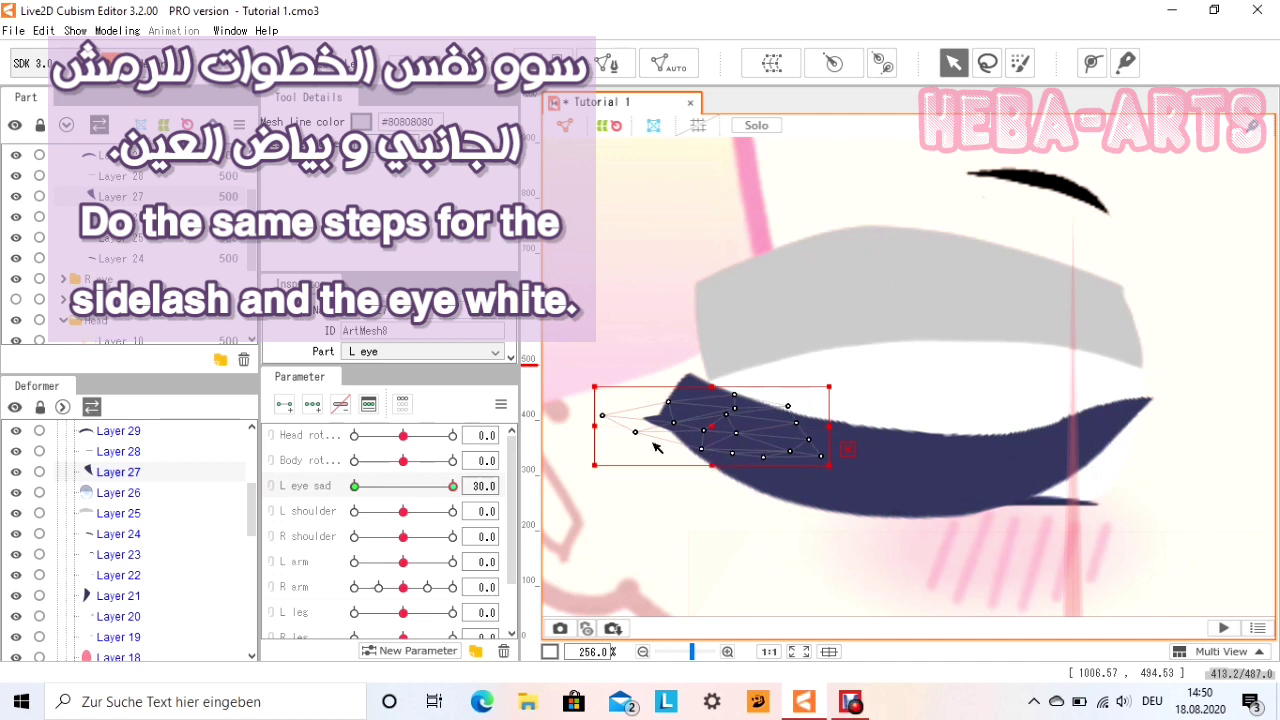
pyautogui.moveTo(595, 426); pyautogui.dragTo(622, 437)
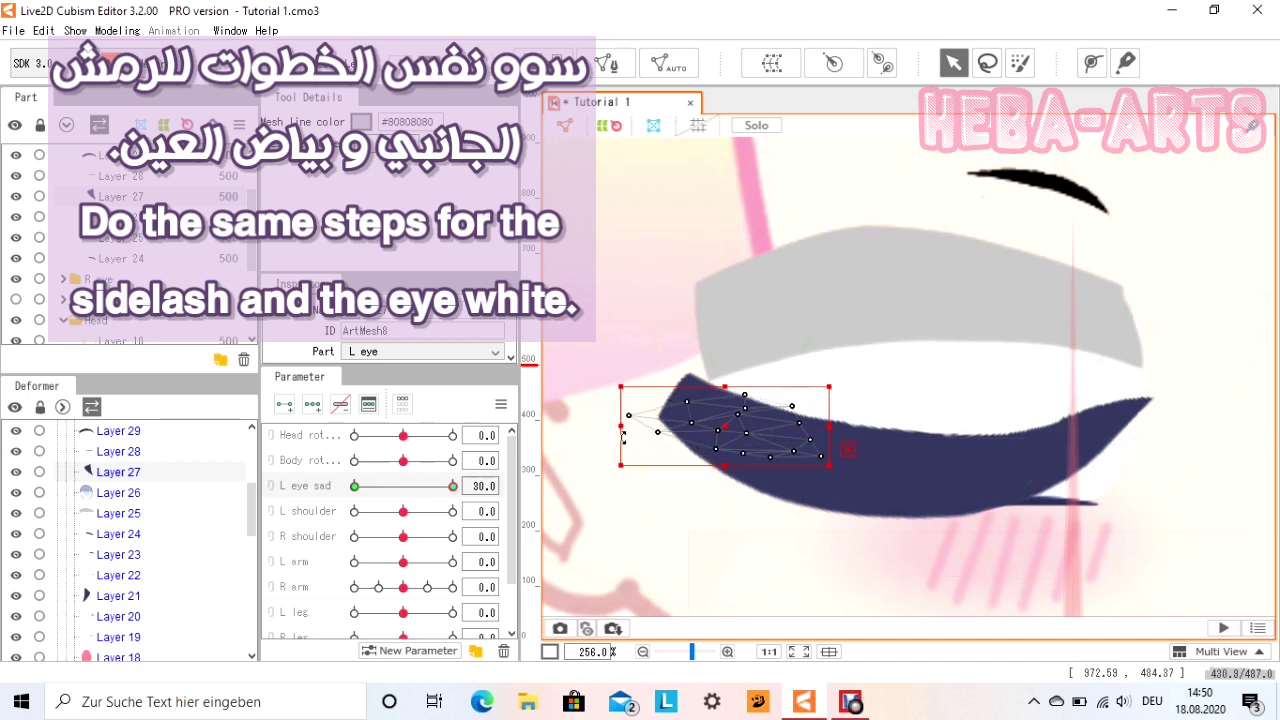
pyautogui.moveTo(453, 486); pyautogui.dragTo(512, 522)
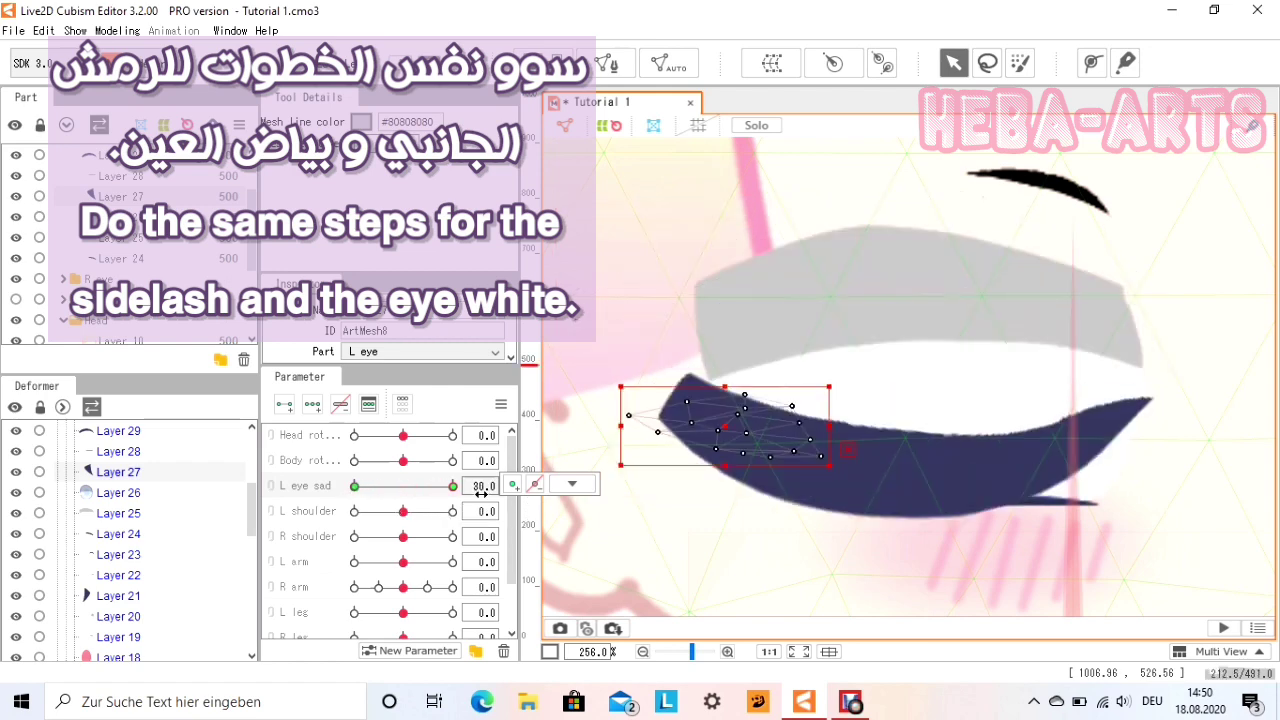
pyautogui.click(572, 484)
pyautogui.click(625, 432)
pyautogui.moveTo(625, 432); pyautogui.dragTo(660, 433)
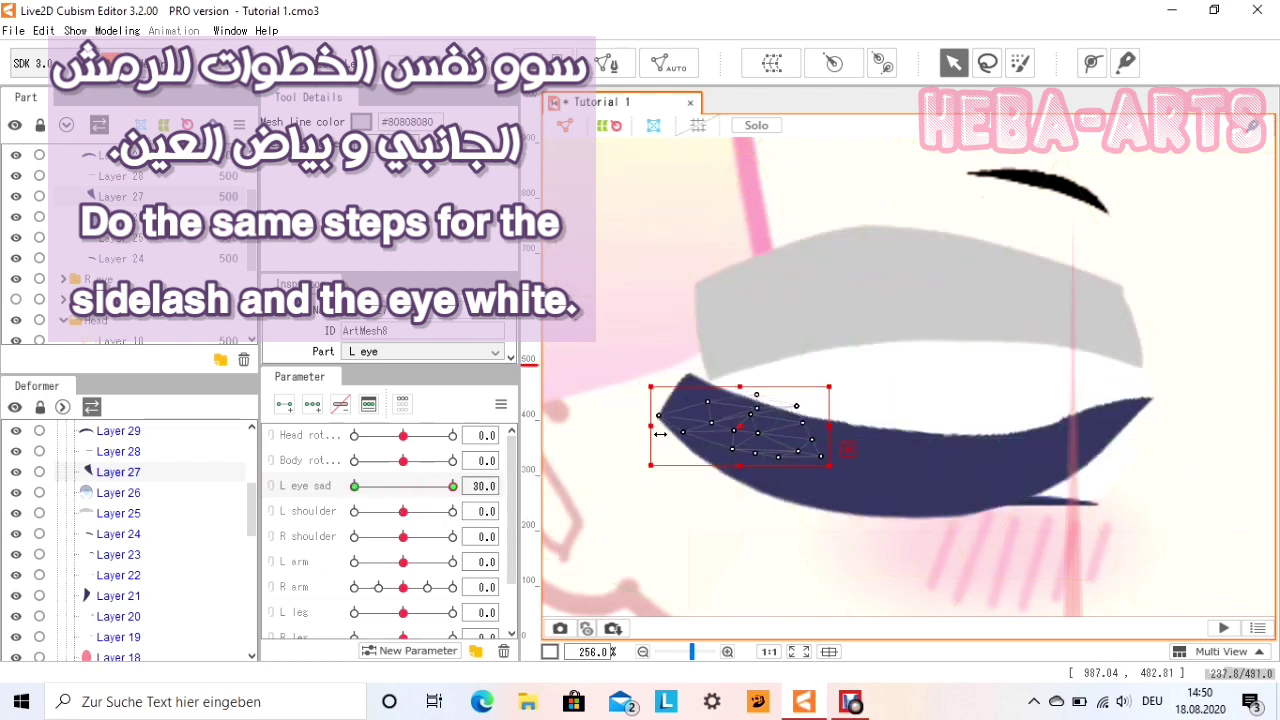
pyautogui.moveTo(450, 489); pyautogui.dragTo(538, 526)
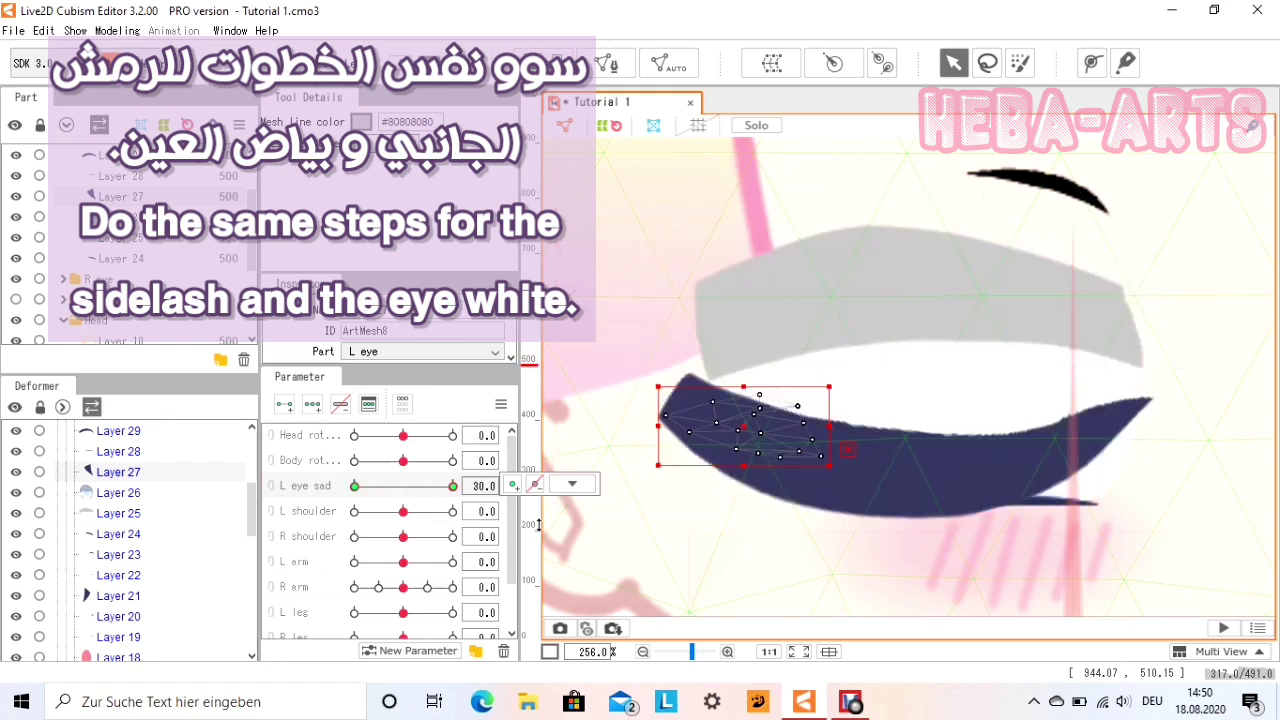
# Select the eye white, Layer 25, and flatten it vertically behind the eyelash with "L eye sad" at 30.
pyautogui.click(906, 329)
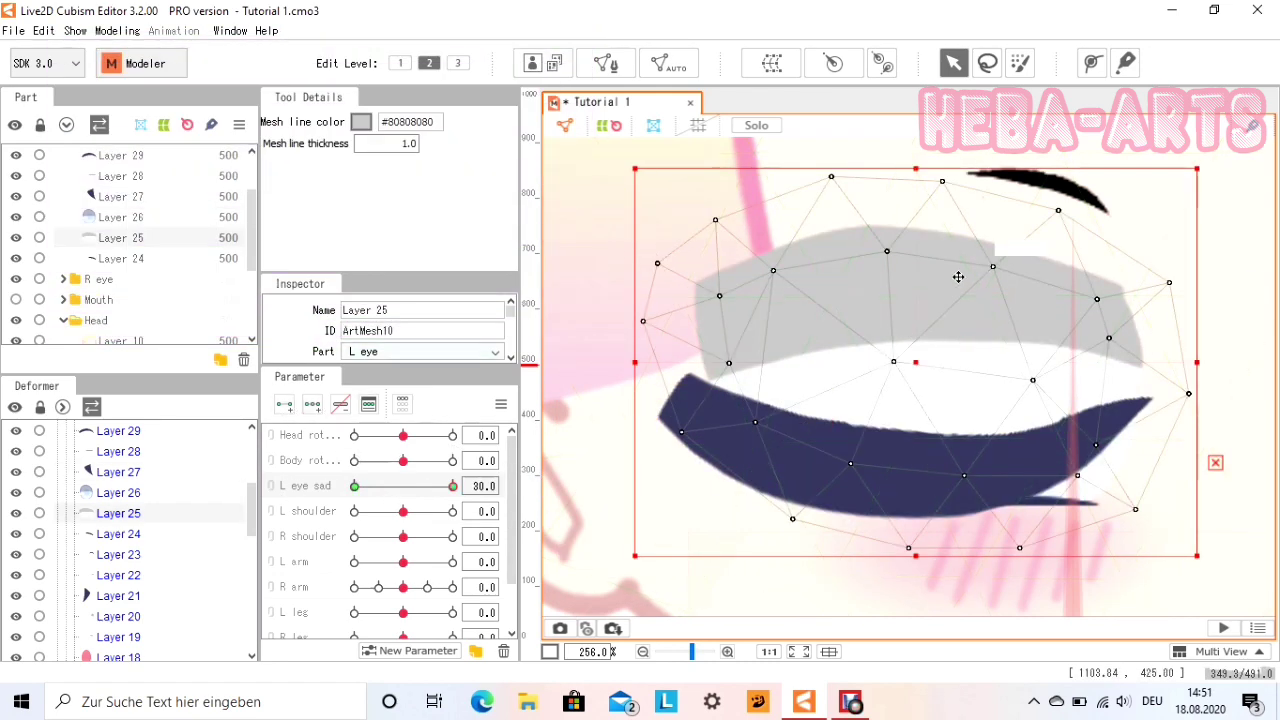
pyautogui.moveTo(913, 167); pyautogui.dragTo(930, 419)
pyautogui.moveTo(930, 560); pyautogui.dragTo(903, 484)
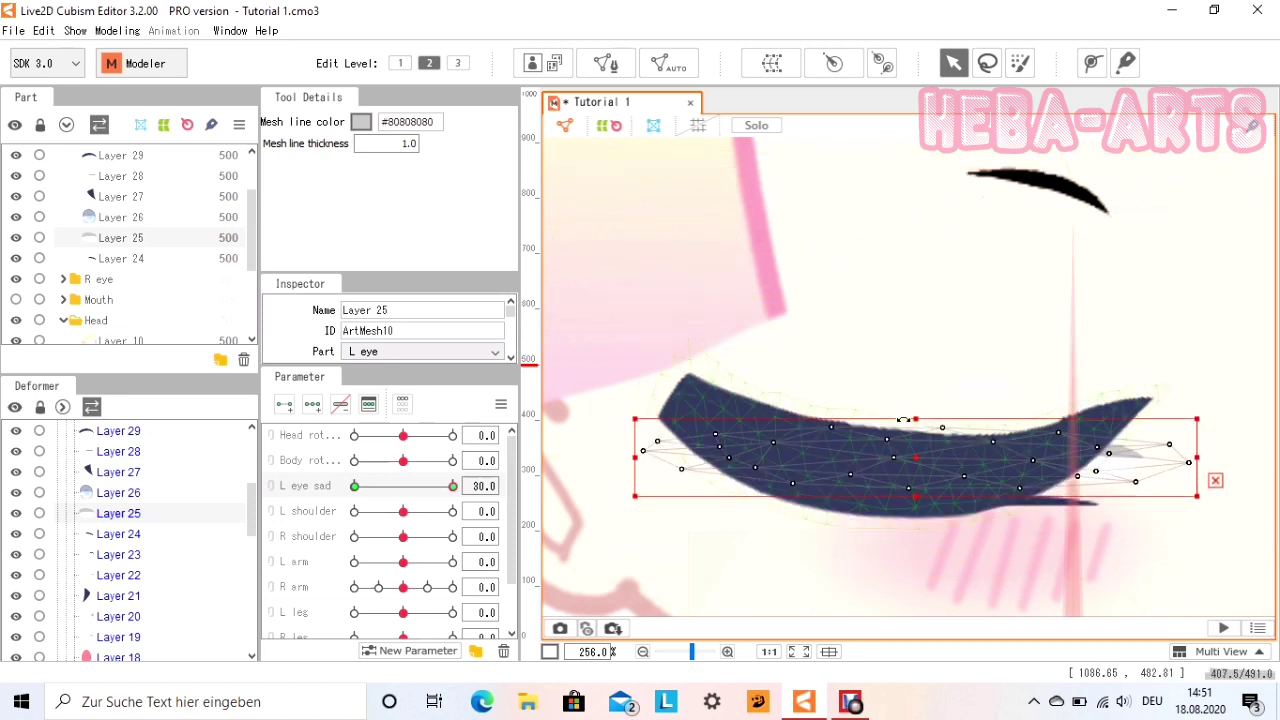
pyautogui.moveTo(915, 419); pyautogui.dragTo(916, 425)
# Create a three-point deform path spanning the full width of the flattened eye white.
pyautogui.click(1092, 62)
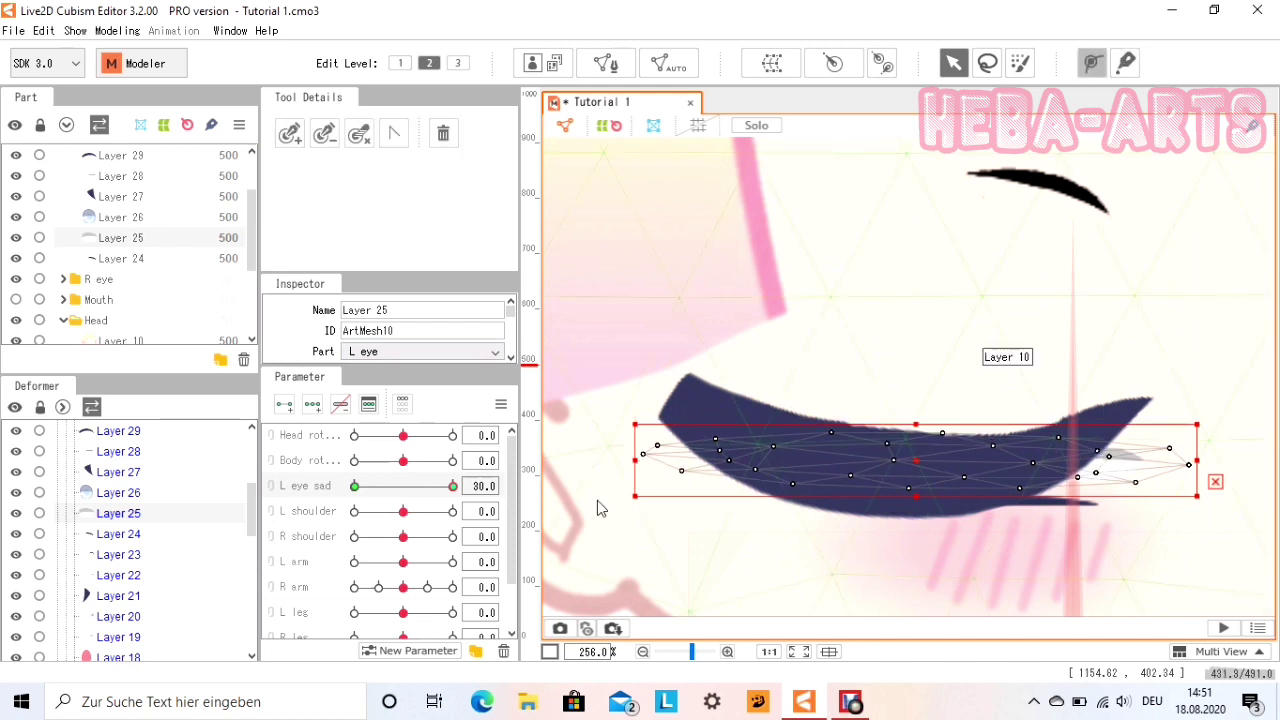
pyautogui.click(612, 455)
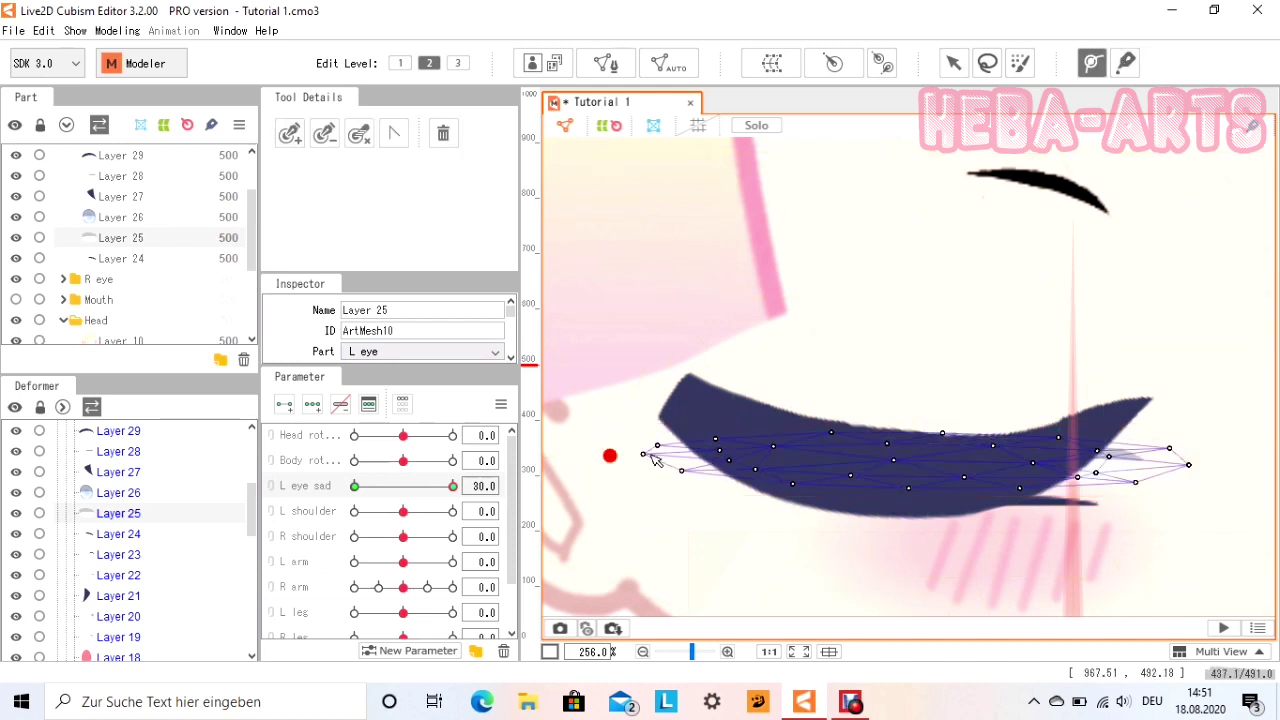
pyautogui.click(899, 463)
pyautogui.click(1205, 462)
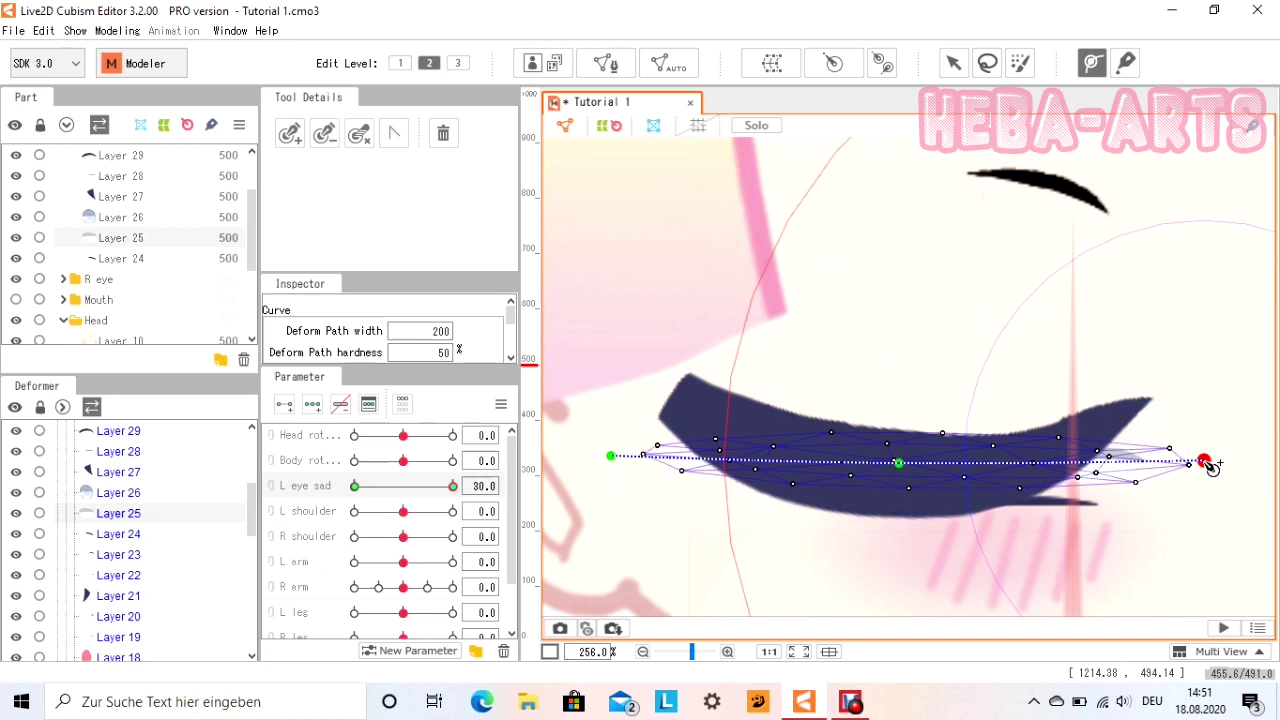
# Bring both ends of the eye white's path inward and up, and lower its middle point to match the eyelash curve.
pyautogui.click(954, 63)
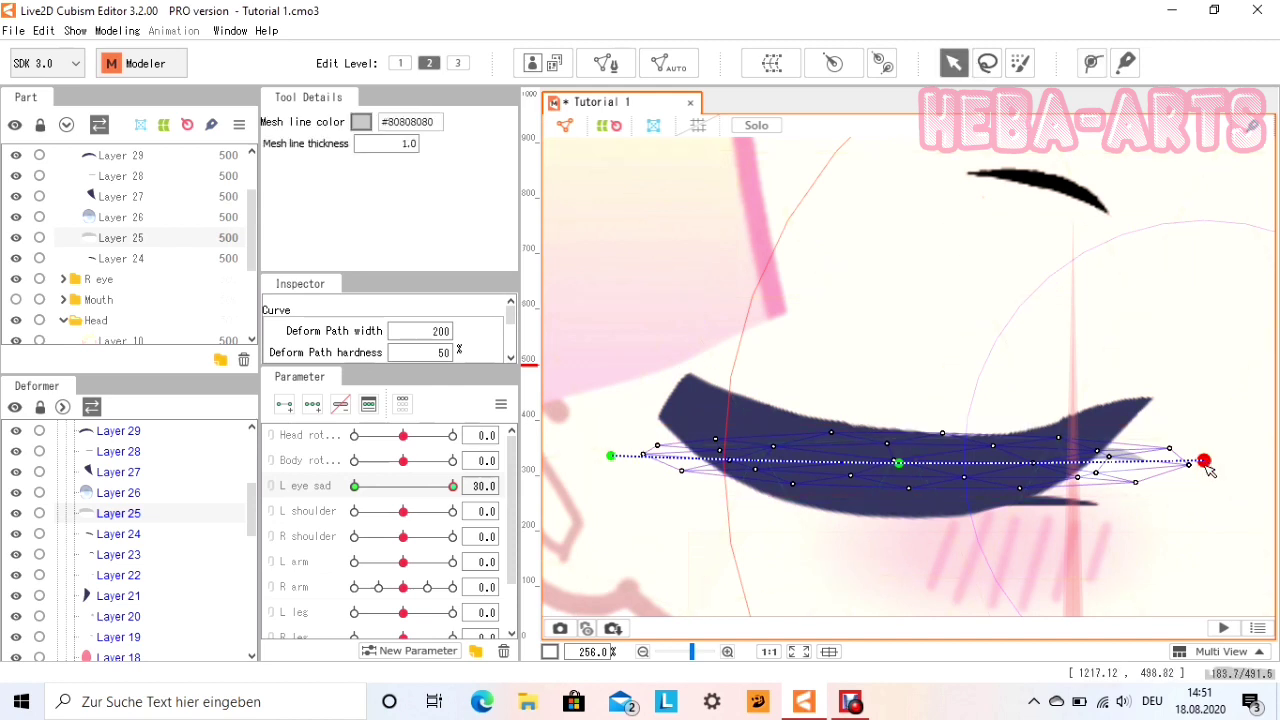
pyautogui.moveTo(1203, 461); pyautogui.dragTo(1120, 424)
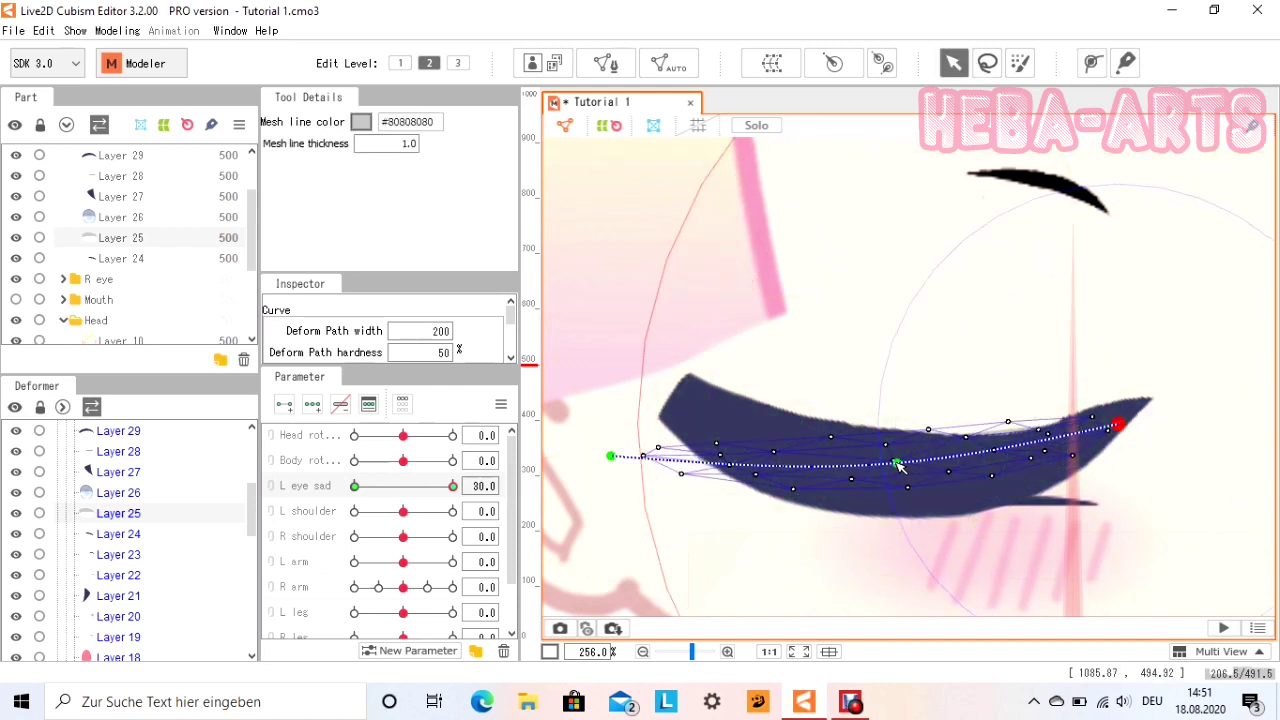
pyautogui.moveTo(897, 463); pyautogui.dragTo(896, 477)
pyautogui.click(612, 456)
pyautogui.moveTo(620, 443); pyautogui.dragTo(670, 407)
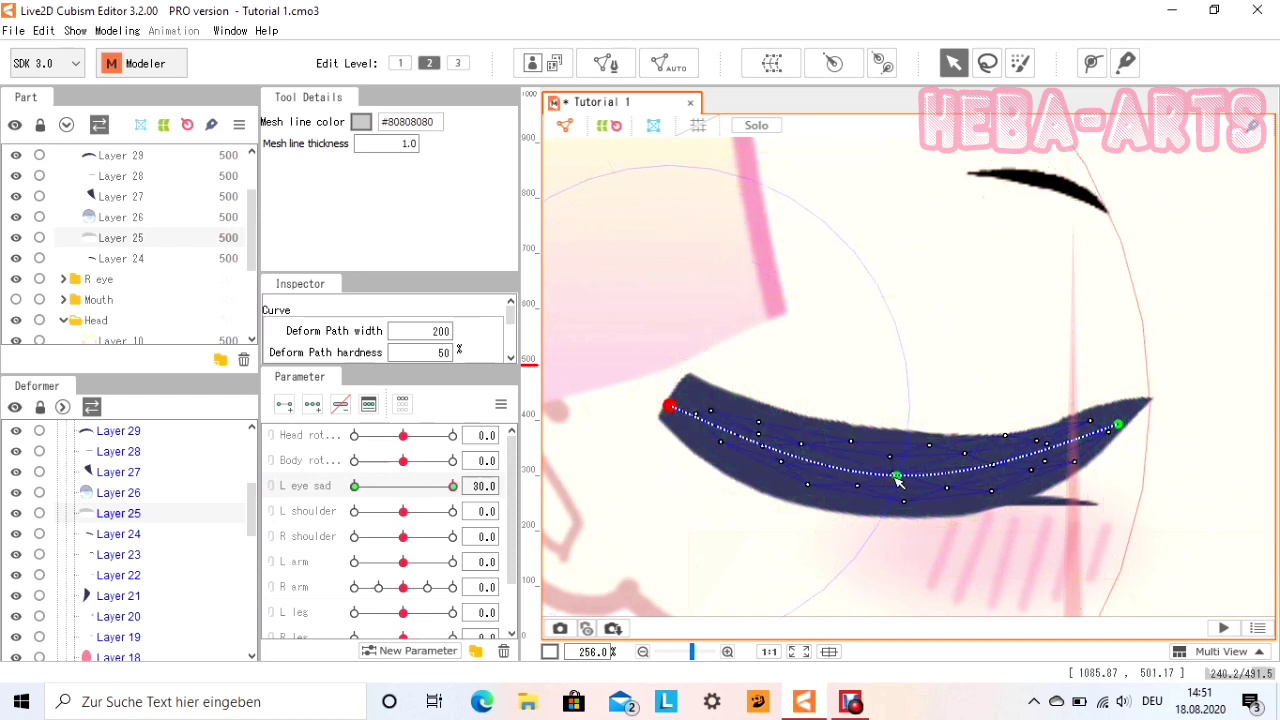
pyautogui.moveTo(897, 476); pyautogui.dragTo(892, 483)
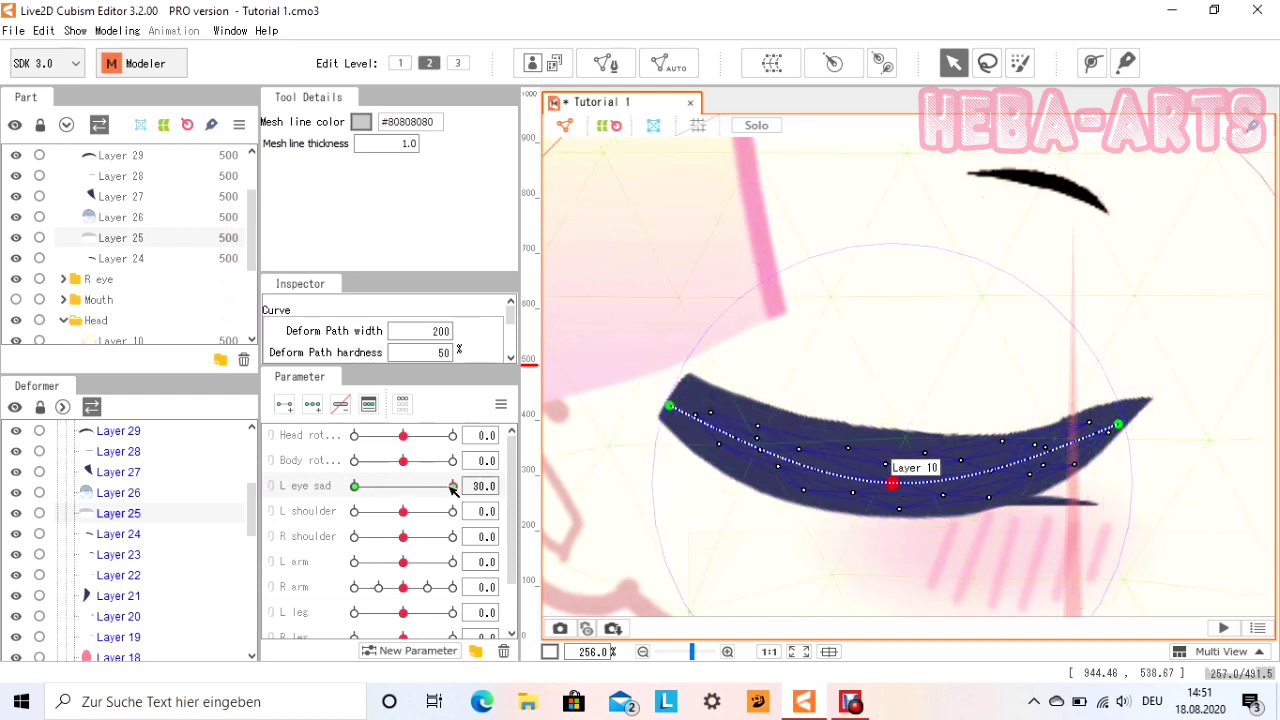
pyautogui.moveTo(453, 489)
pyautogui.mouseDown()
pyautogui.moveTo(362, 489)
pyautogui.moveTo(455, 489)
pyautogui.mouseUp()
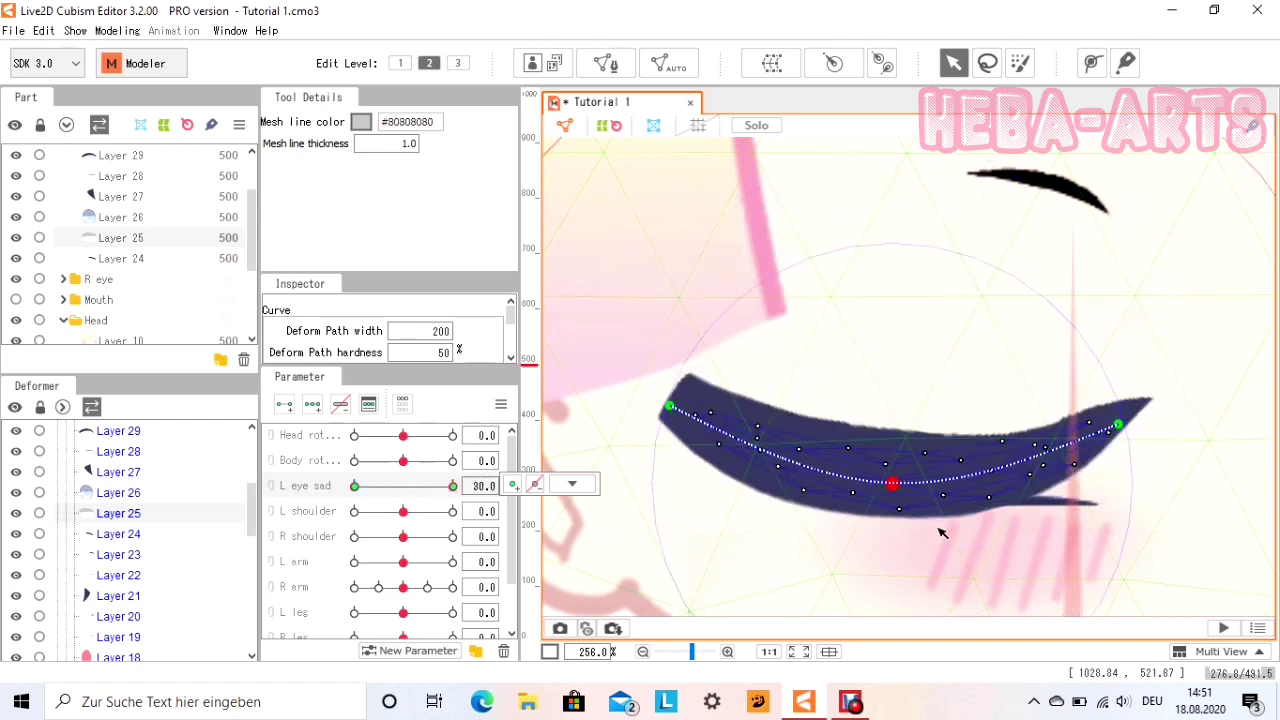
# Create a three-point deform path along the lower lash, Layer 28, and add two keys for it on "L eye sad".
pyautogui.click(1048, 505)
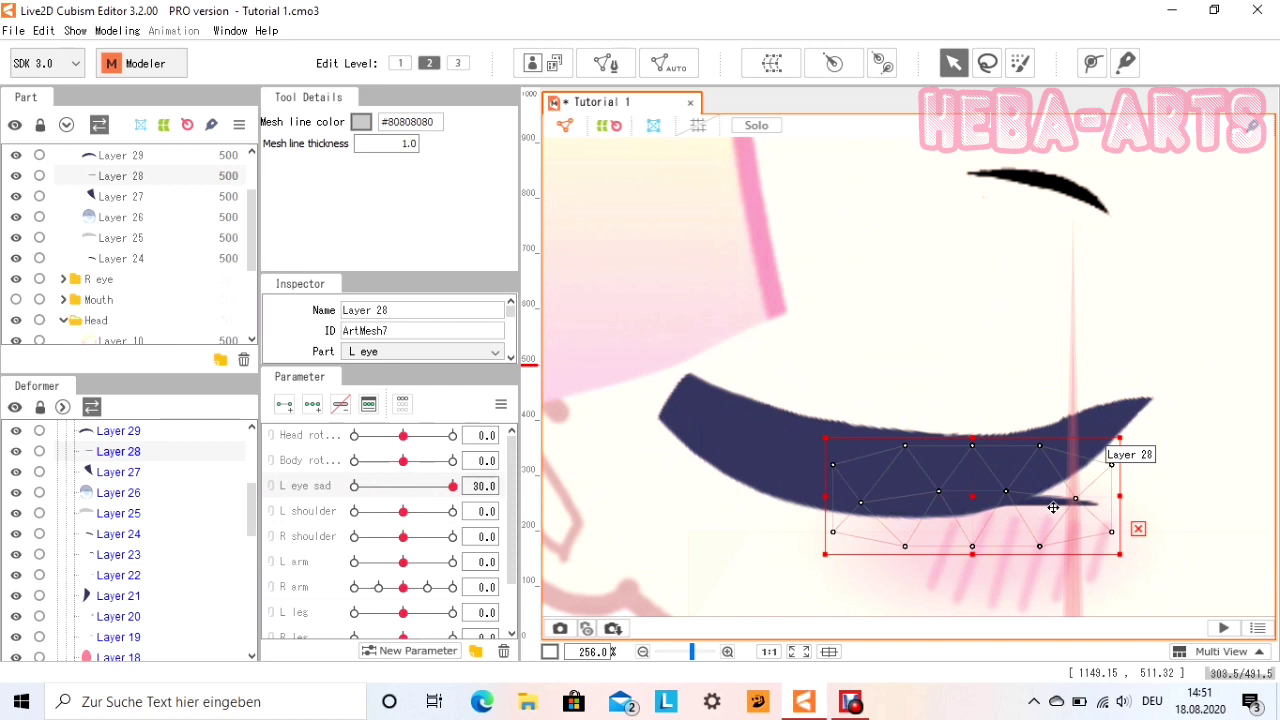
pyautogui.click(1092, 64)
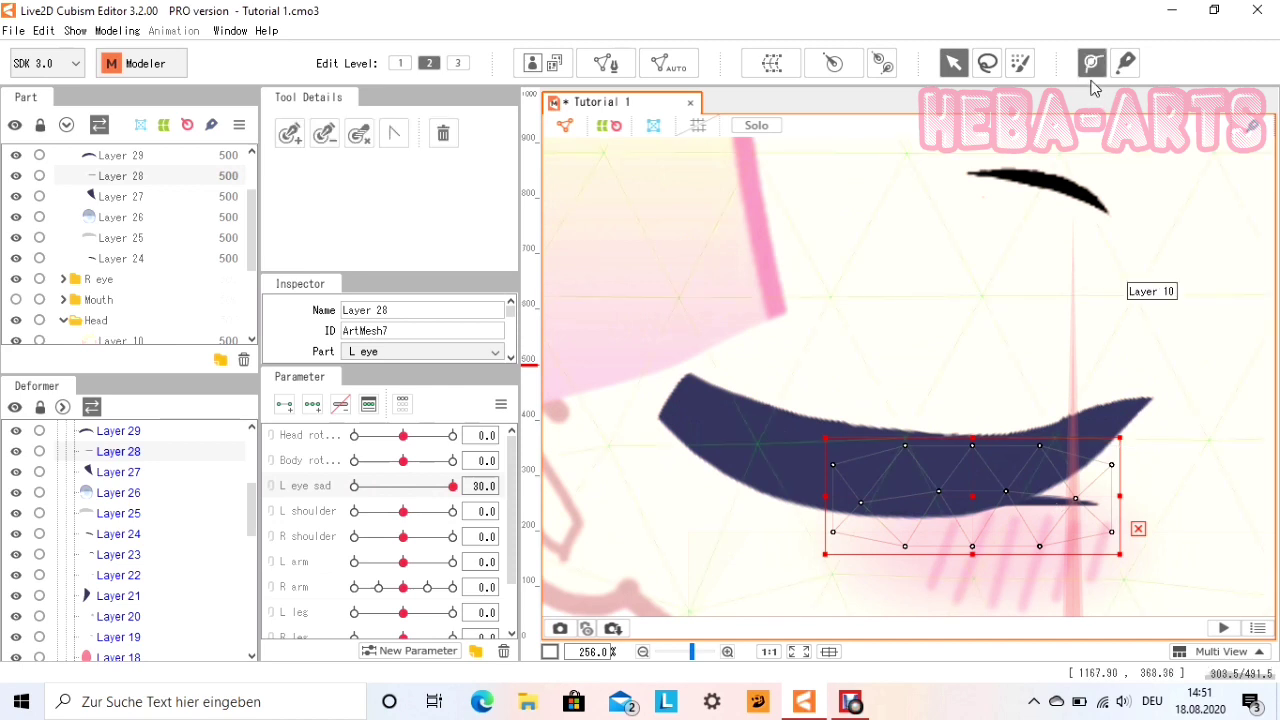
pyautogui.click(1121, 503)
pyautogui.click(976, 500)
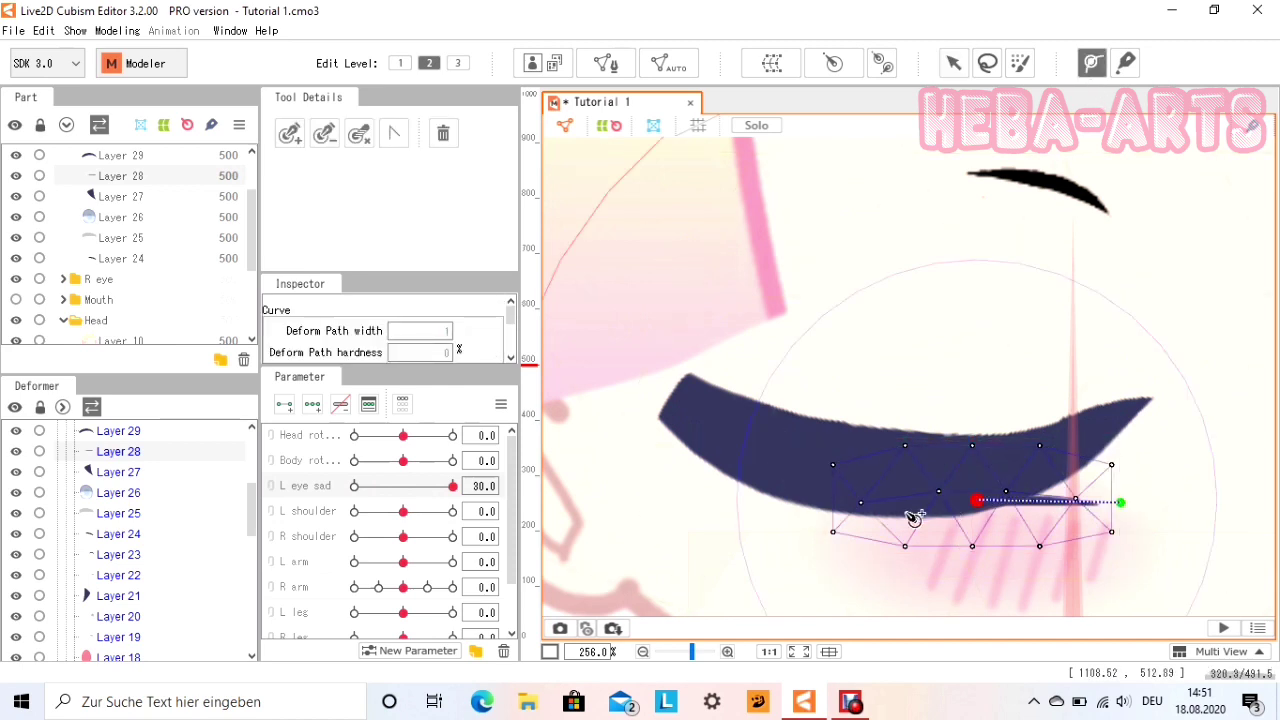
pyautogui.click(820, 500)
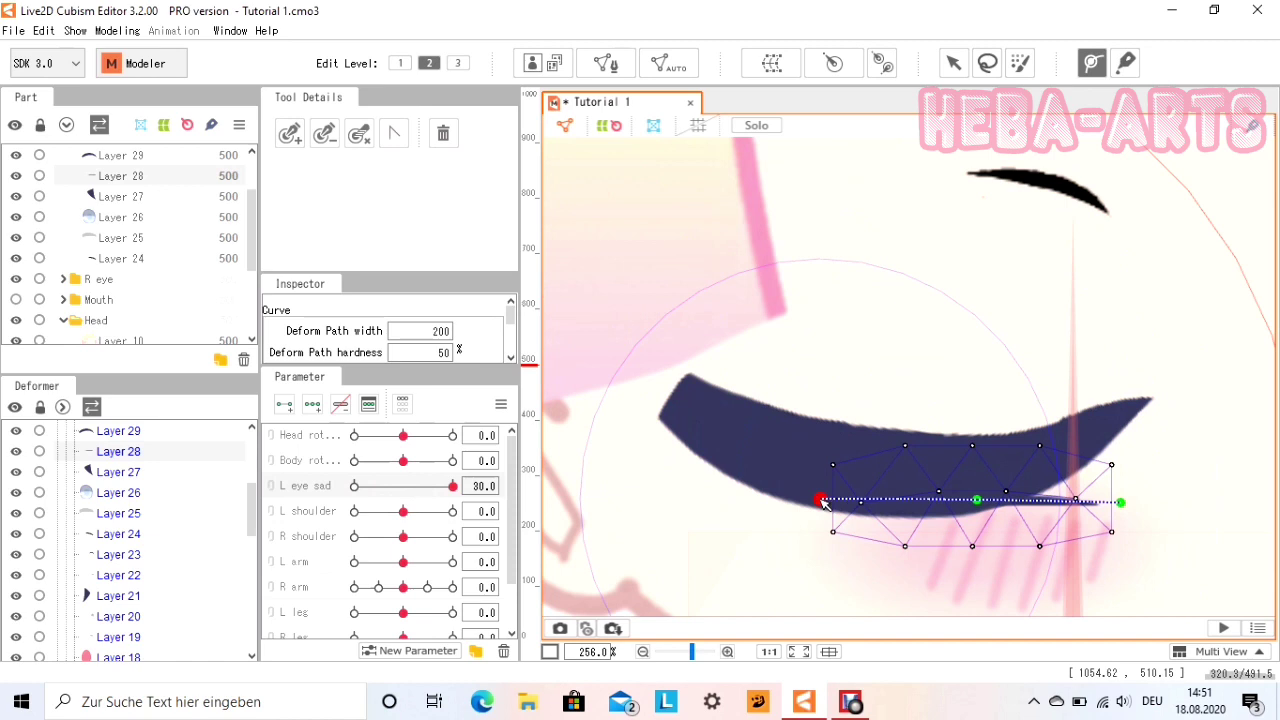
pyautogui.click(286, 408)
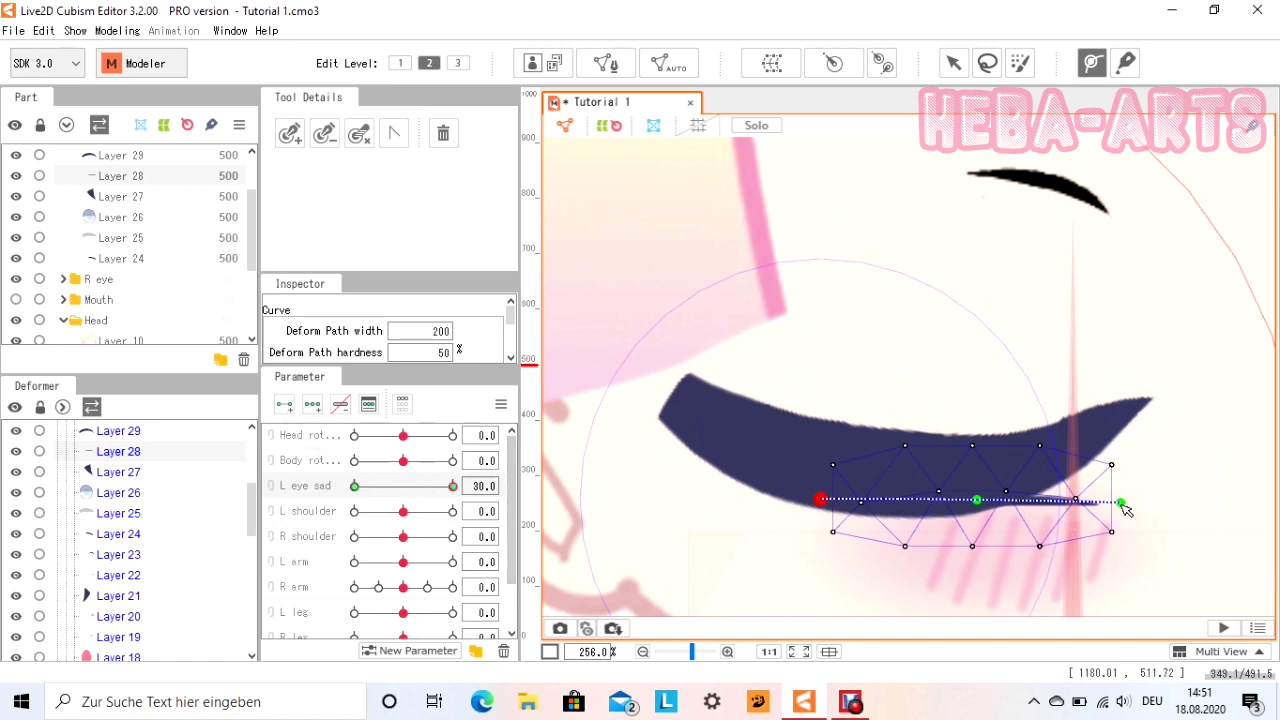
pyautogui.moveTo(1121, 503); pyautogui.dragTo(1121, 497)
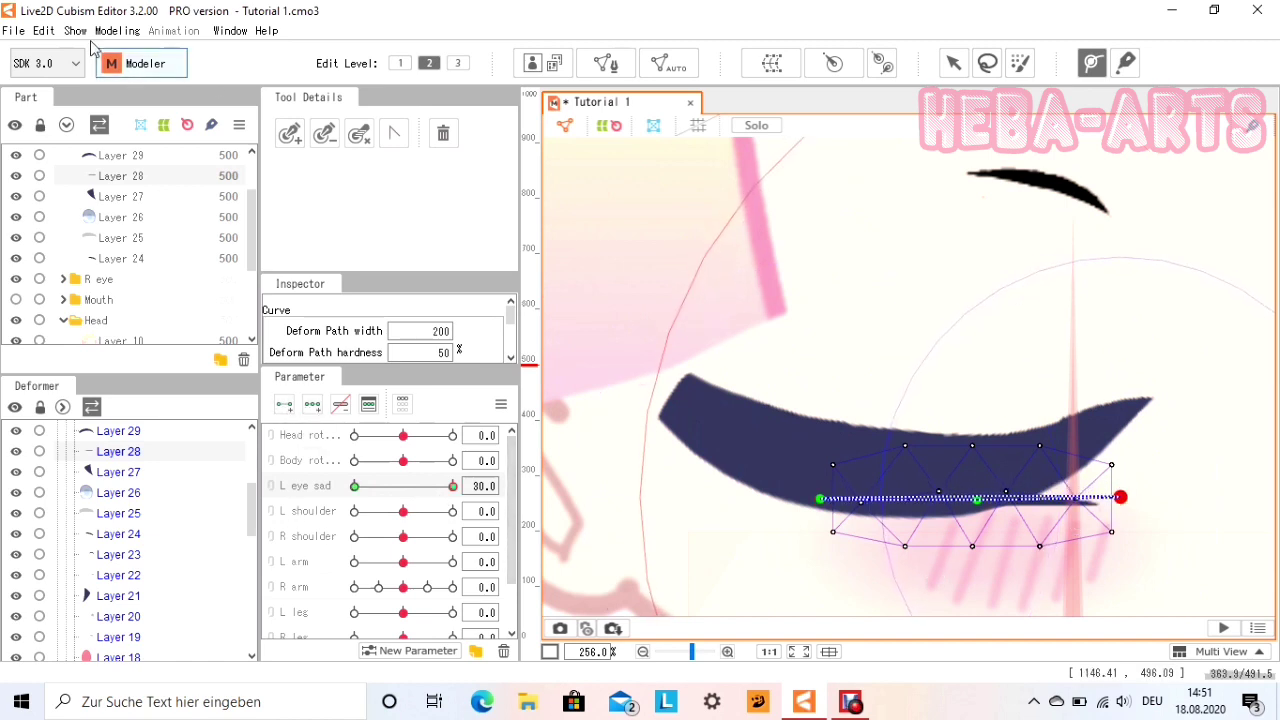
pyautogui.click(43, 31)
pyautogui.click(490, 60)
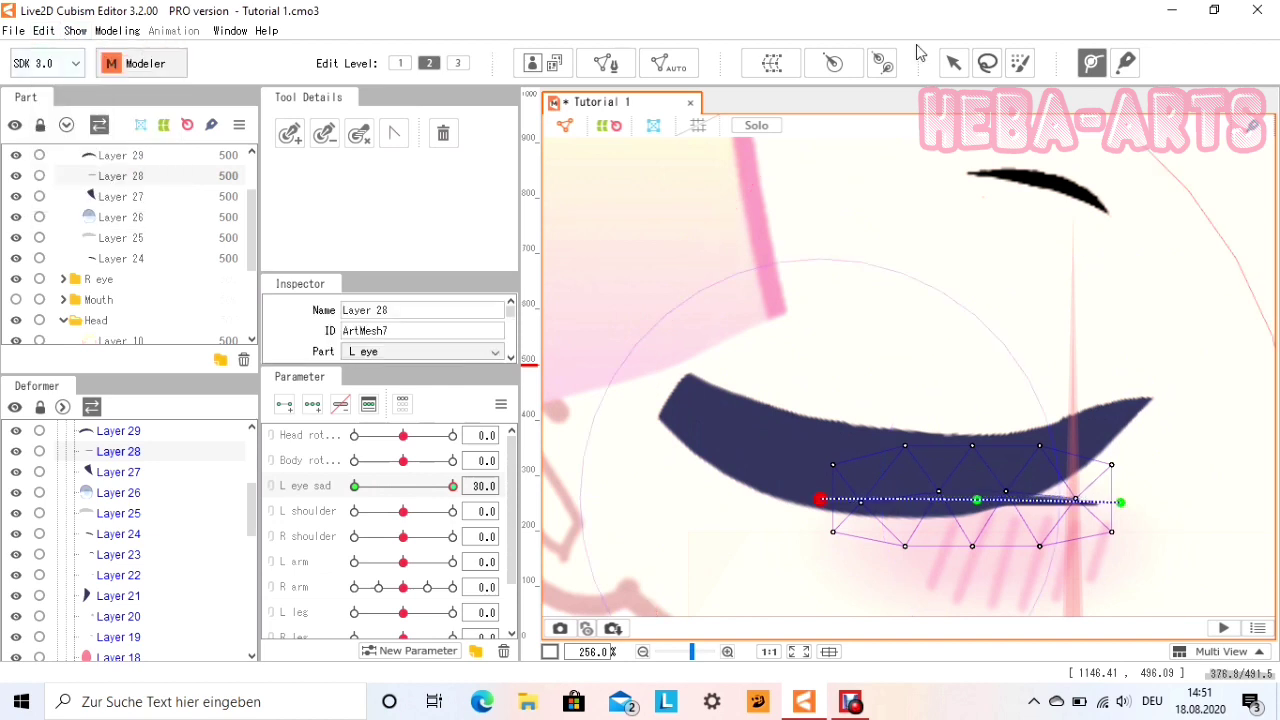
# Move the lower lash's inner path end inward and up and lower its middle point behind the main eyelash, then test "L eye sad".
pyautogui.click(953, 63)
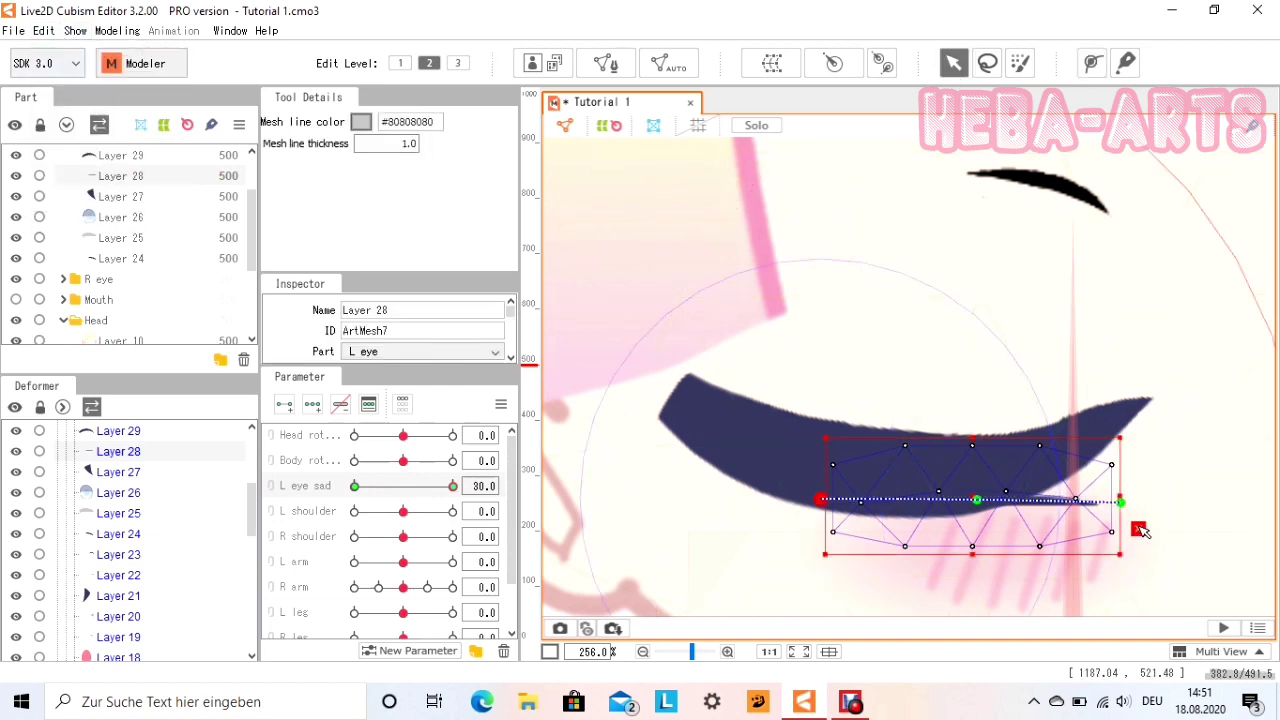
pyautogui.moveTo(1121, 501); pyautogui.dragTo(1052, 482)
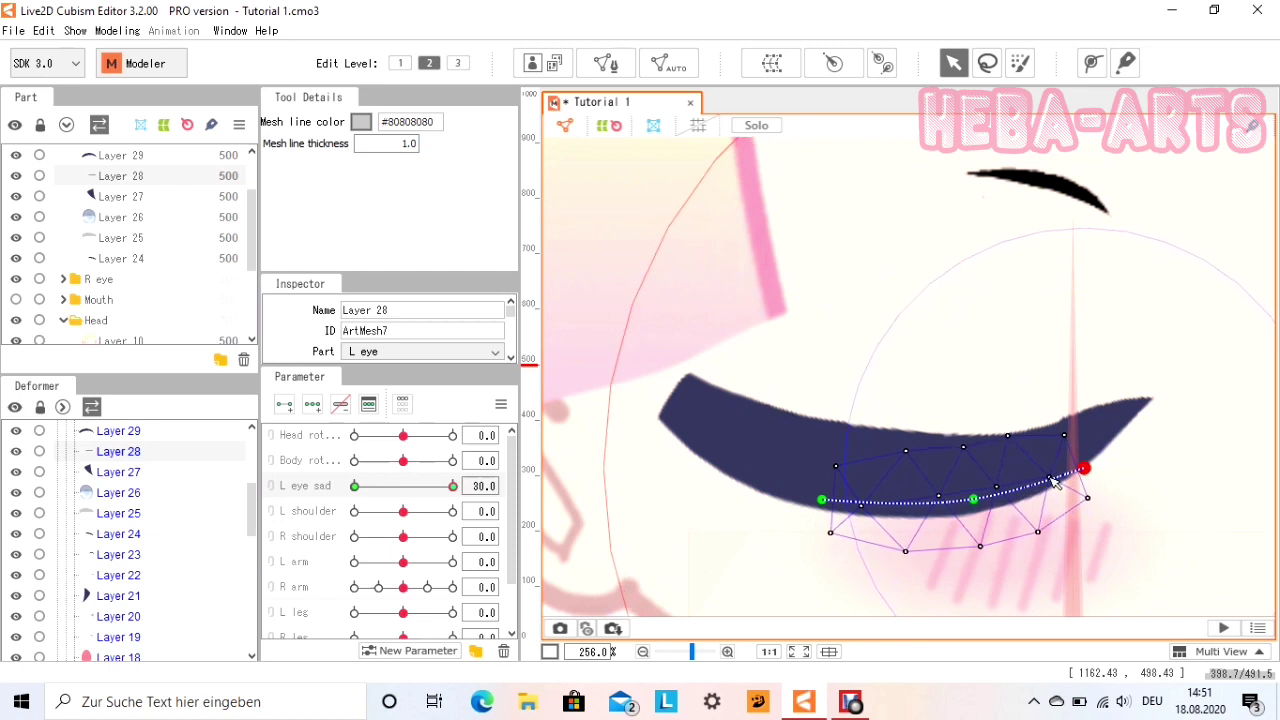
pyautogui.moveTo(972, 498); pyautogui.dragTo(969, 507)
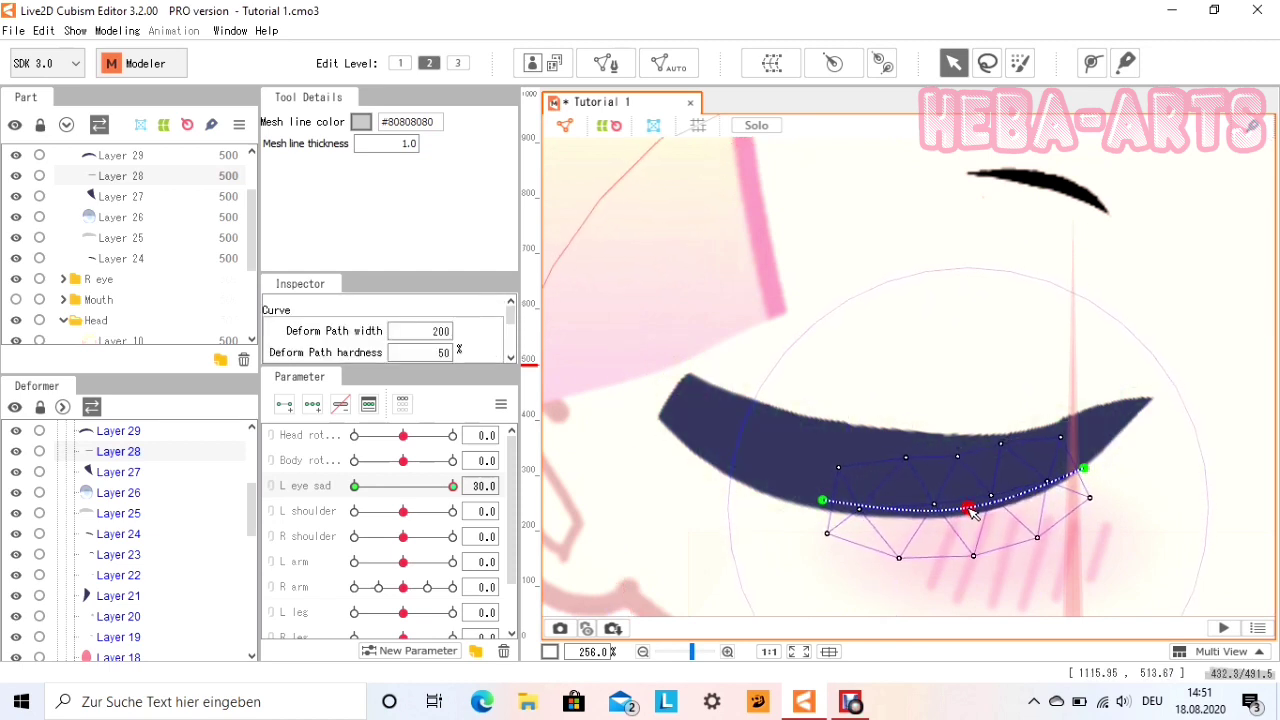
pyautogui.click(1020, 597)
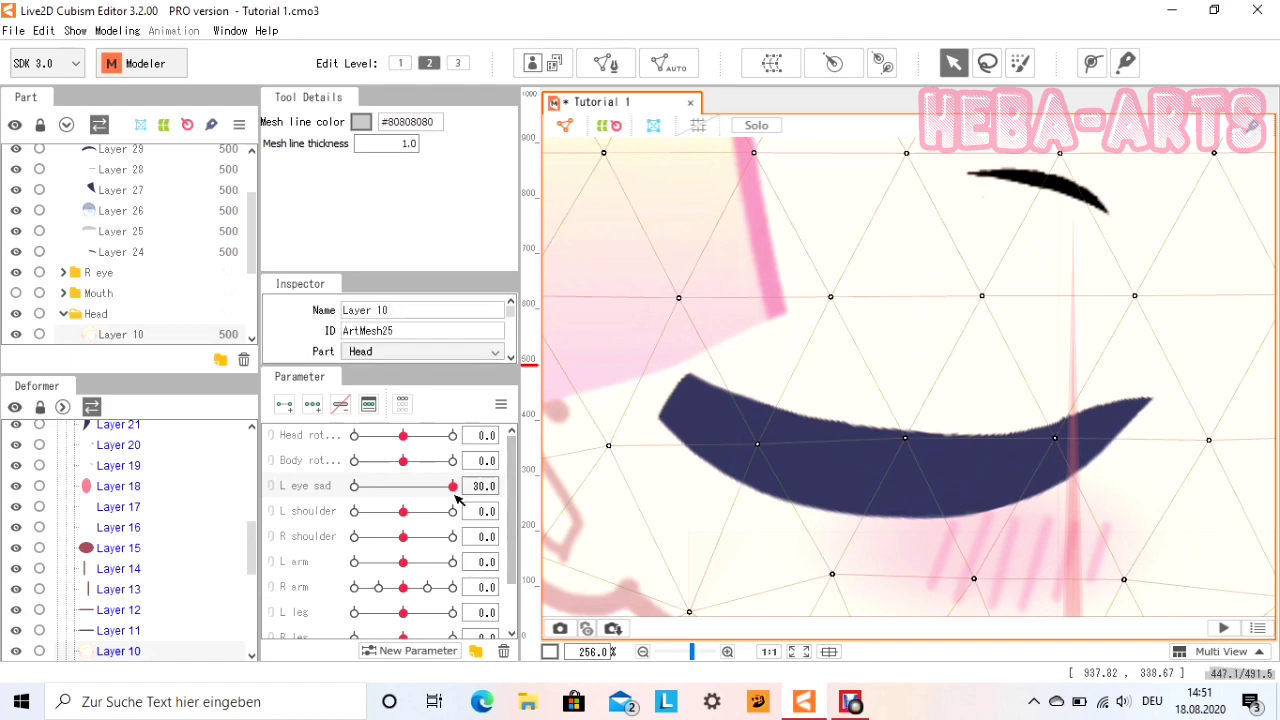
pyautogui.moveTo(452, 492)
pyautogui.mouseDown()
pyautogui.moveTo(325, 508)
pyautogui.moveTo(490, 537)
pyautogui.moveTo(337, 537)
pyautogui.moveTo(527, 562)
pyautogui.moveTo(303, 539)
pyautogui.mouseUp()
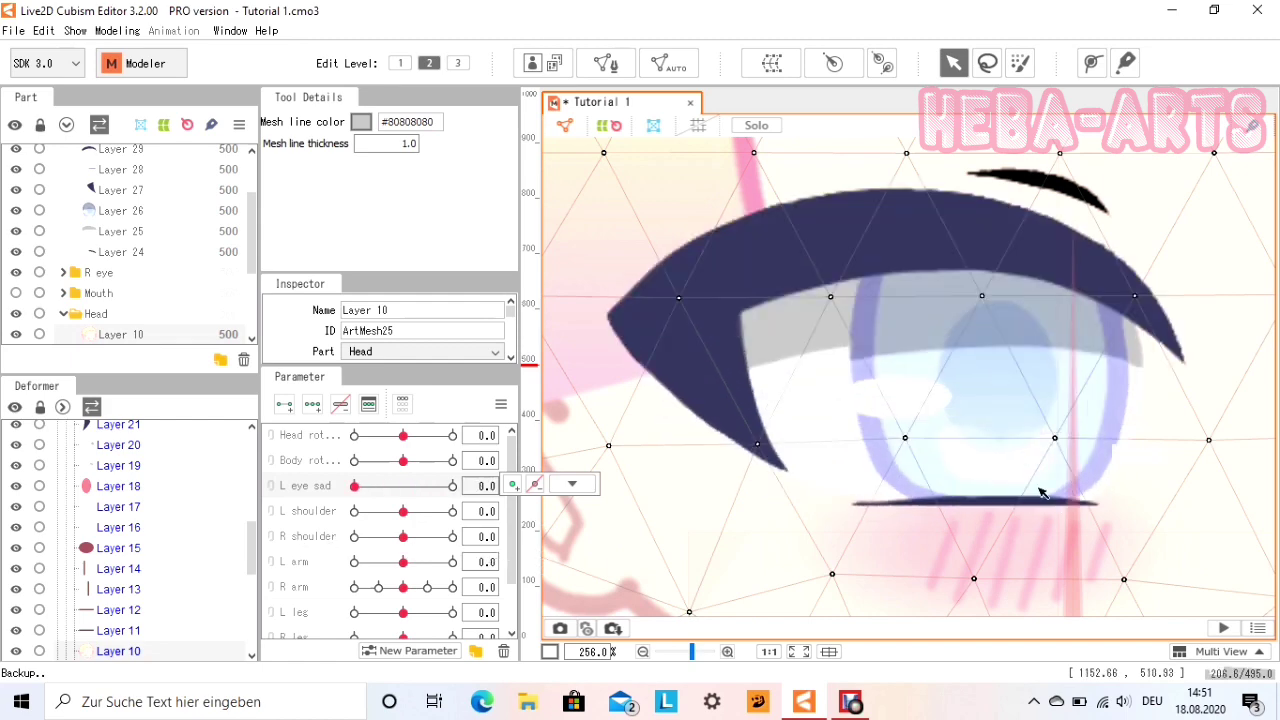
# With "L eye sad" at 30, try stretching Layer 28's outer path end along the eyelash and shifting its middle and inner points to match.
pyautogui.click(988, 505)
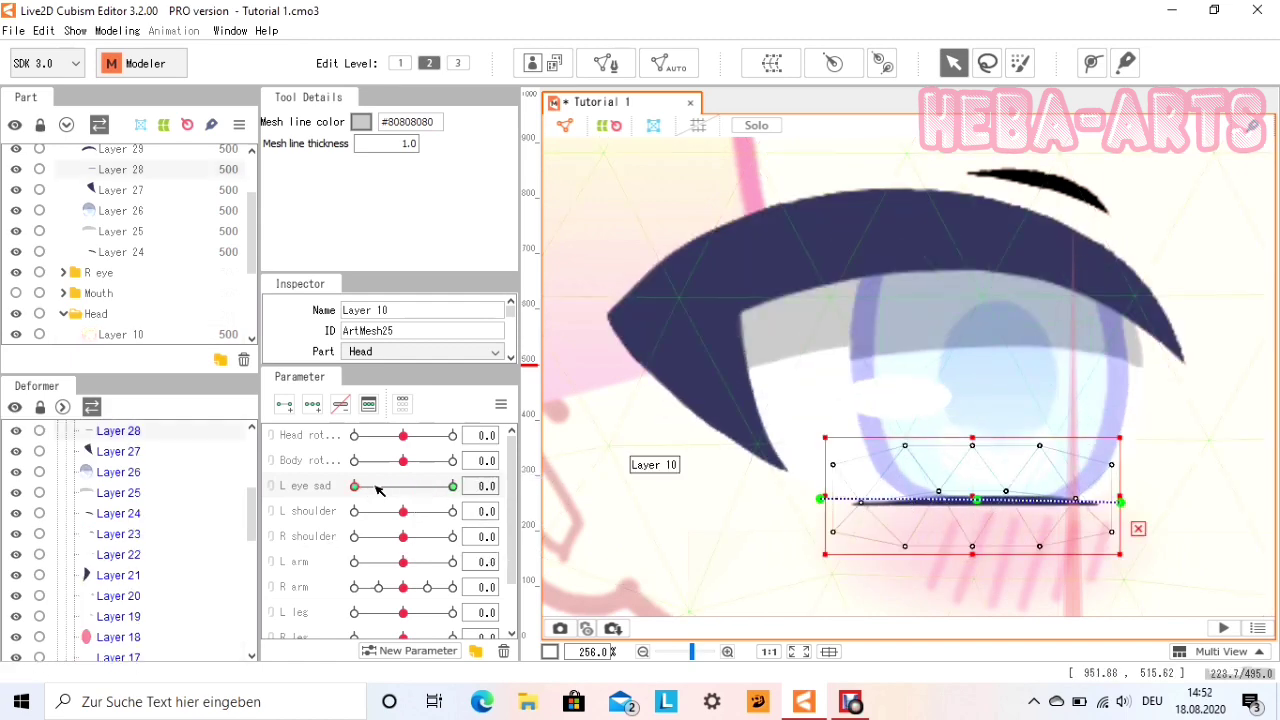
pyautogui.moveTo(388, 488); pyautogui.dragTo(622, 517)
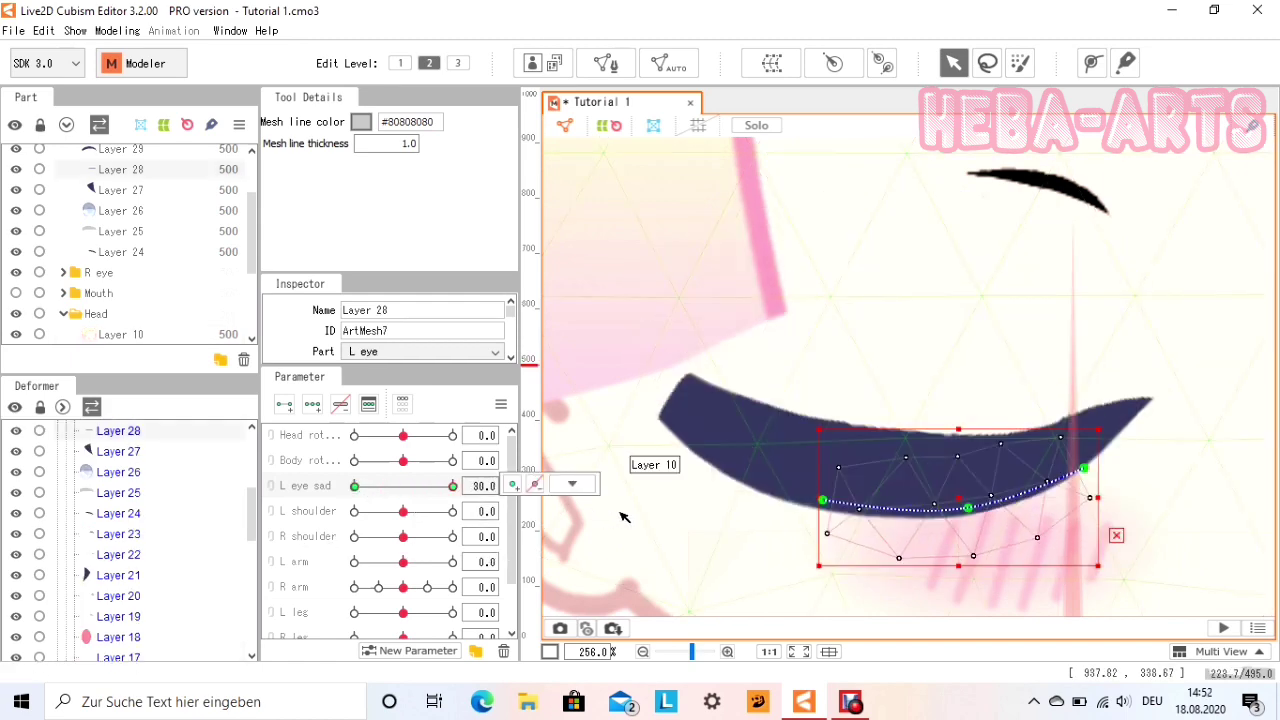
pyautogui.click(1116, 535)
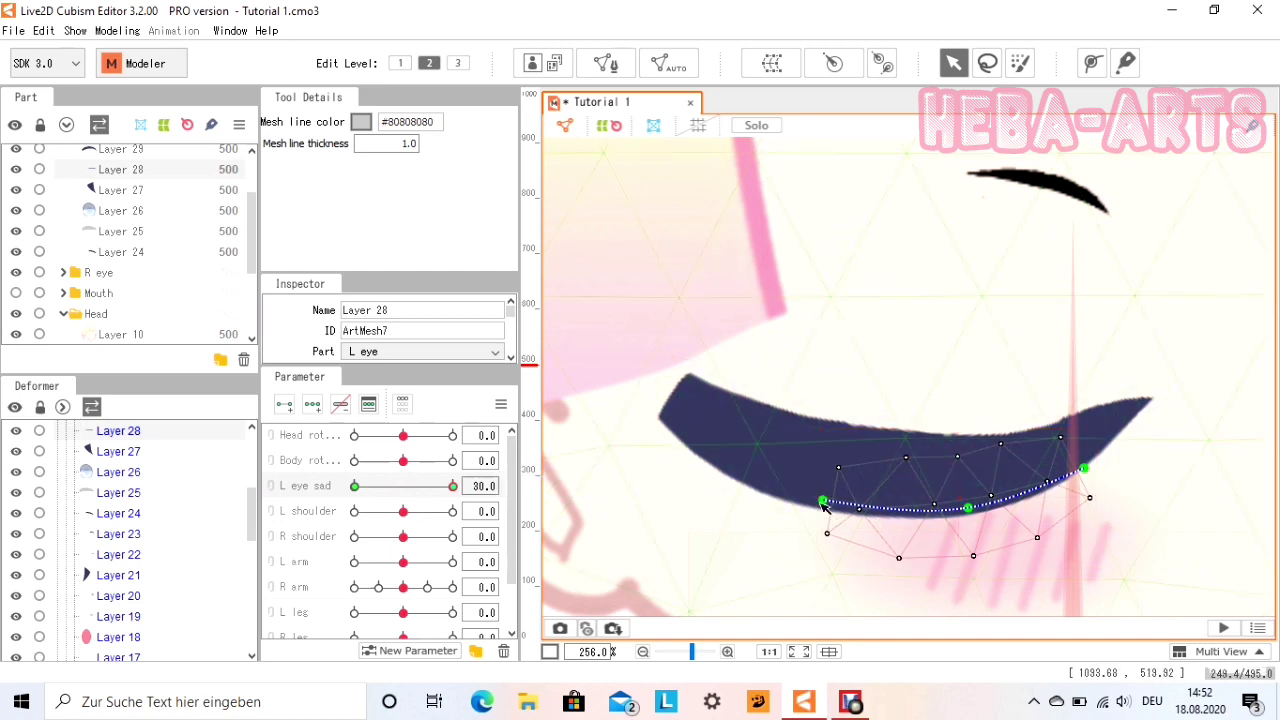
pyautogui.moveTo(824, 501); pyautogui.dragTo(714, 454)
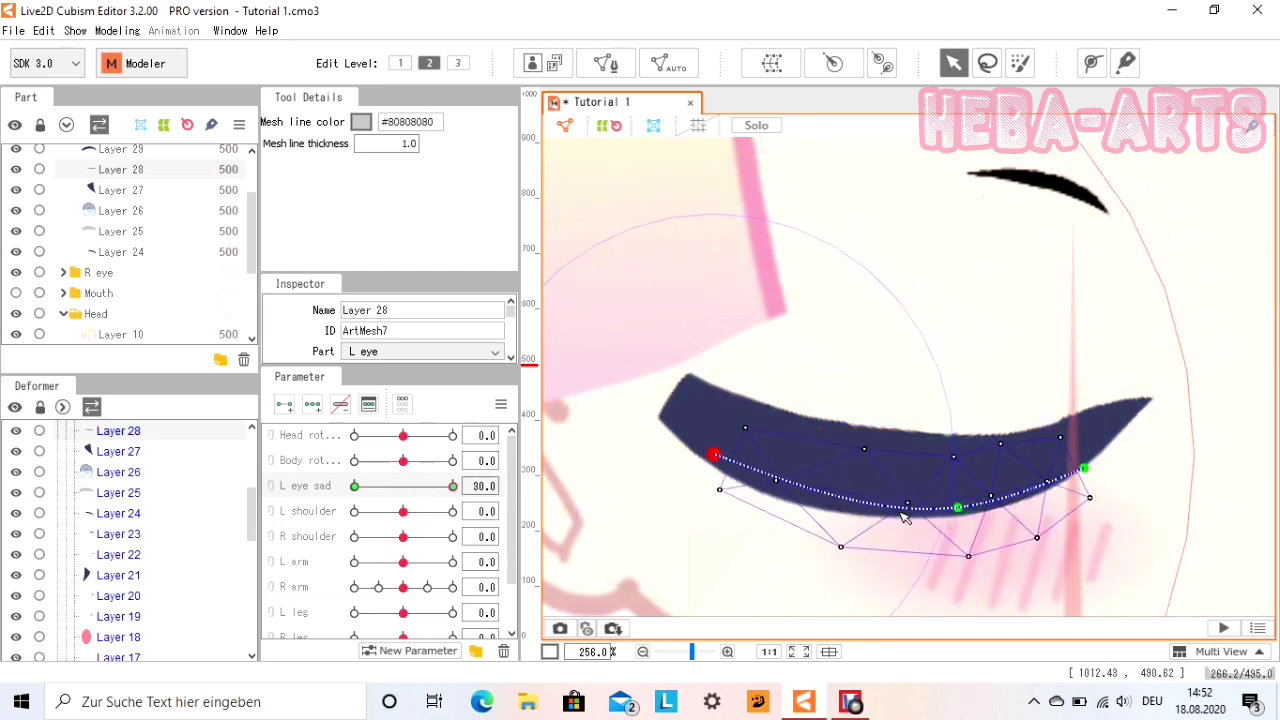
pyautogui.moveTo(960, 508); pyautogui.dragTo(883, 502)
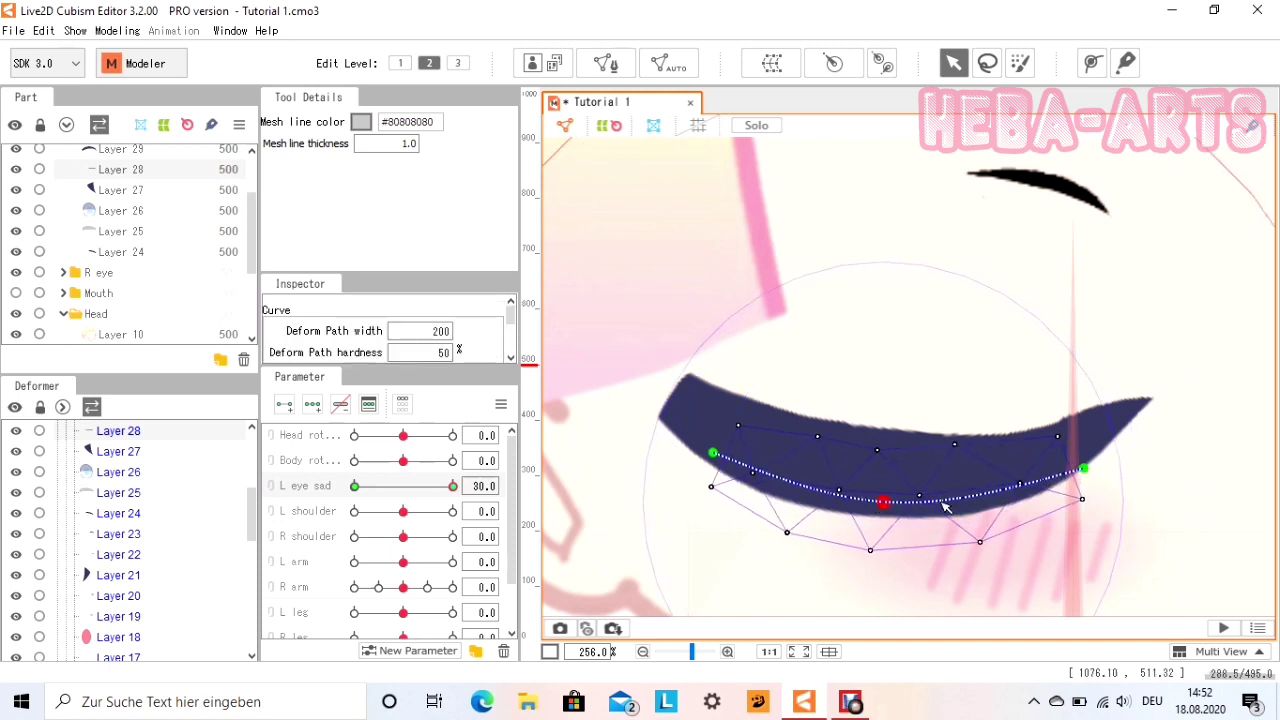
pyautogui.moveTo(1085, 470); pyautogui.dragTo(1060, 472)
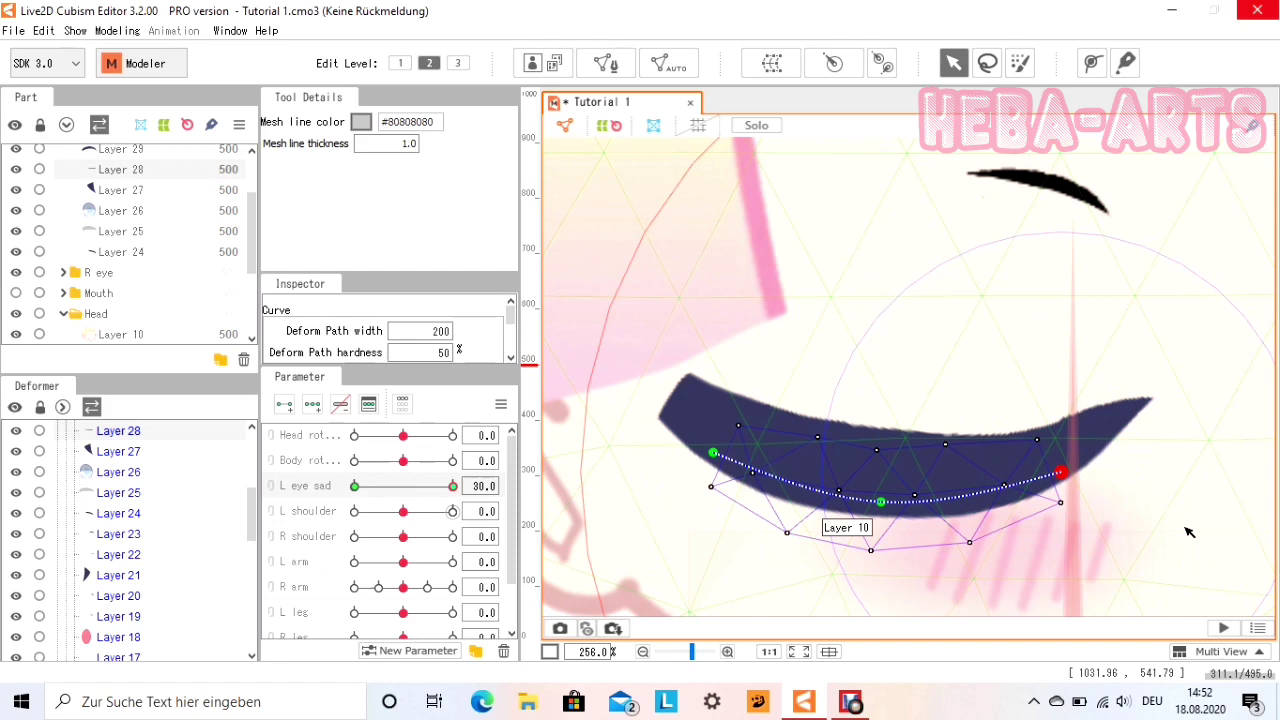
# Examine how the left eye opens and closes by sweeping "L eye sad" through its range.
pyautogui.click(832, 705)
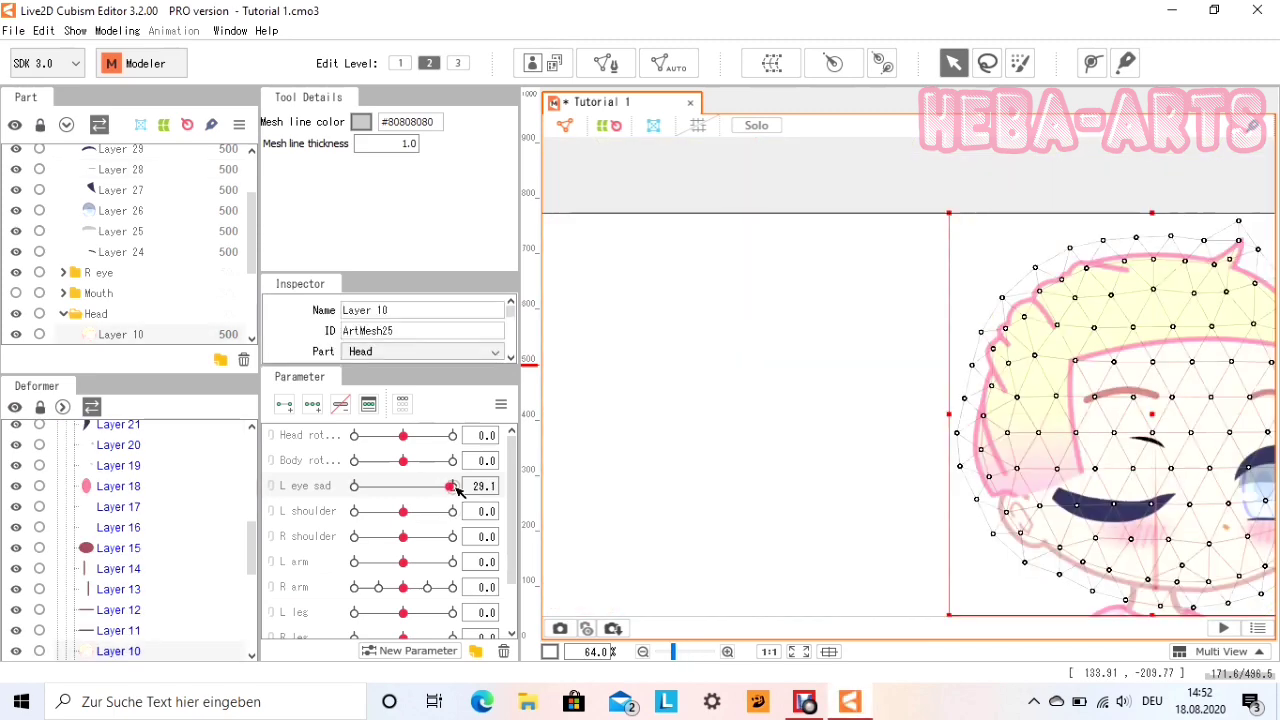
pyautogui.moveTo(457, 486); pyautogui.dragTo(450, 486)
pyautogui.scroll(-3, 975, 497)
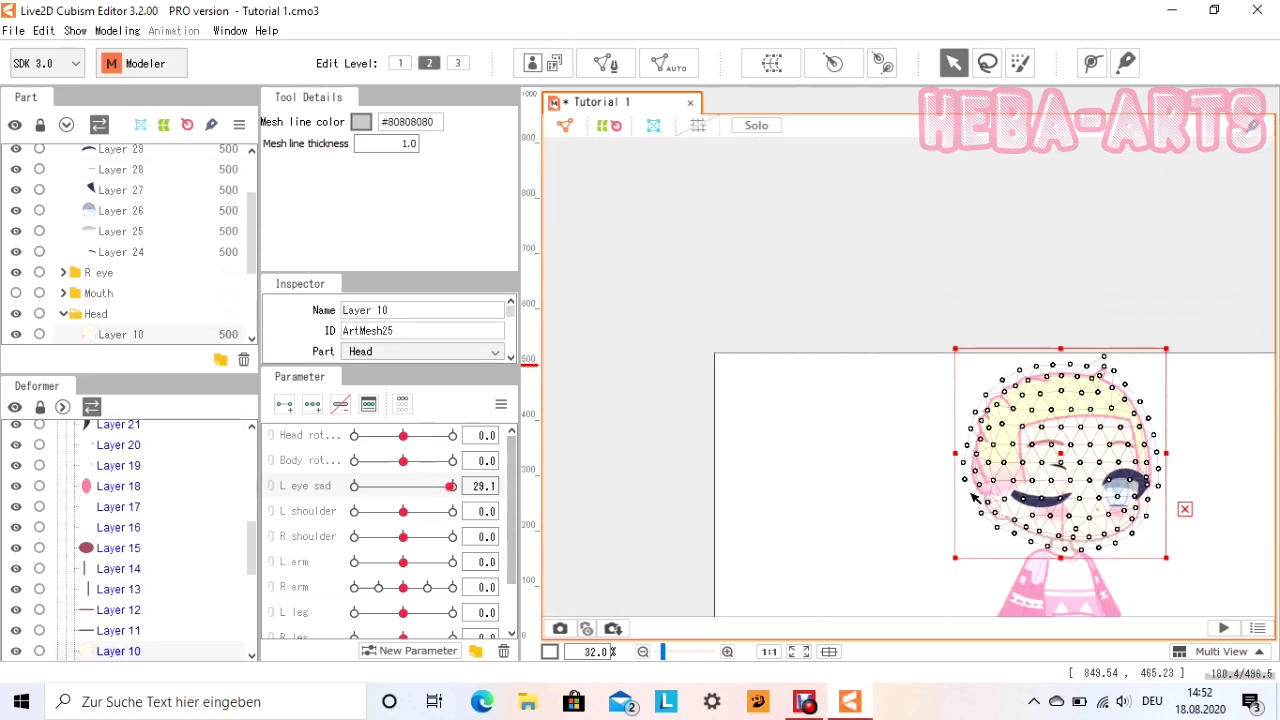
pyautogui.scroll(6, 846, 472)
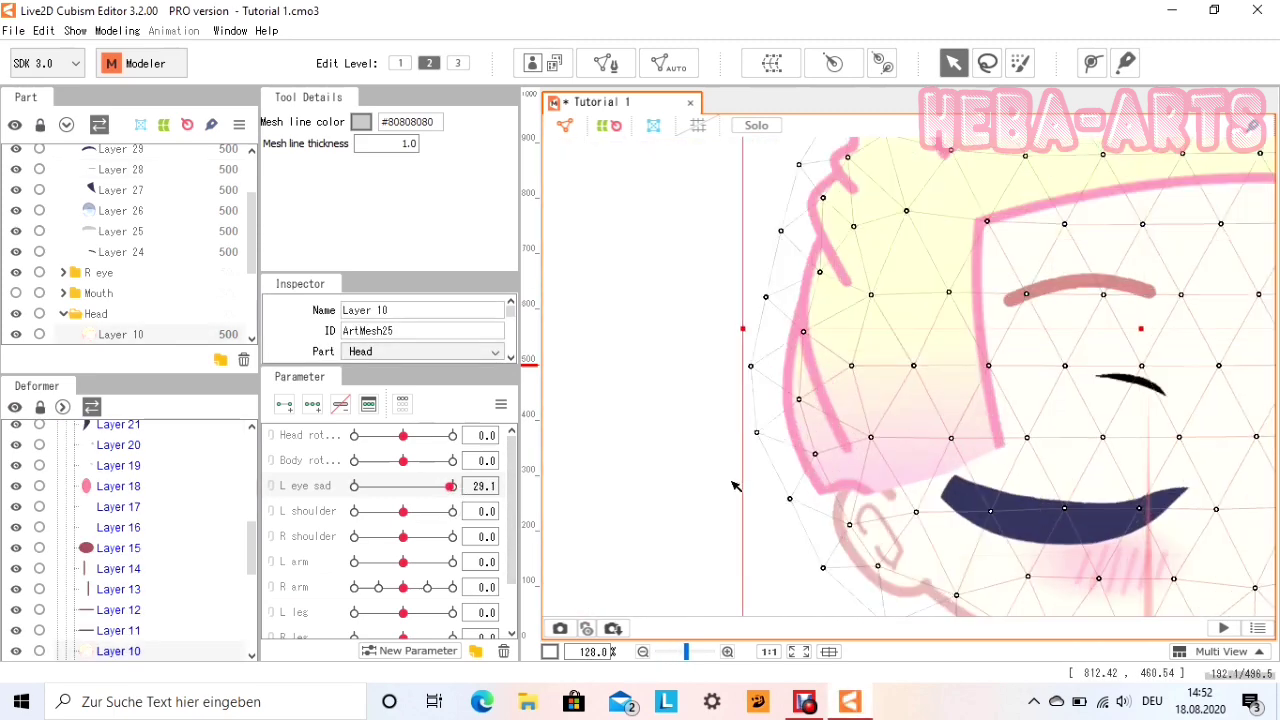
pyautogui.click(733, 486)
pyautogui.scroll(3, 720, 470)
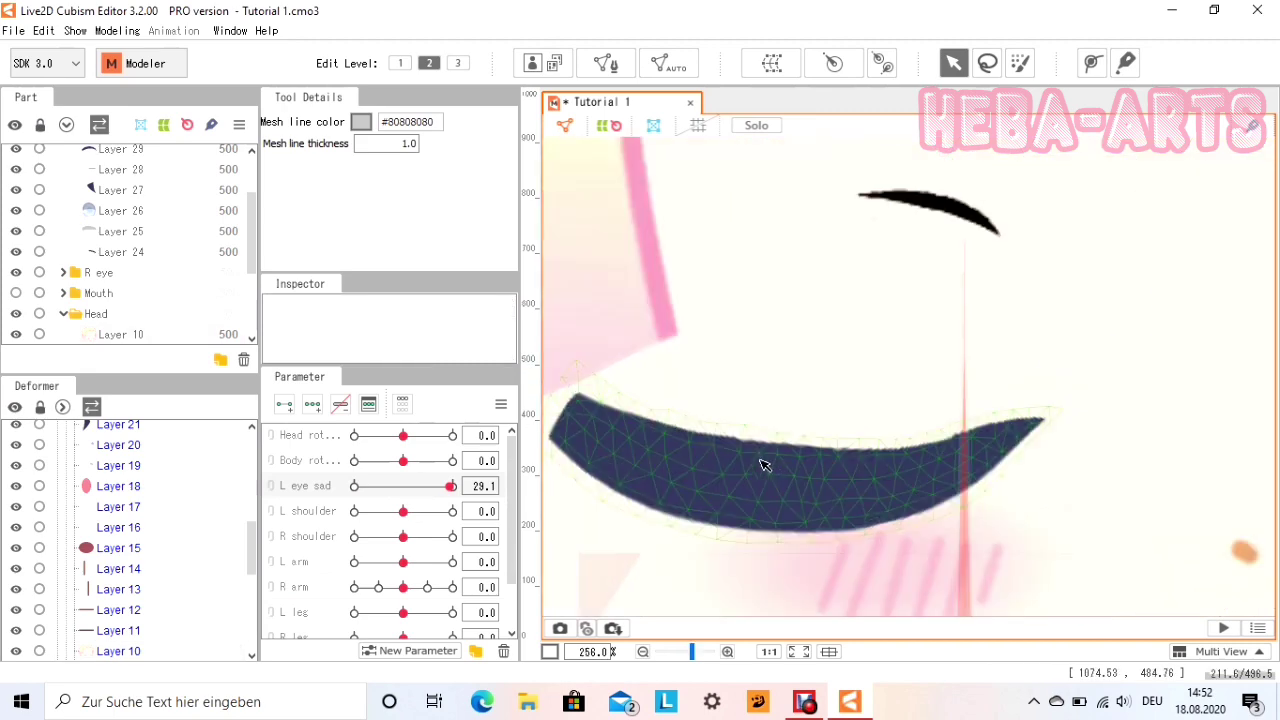
pyautogui.moveTo(763, 461); pyautogui.dragTo(813, 439)
pyautogui.moveTo(450, 486); pyautogui.dragTo(520, 532)
pyautogui.moveTo(229, 521); pyautogui.dragTo(229, 521)
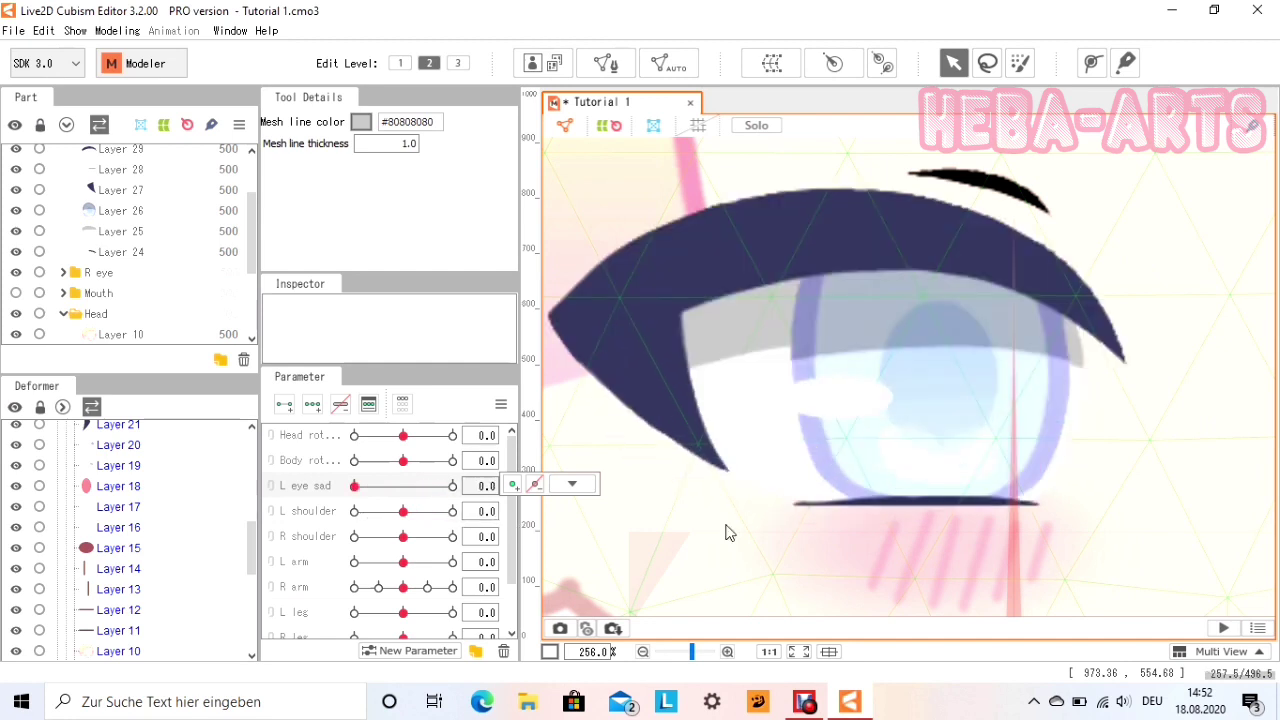
# Shorten Layer 28's deform path at "L eye sad" 30 by pulling both ends inward and shifting its middle point toward the nose.
pyautogui.click(900, 505)
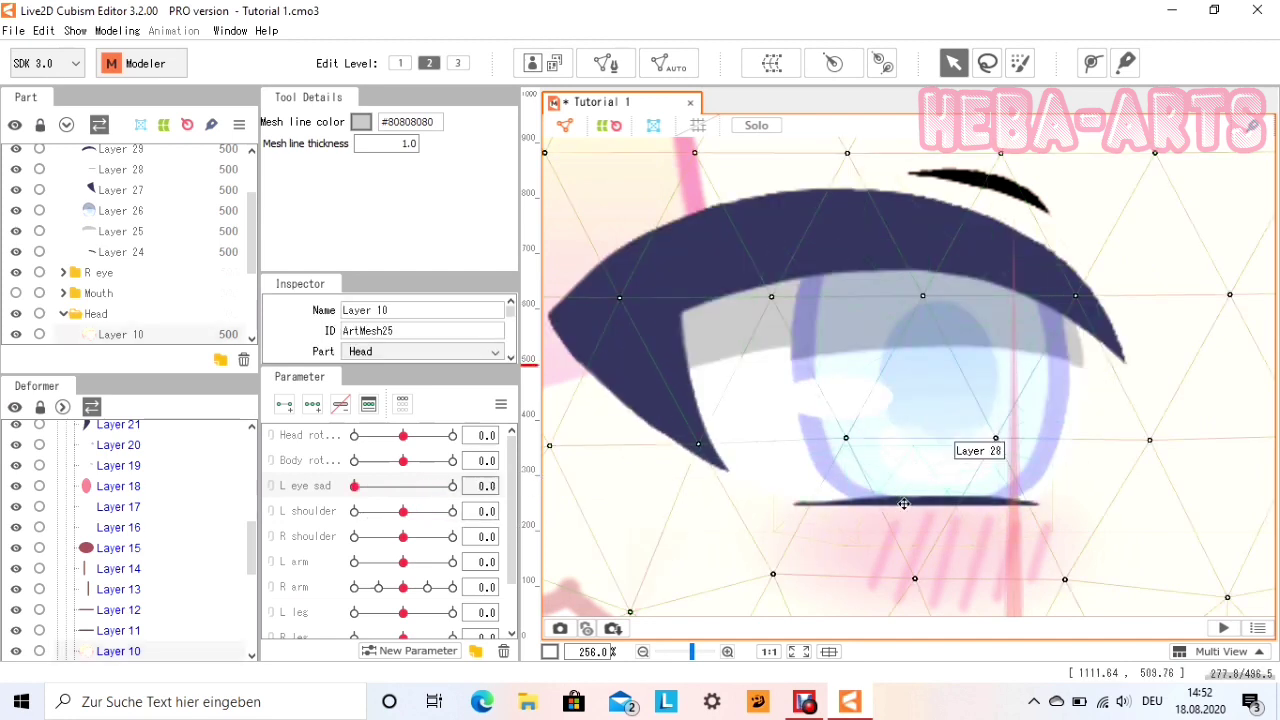
pyautogui.moveTo(355, 487); pyautogui.dragTo(466, 510)
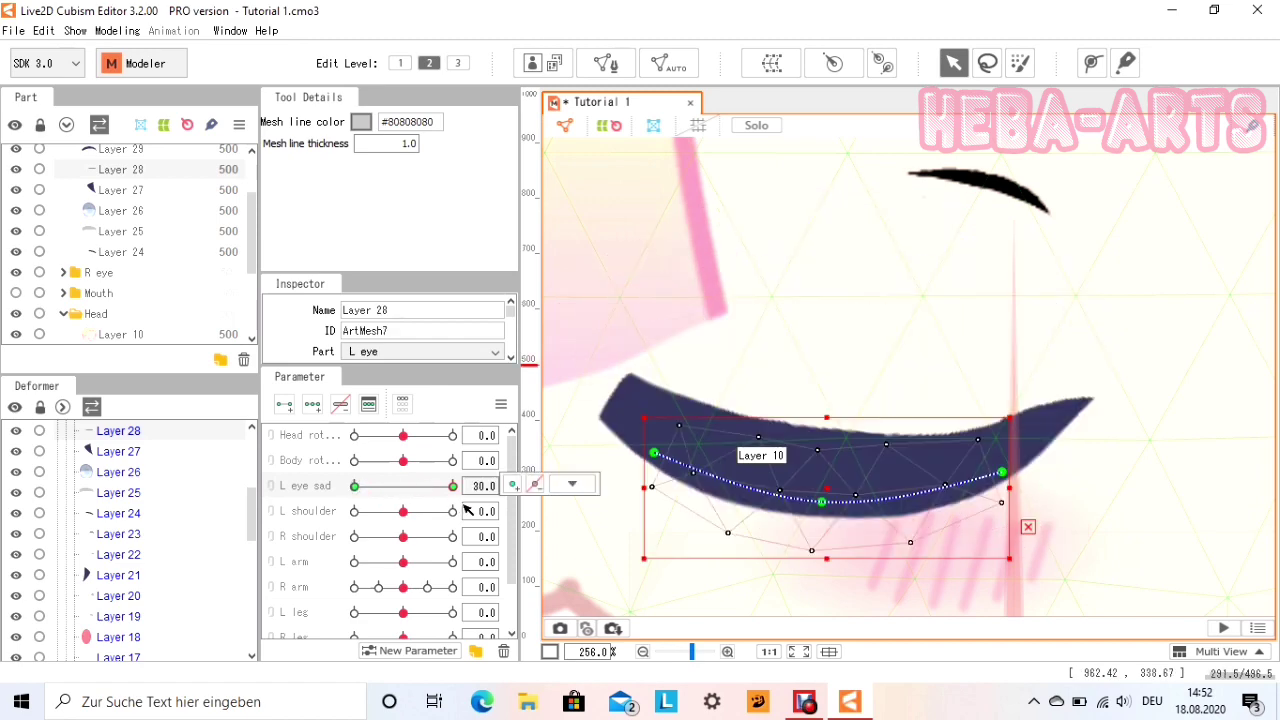
pyautogui.moveTo(653, 453); pyautogui.dragTo(757, 500)
pyautogui.moveTo(834, 505); pyautogui.dragTo(911, 506)
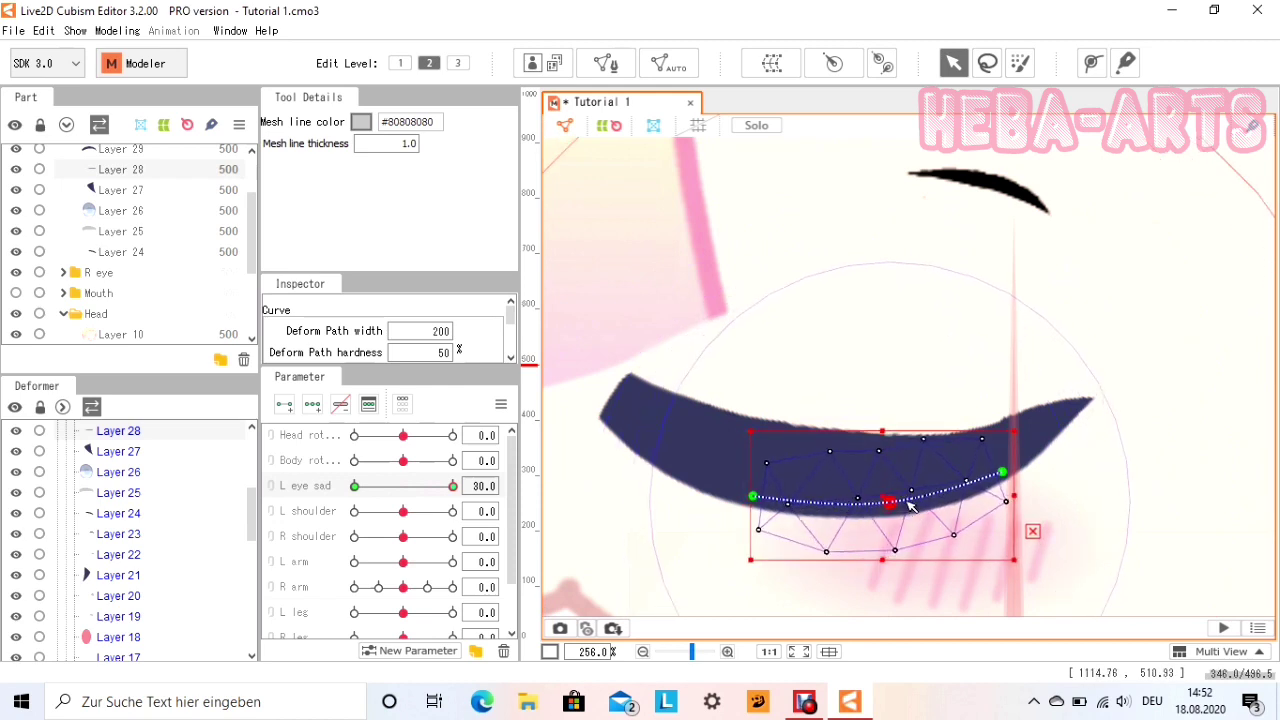
pyautogui.moveTo(1003, 478); pyautogui.dragTo(987, 481)
# Move the outer end of the lower lash's path further inward and test the closing movement with "L eye sad".
pyautogui.moveTo(453, 487); pyautogui.dragTo(354, 487)
pyautogui.hotkey('ctrl', 'z')
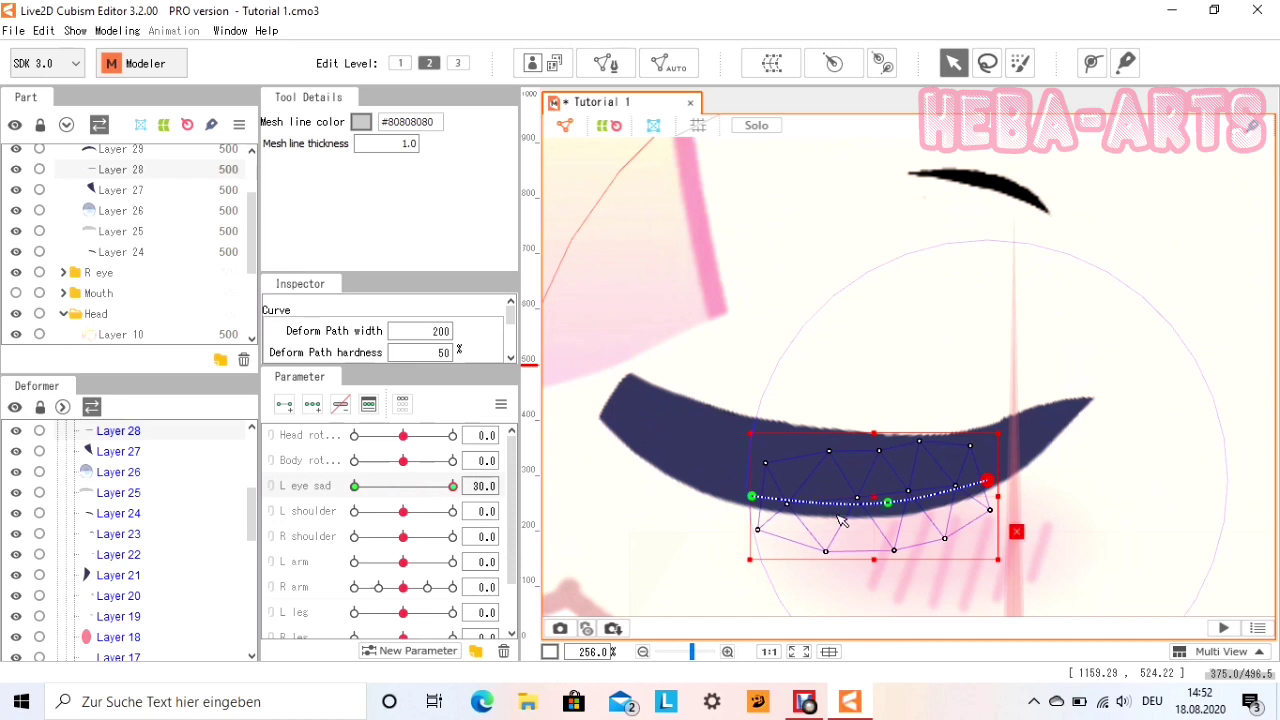
pyautogui.click(760, 498)
pyautogui.moveTo(756, 503); pyautogui.dragTo(810, 502)
pyautogui.moveTo(453, 490); pyautogui.dragTo(511, 523)
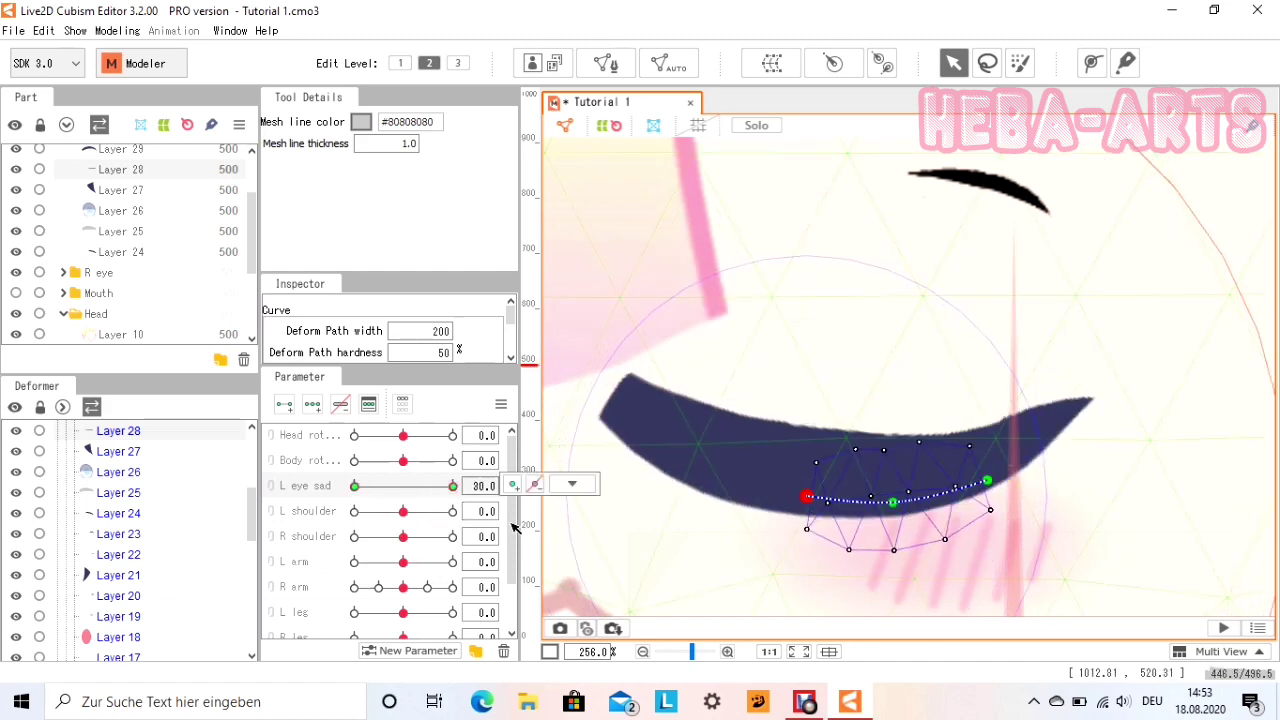
# Examine the finished left-eye blink on the whole face by sweeping "L eye sad" between open and closed.
pyautogui.click(1150, 444)
pyautogui.scroll(-5, 1150, 447)
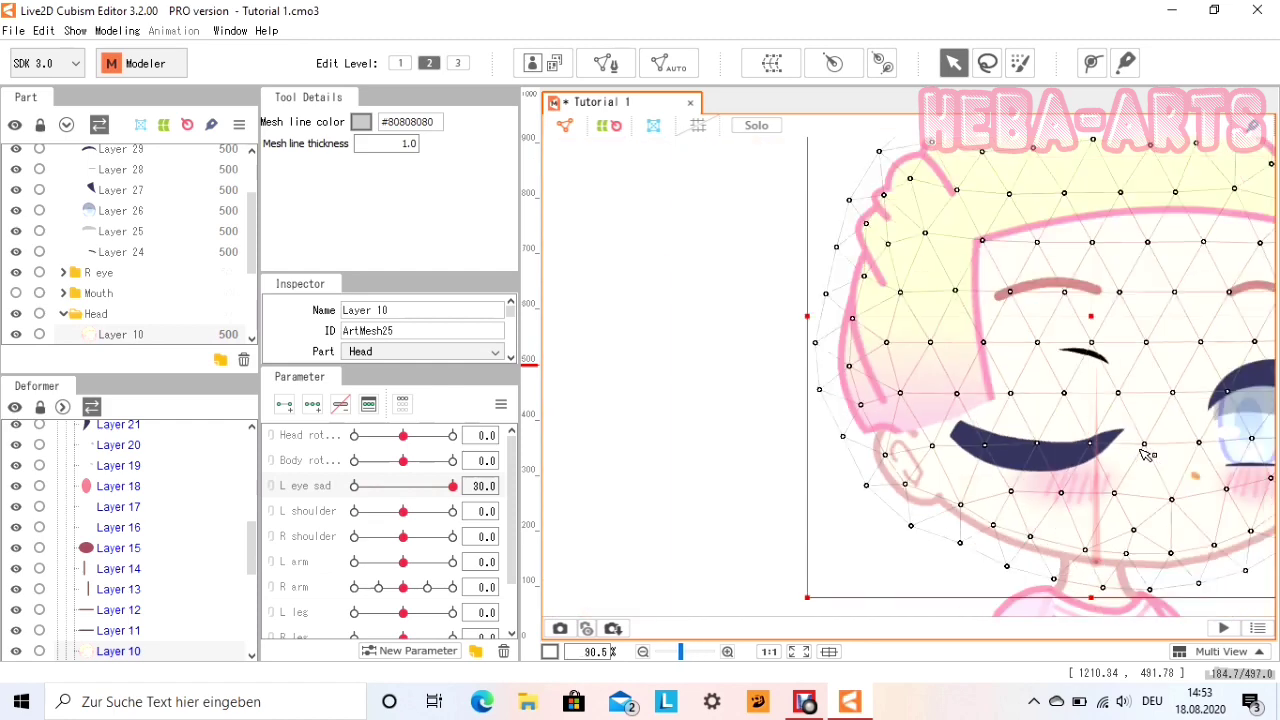
pyautogui.moveTo(1018, 456); pyautogui.dragTo(887, 451)
pyautogui.click(1175, 499)
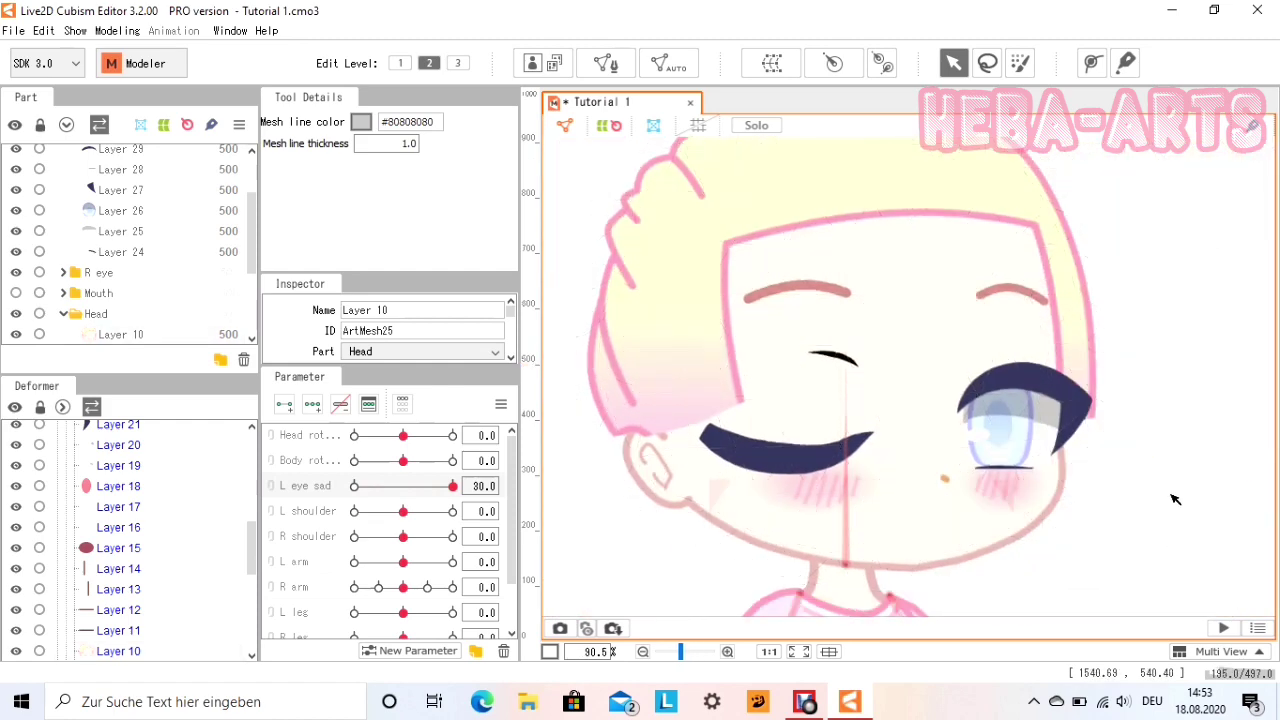
pyautogui.moveTo(450, 492); pyautogui.dragTo(543, 537)
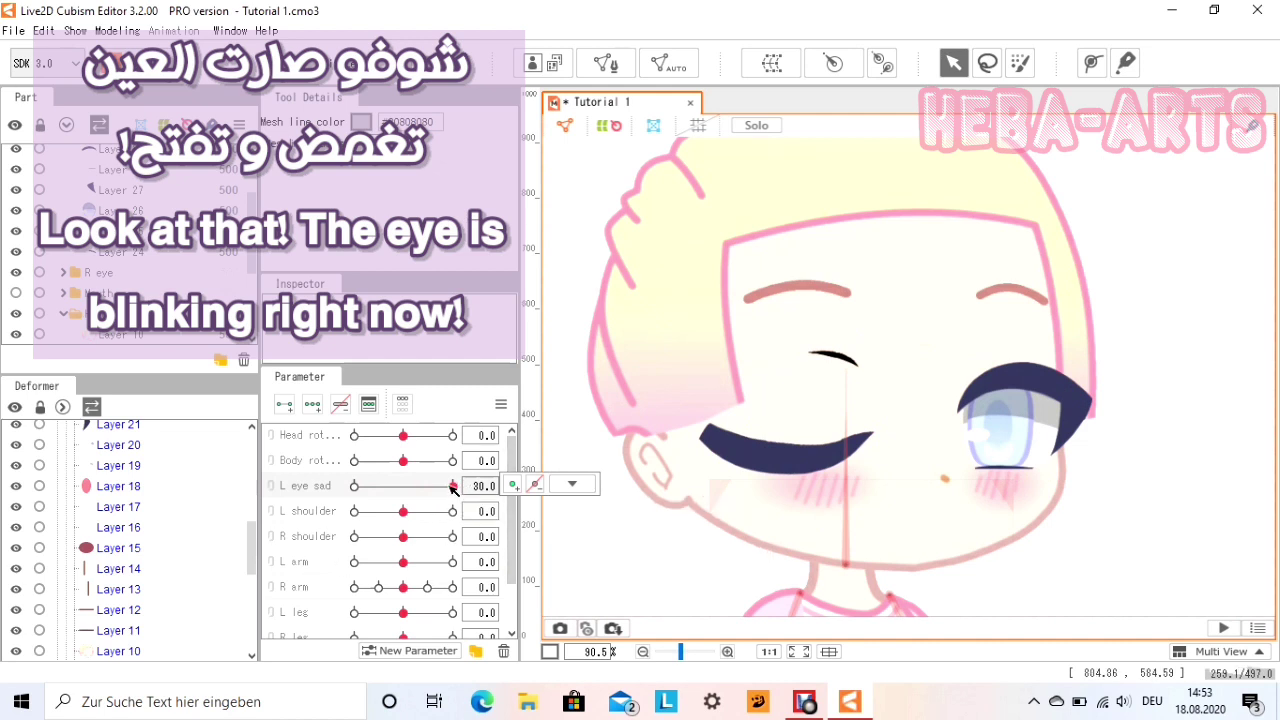
pyautogui.moveTo(453, 486); pyautogui.dragTo(481, 536)
# Open the mesh of the right eye's upper lash (Layer 23) for manual editing and erase its existing mesh.
pyautogui.moveTo(977, 483); pyautogui.dragTo(829, 517)
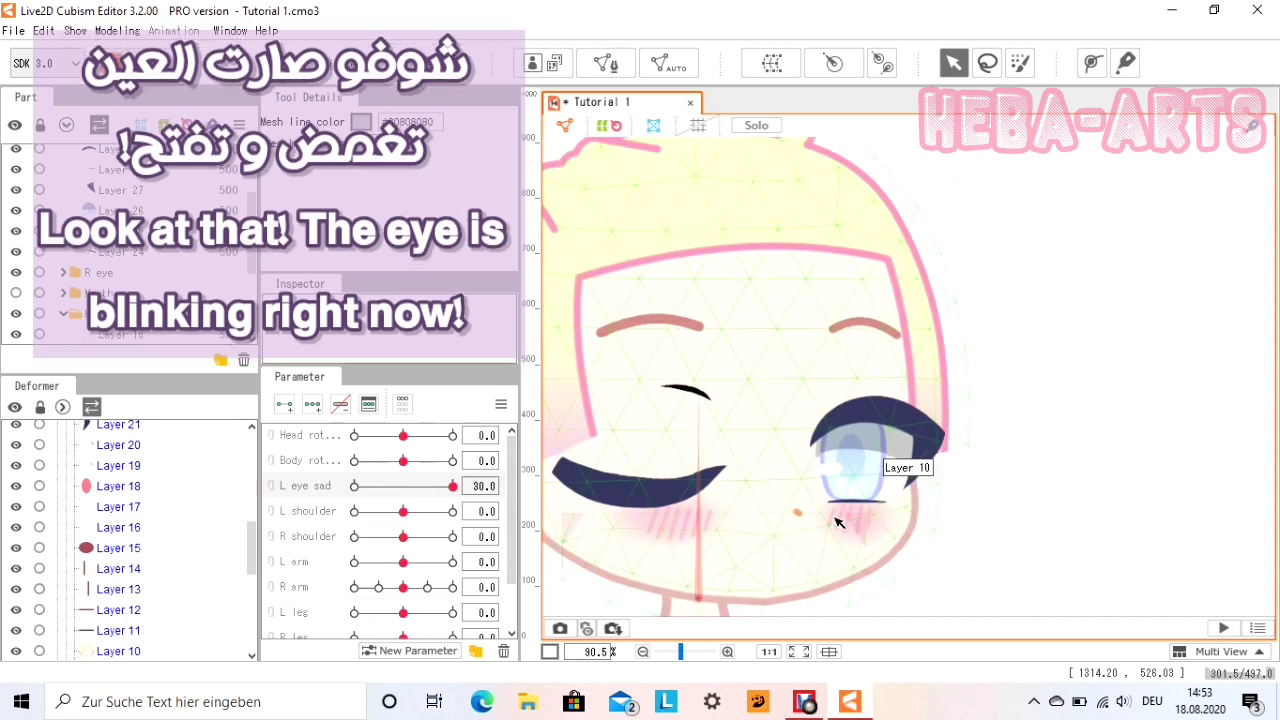
pyautogui.scroll(4, 838, 522)
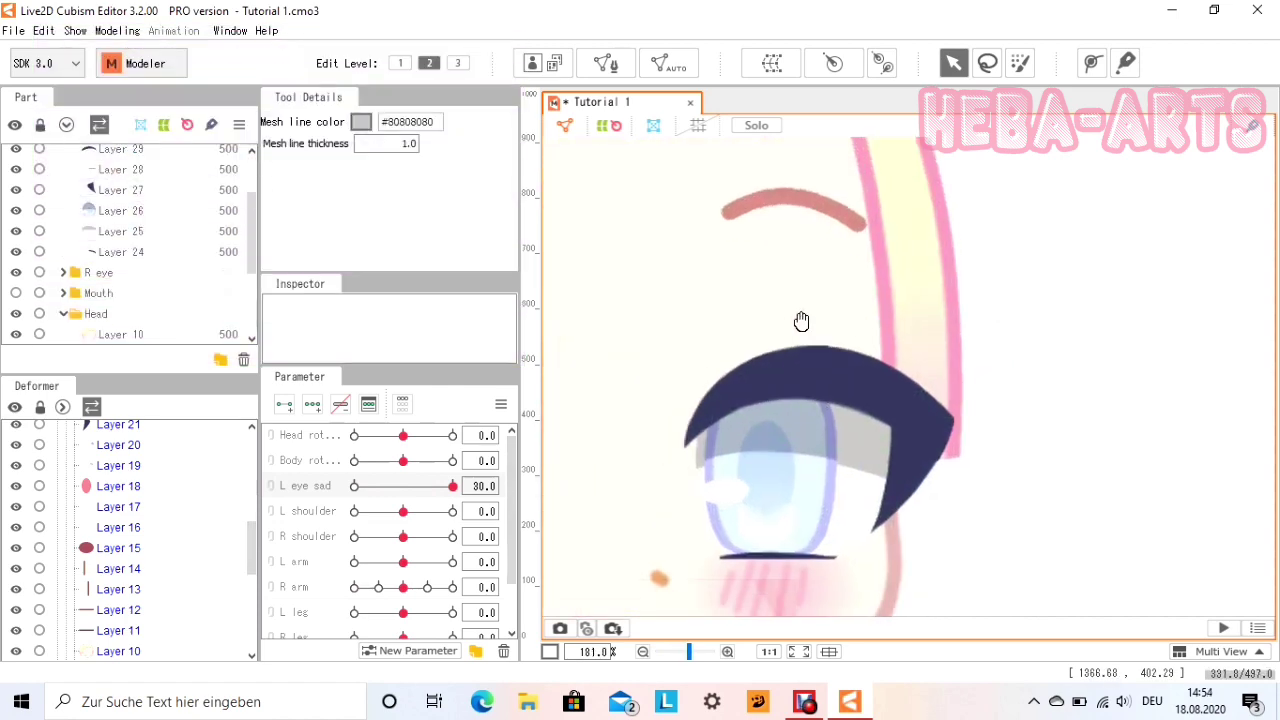
pyautogui.moveTo(802, 321); pyautogui.dragTo(800, 323)
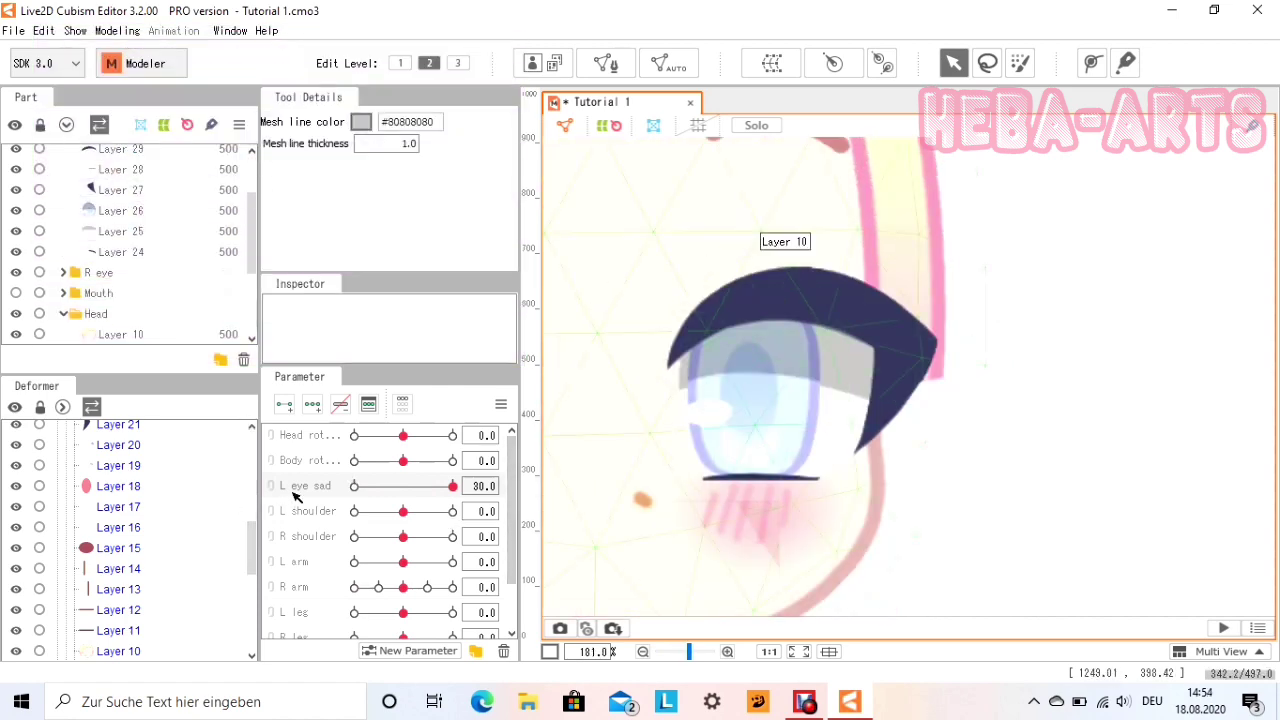
pyautogui.scroll(4, 749, 309)
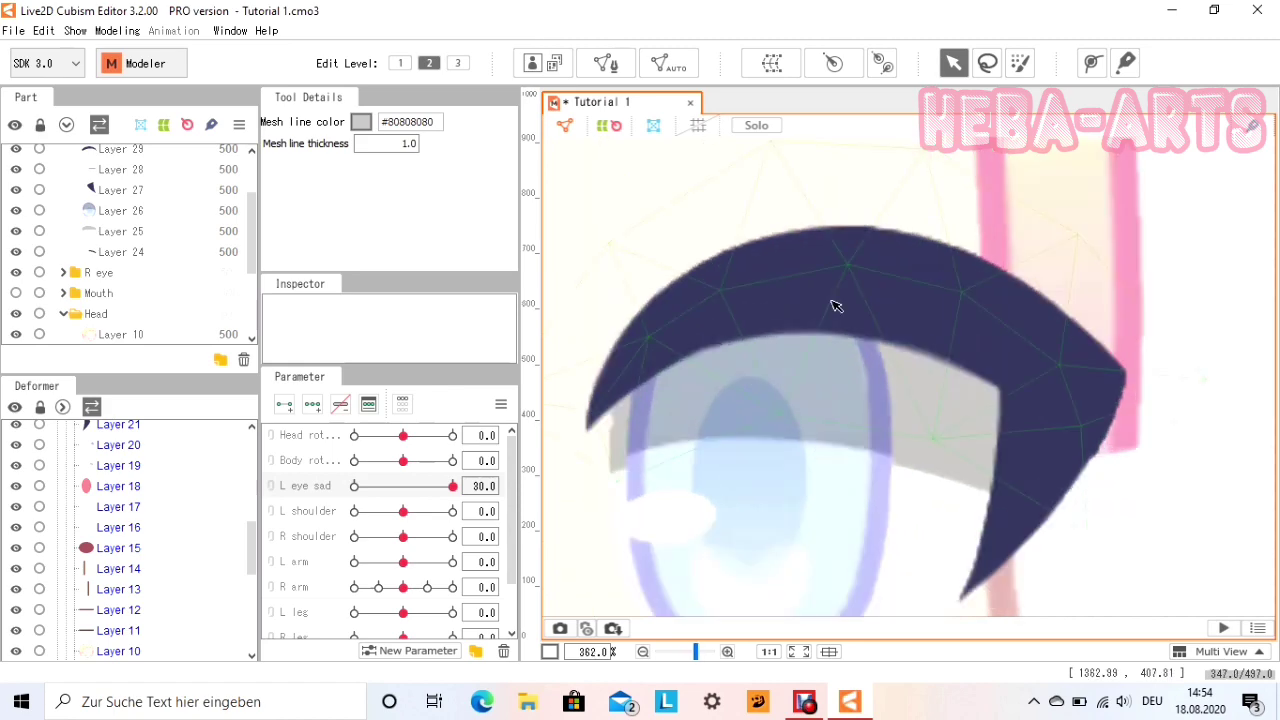
pyautogui.click(837, 306)
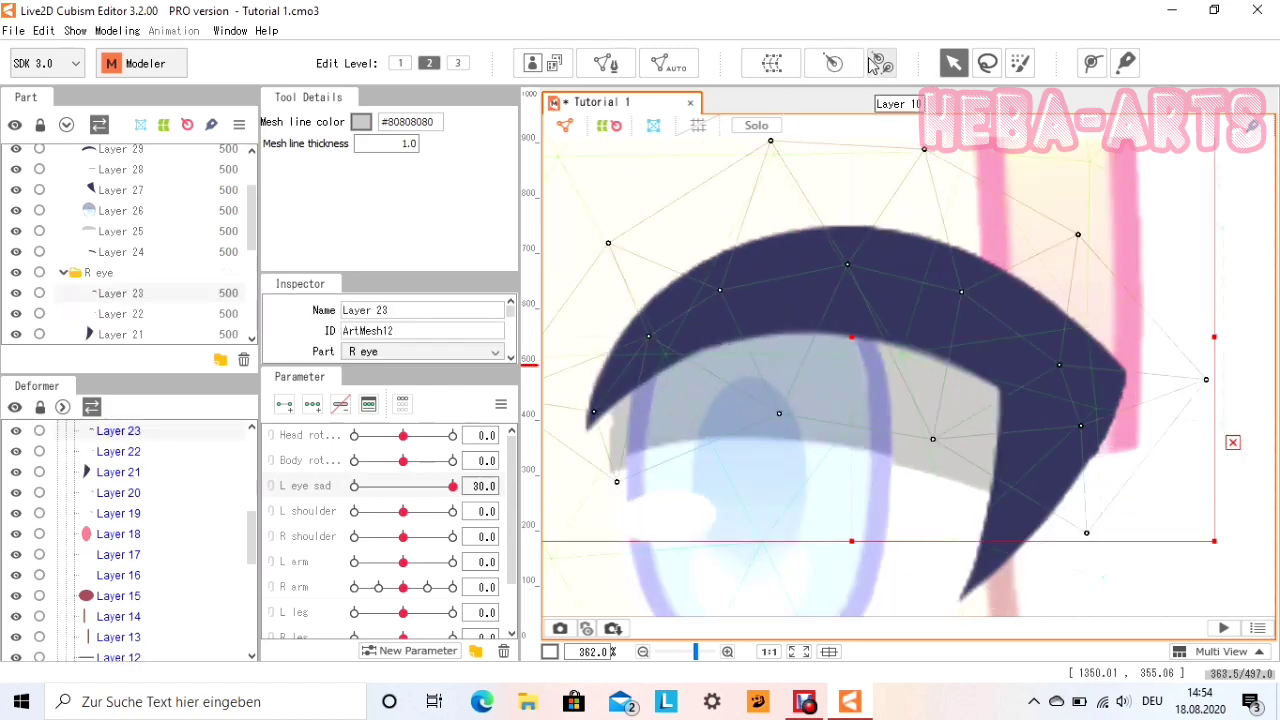
pyautogui.click(606, 63)
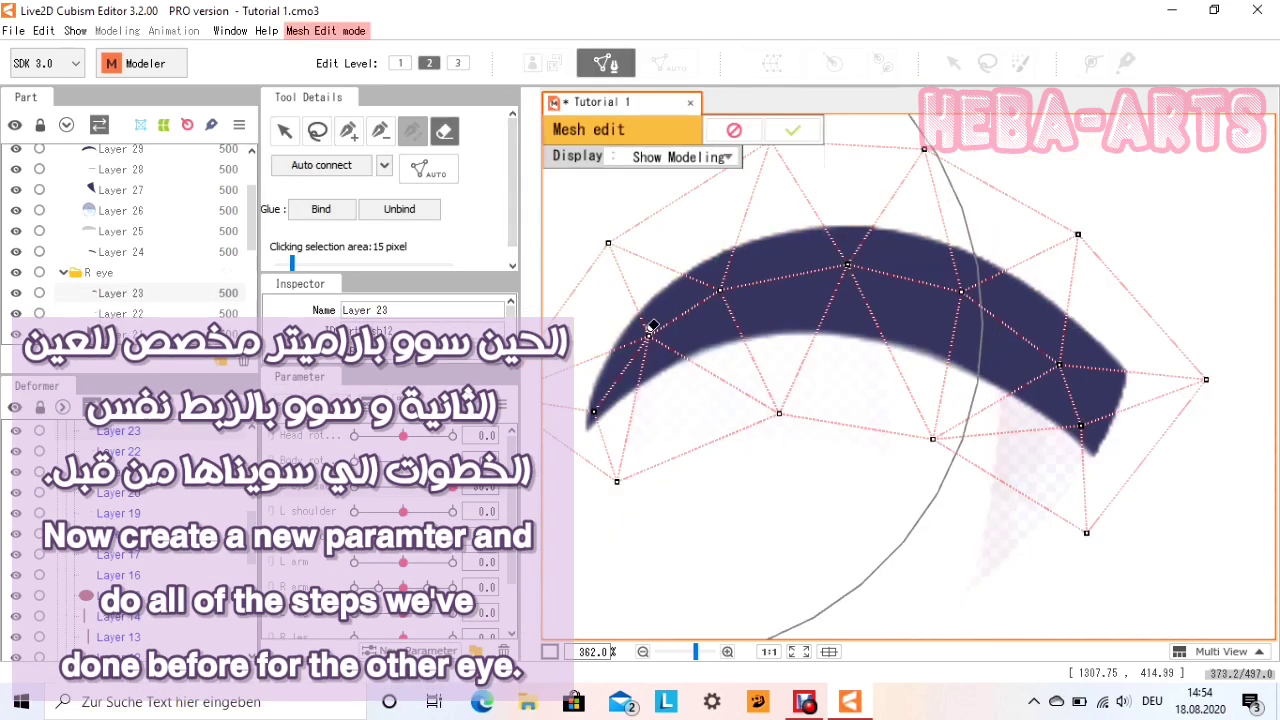
pyautogui.moveTo(650, 326); pyautogui.dragTo(1058, 392)
# Place closely spaced mesh vertices along the lower edge of Layer 23's lash, from the outer end to the inner tip.
pyautogui.click(348, 131)
pyautogui.click(1094, 465)
pyautogui.click(1070, 450)
pyautogui.click(1042, 430)
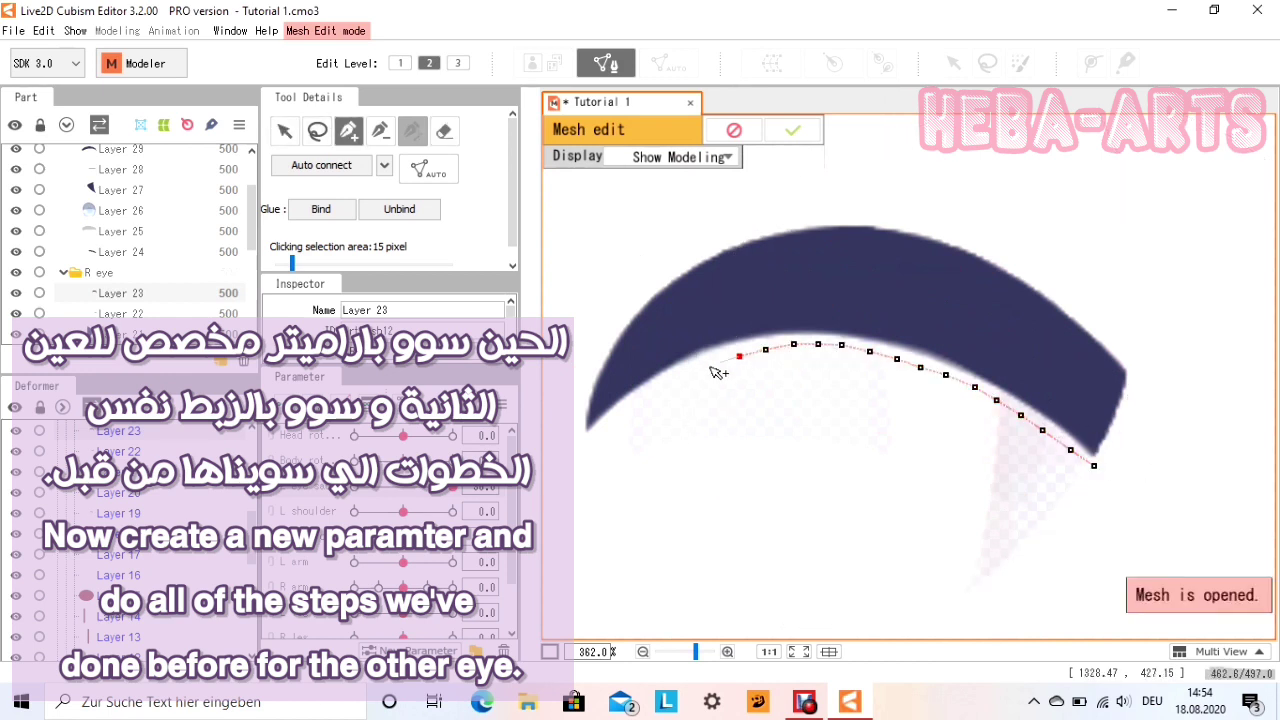
pyautogui.click(709, 366)
pyautogui.click(681, 377)
pyautogui.click(656, 386)
pyautogui.click(632, 403)
pyautogui.click(588, 443)
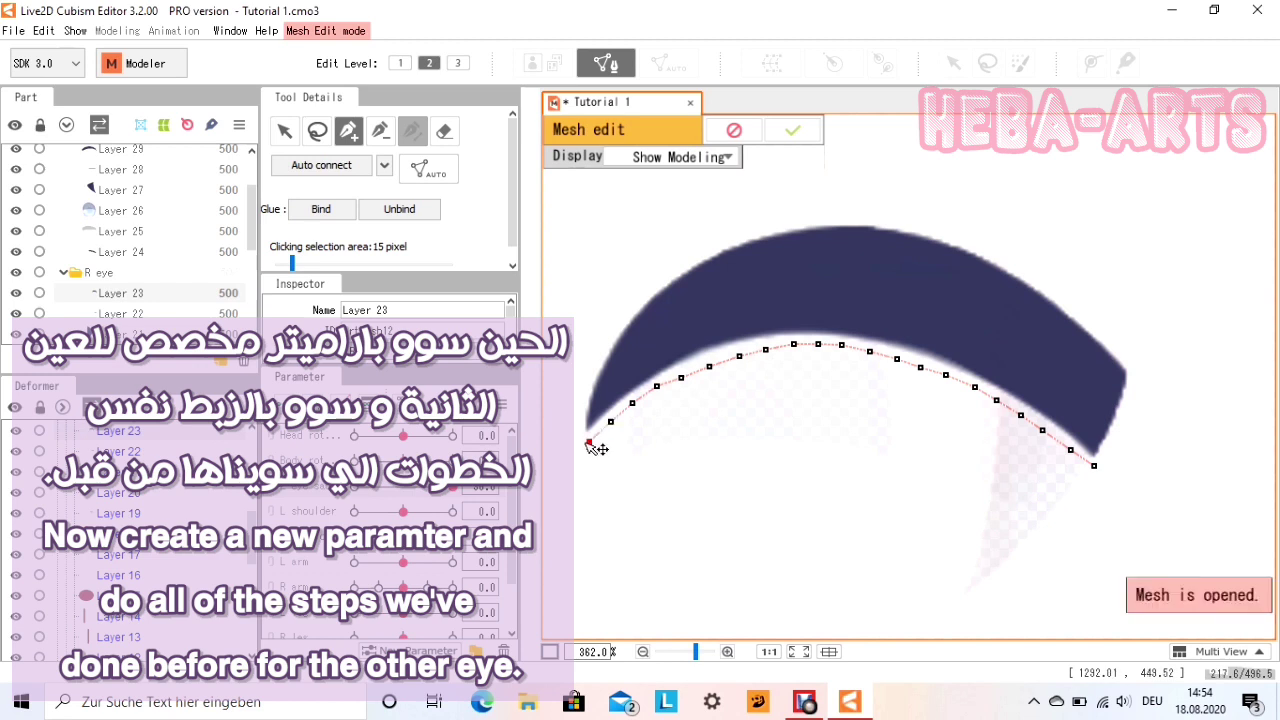
# Close the mesh outline around the inner tip, upper edge and outer end, and add a first vertex row just inside the lower edge.
pyautogui.click(576, 431)
pyautogui.click(573, 406)
pyautogui.click(584, 379)
pyautogui.click(594, 357)
pyautogui.click(601, 338)
pyautogui.click(617, 315)
pyautogui.click(633, 291)
pyautogui.click(650, 273)
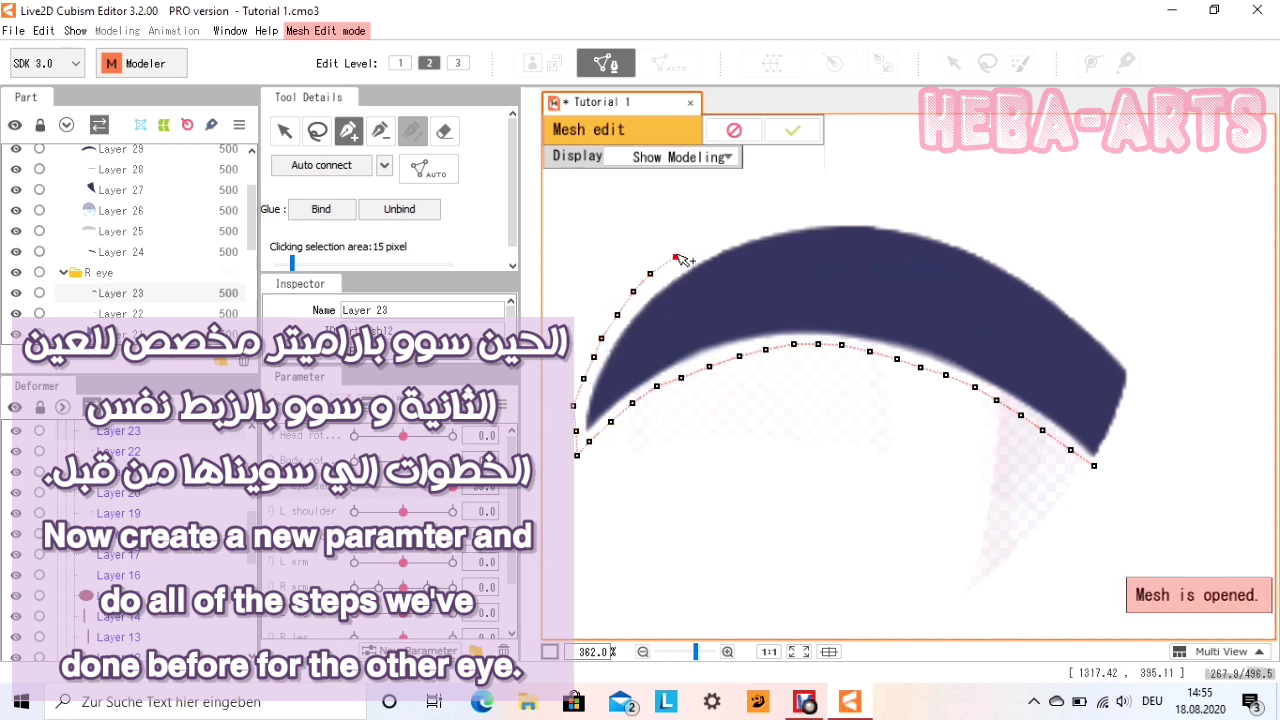
pyautogui.moveTo(763, 248)
pyautogui.mouseDown()
pyautogui.moveTo(892, 217)
pyautogui.moveTo(974, 240)
pyautogui.moveTo(1106, 319)
pyautogui.moveTo(1148, 354)
pyautogui.moveTo(1150, 400)
pyautogui.moveTo(1120, 465)
pyautogui.moveTo(1093, 473)
pyautogui.moveTo(1067, 422)
pyautogui.moveTo(992, 370)
pyautogui.moveTo(858, 327)
pyautogui.moveTo(690, 342)
pyautogui.moveTo(625, 385)
pyautogui.moveTo(609, 422)
pyautogui.mouseUp()
pyautogui.click(1095, 468)
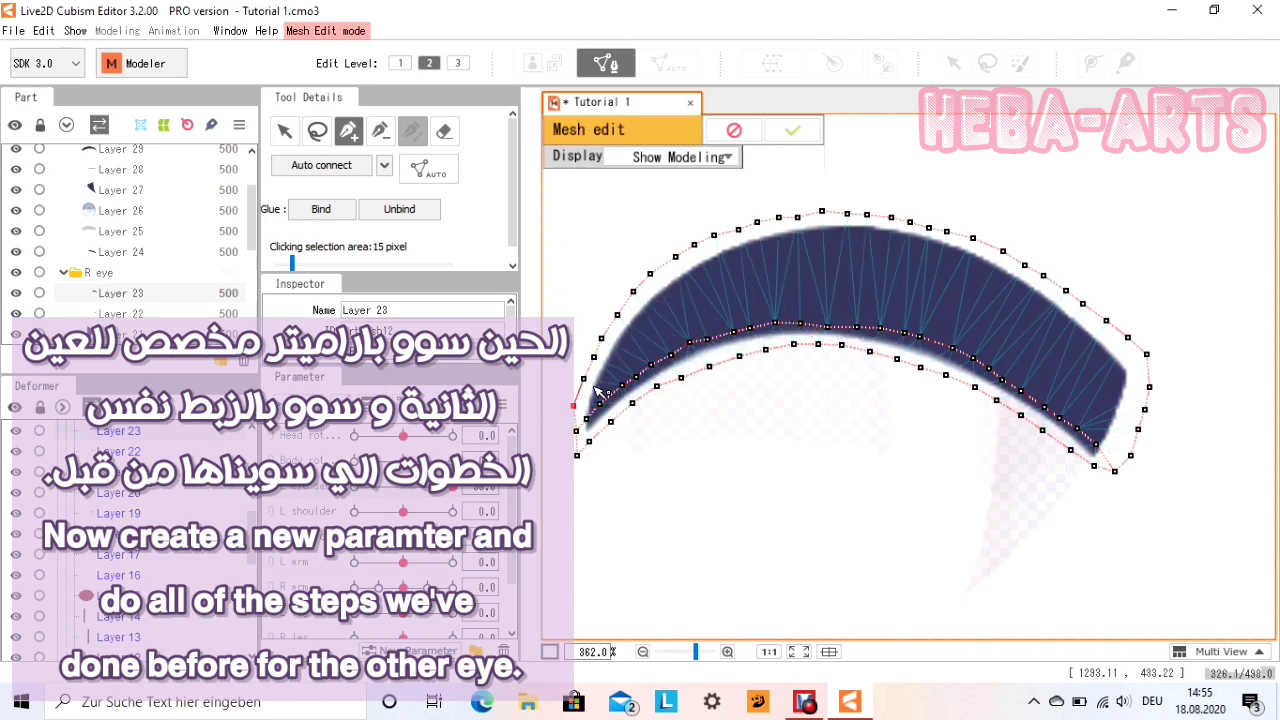
# Fill the lash with further inner rows of mesh vertices, then auto-connect them and apply the mesh edit.
pyautogui.moveTo(603, 393)
pyautogui.mouseDown()
pyautogui.moveTo(727, 315)
pyautogui.moveTo(828, 300)
pyautogui.moveTo(983, 339)
pyautogui.moveTo(1083, 399)
pyautogui.moveTo(1123, 431)
pyautogui.moveTo(1112, 433)
pyautogui.moveTo(1131, 457)
pyautogui.moveTo(1136, 427)
pyautogui.moveTo(1088, 382)
pyautogui.moveTo(883, 291)
pyautogui.moveTo(765, 281)
pyautogui.moveTo(607, 341)
pyautogui.moveTo(634, 291)
pyautogui.moveTo(833, 260)
pyautogui.moveTo(1027, 317)
pyautogui.moveTo(1149, 388)
pyautogui.moveTo(1148, 366)
pyautogui.moveTo(978, 263)
pyautogui.moveTo(838, 240)
pyautogui.moveTo(738, 252)
pyautogui.mouseUp()
pyautogui.click(1149, 373)
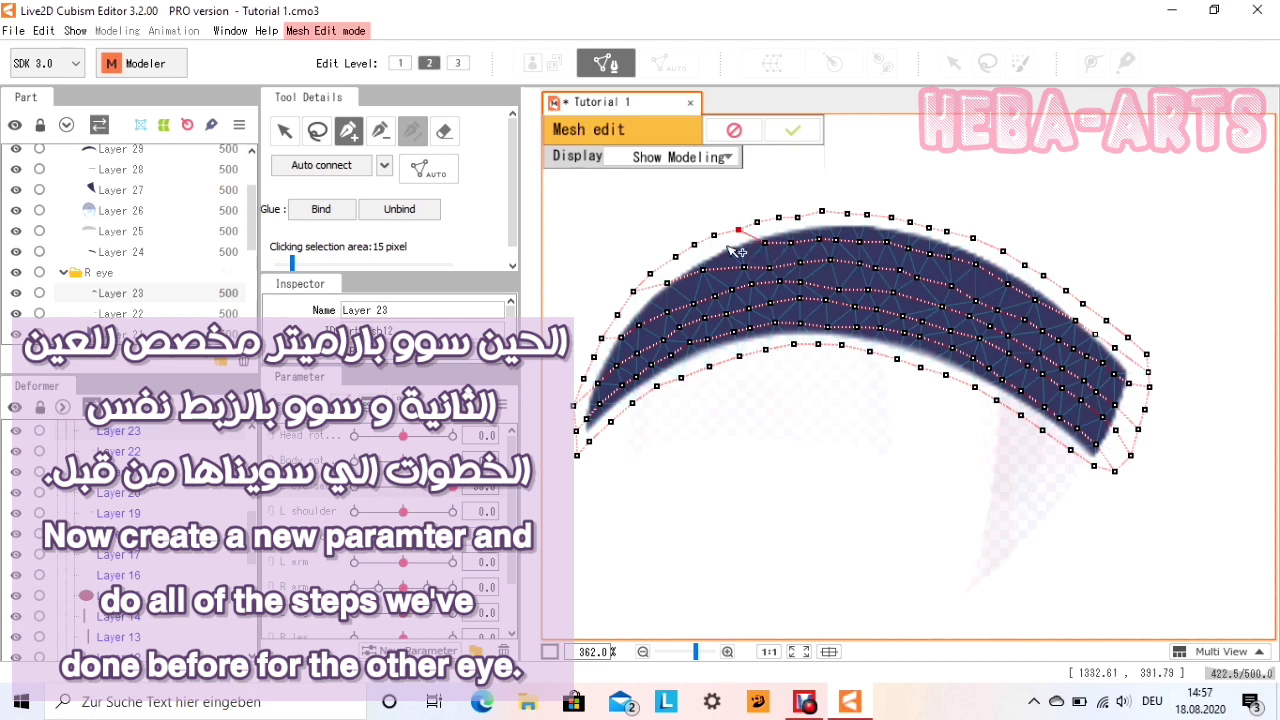
pyautogui.click(44, 31)
pyautogui.click(63, 53)
pyautogui.click(733, 247)
pyautogui.click(709, 250)
pyautogui.click(677, 256)
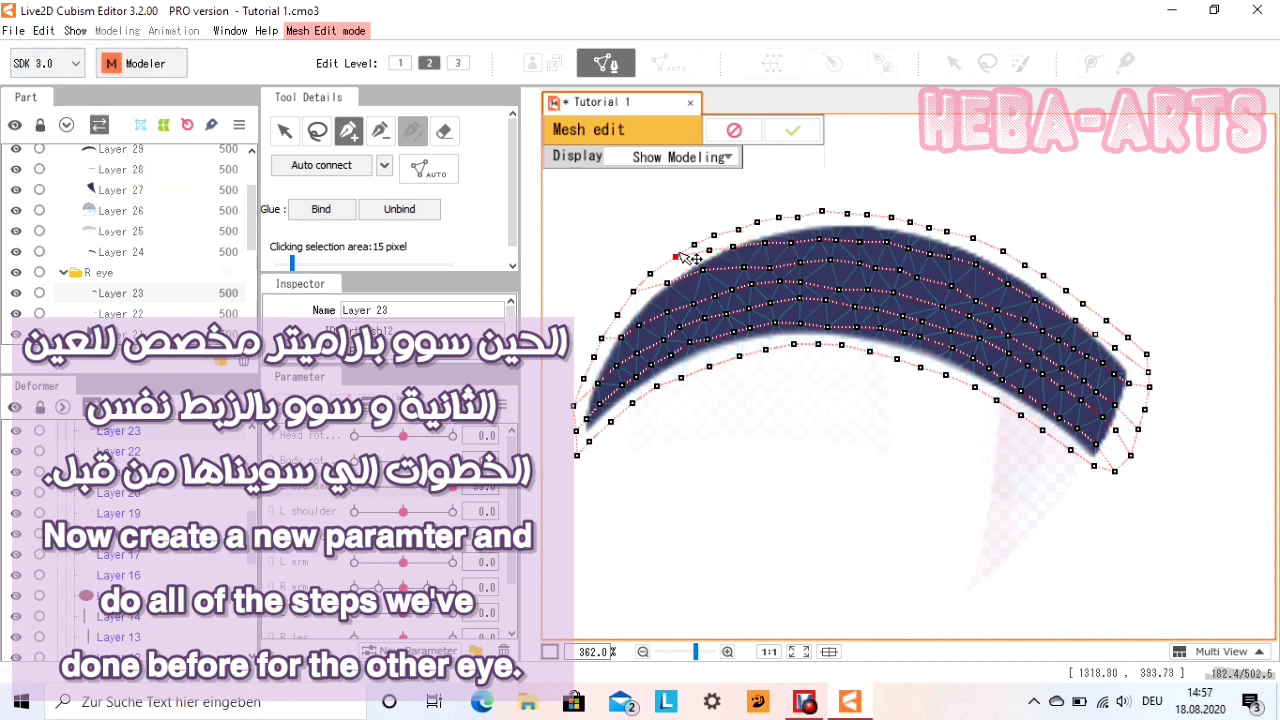
pyautogui.click(321, 165)
pyautogui.click(792, 131)
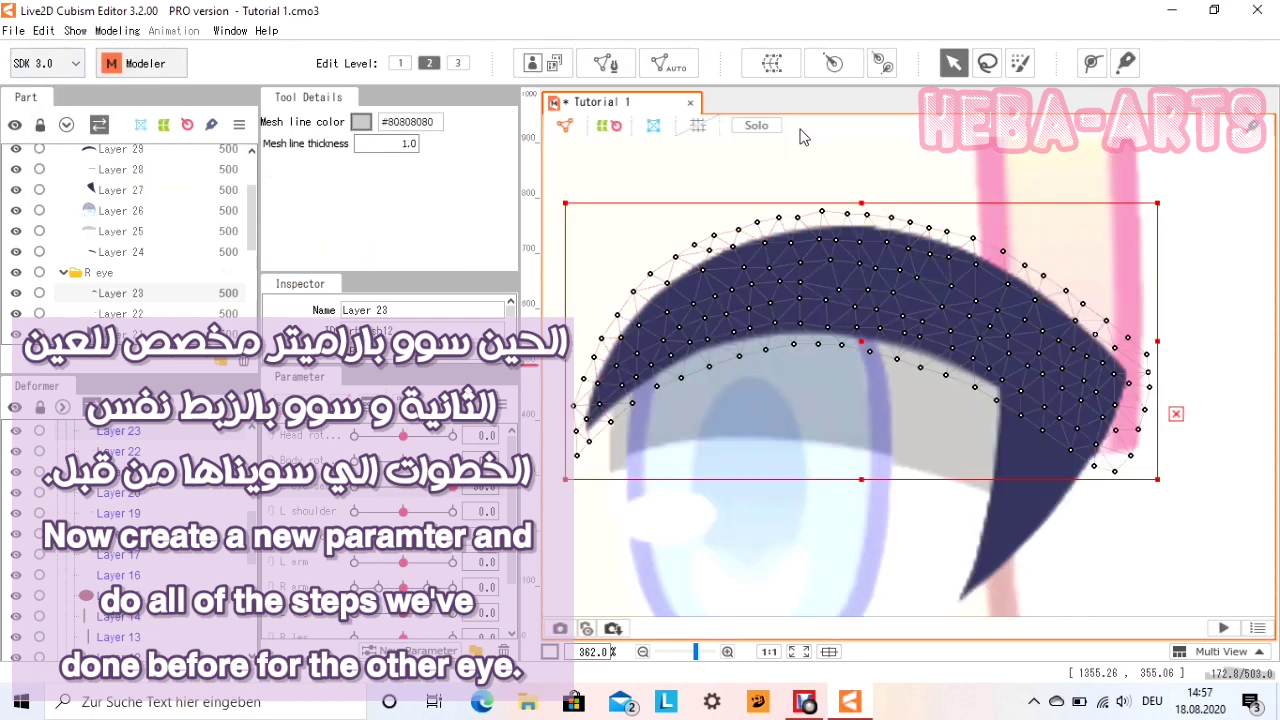
# Start a deform path on Layer 23 with one point beyond the lash's inner tip and another on its inner curve.
pyautogui.click(1091, 63)
pyautogui.click(565, 474)
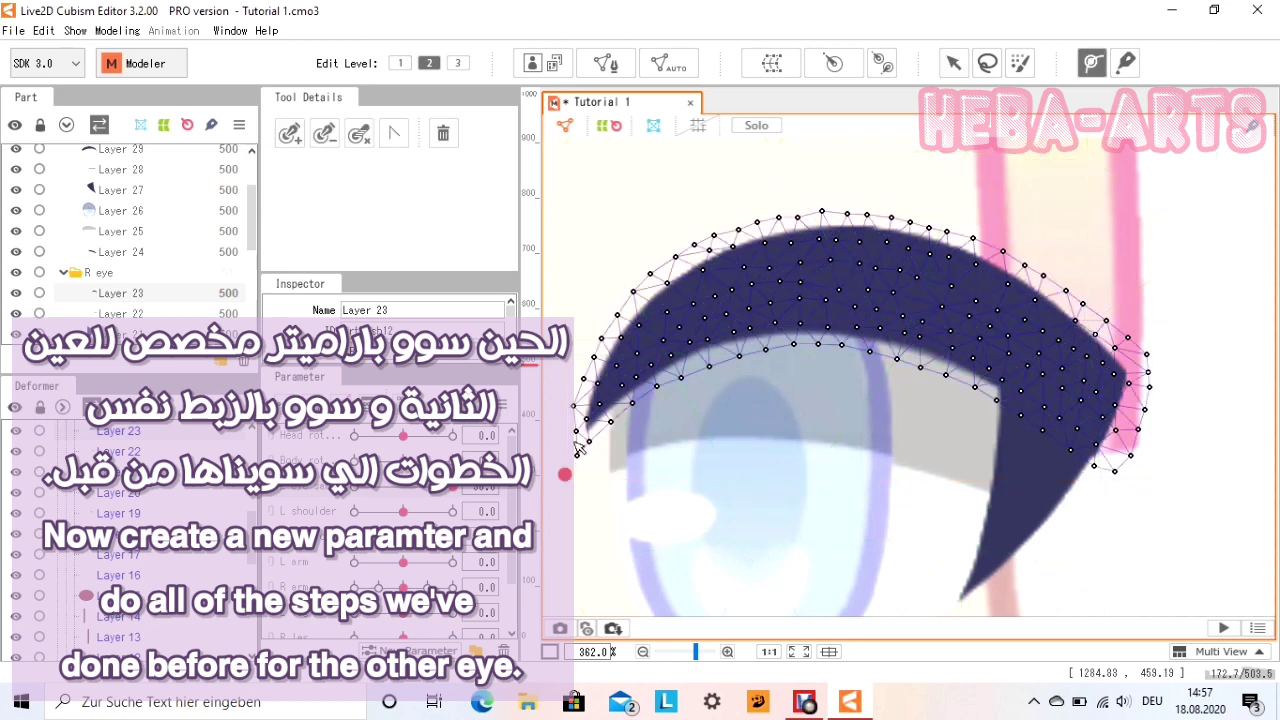
pyautogui.click(666, 328)
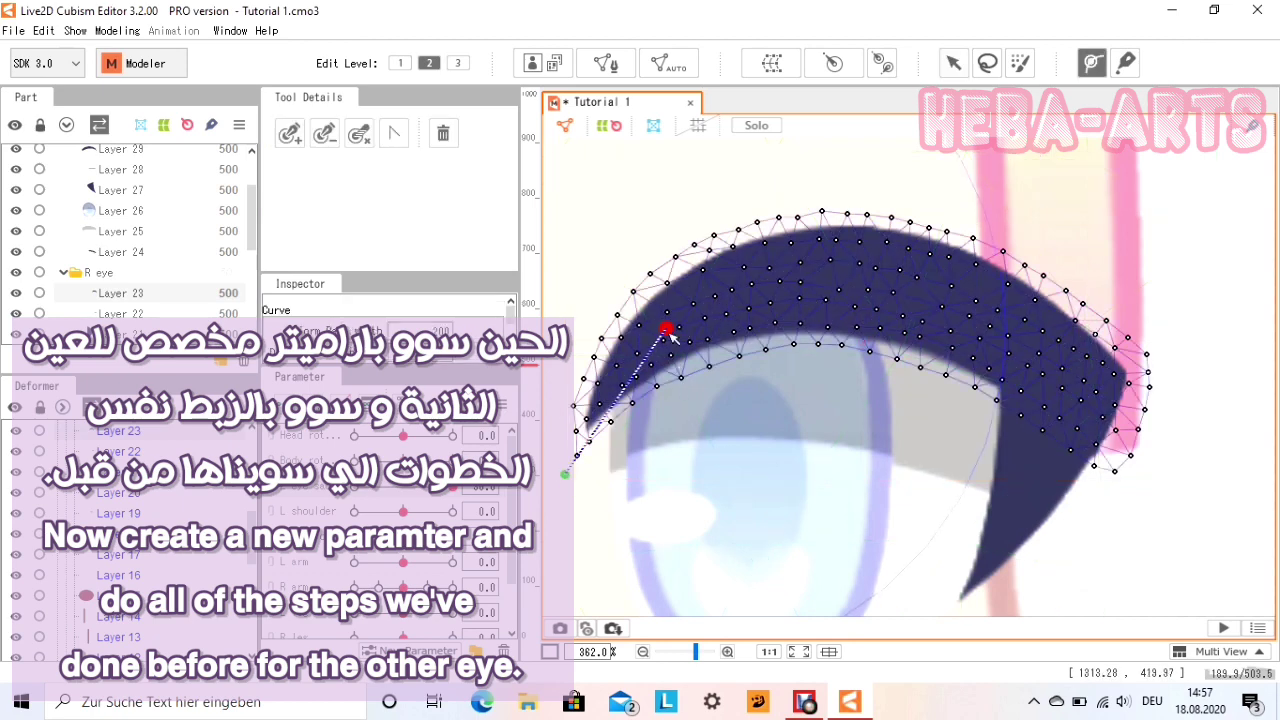
pyautogui.moveTo(666, 329); pyautogui.dragTo(630, 357)
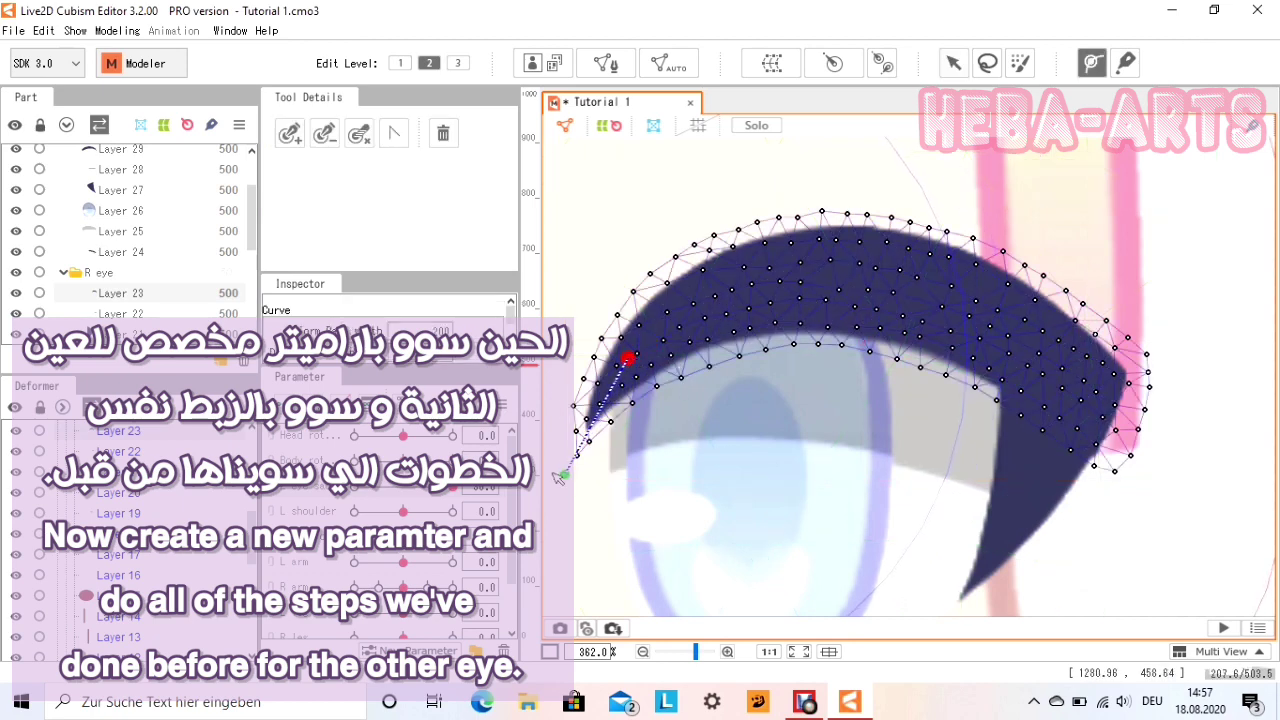
pyautogui.moveTo(563, 475); pyautogui.dragTo(572, 453)
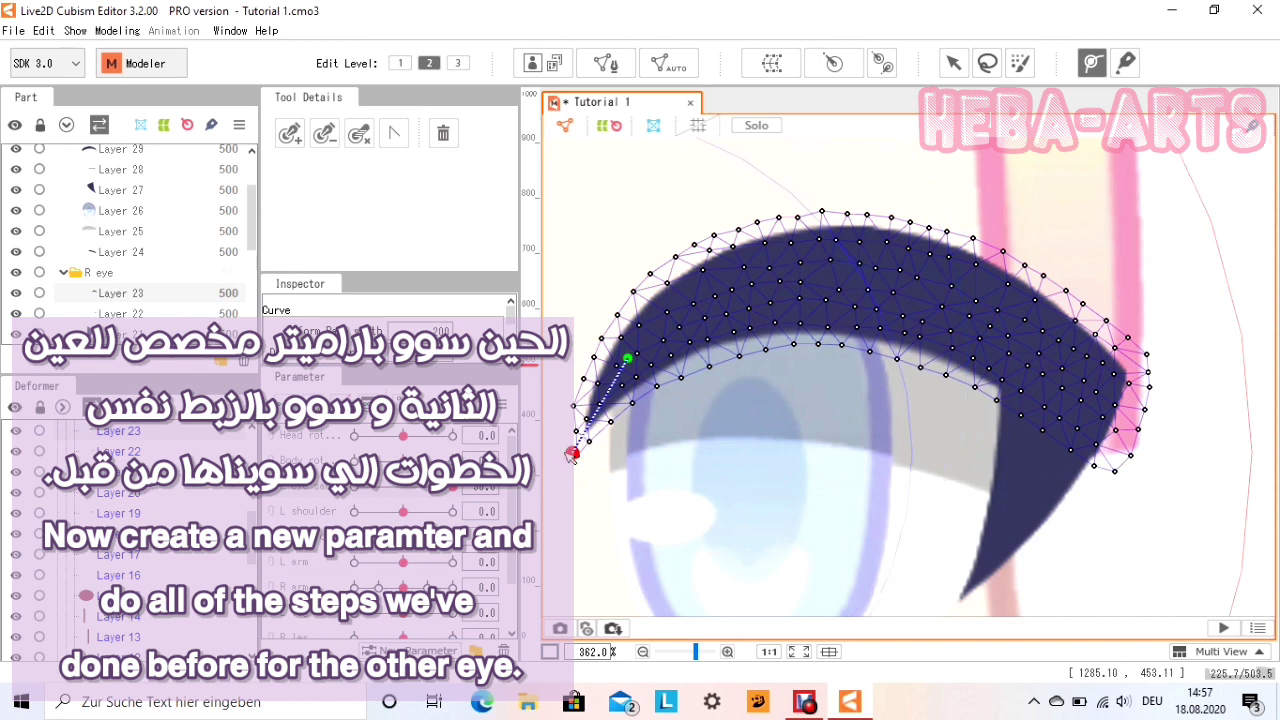
pyautogui.click(760, 286)
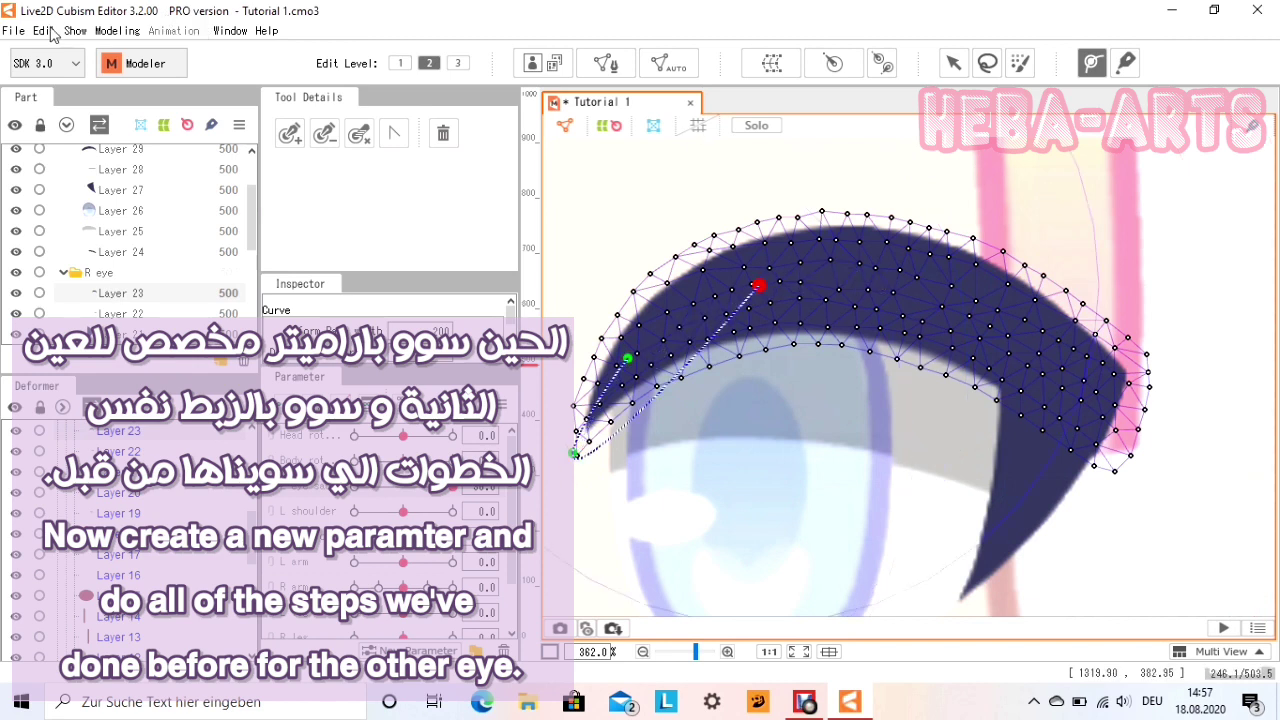
pyautogui.click(45, 31)
pyautogui.click(62, 48)
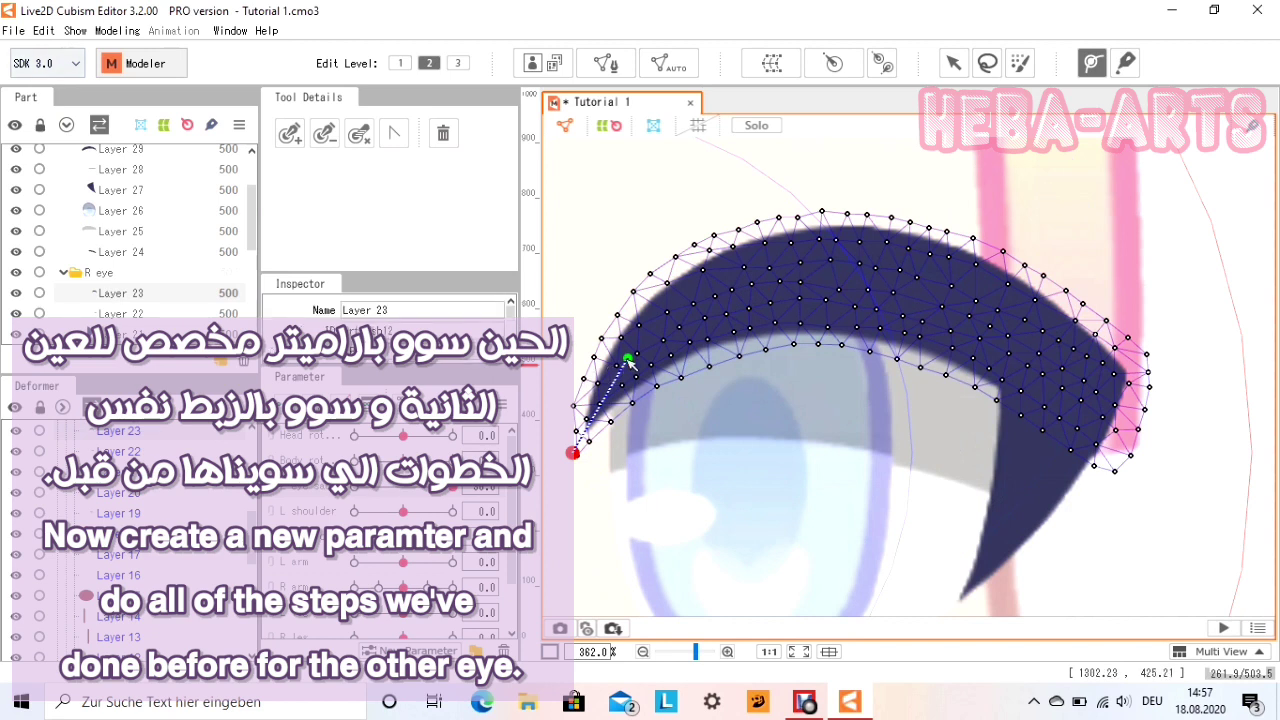
# Extend Layer 23's deform path from its inner curve along the middle of the lash to beyond the outer end.
pyautogui.click(762, 281)
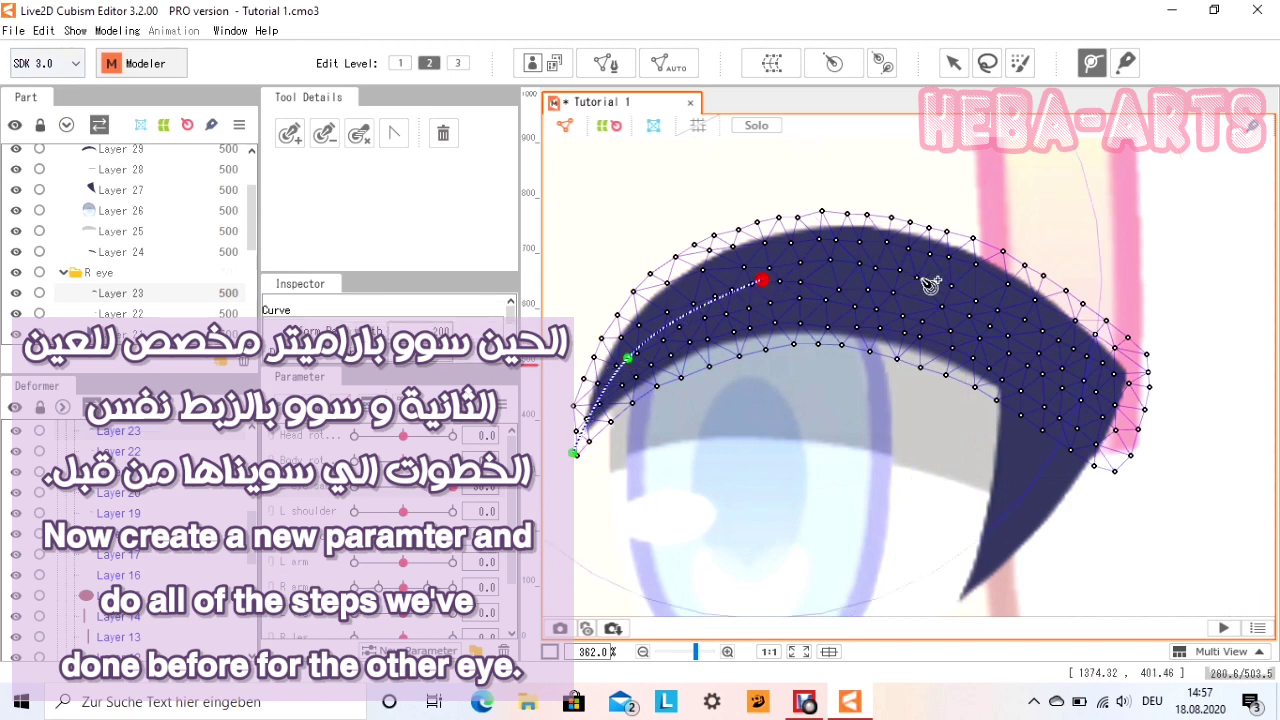
pyautogui.click(933, 289)
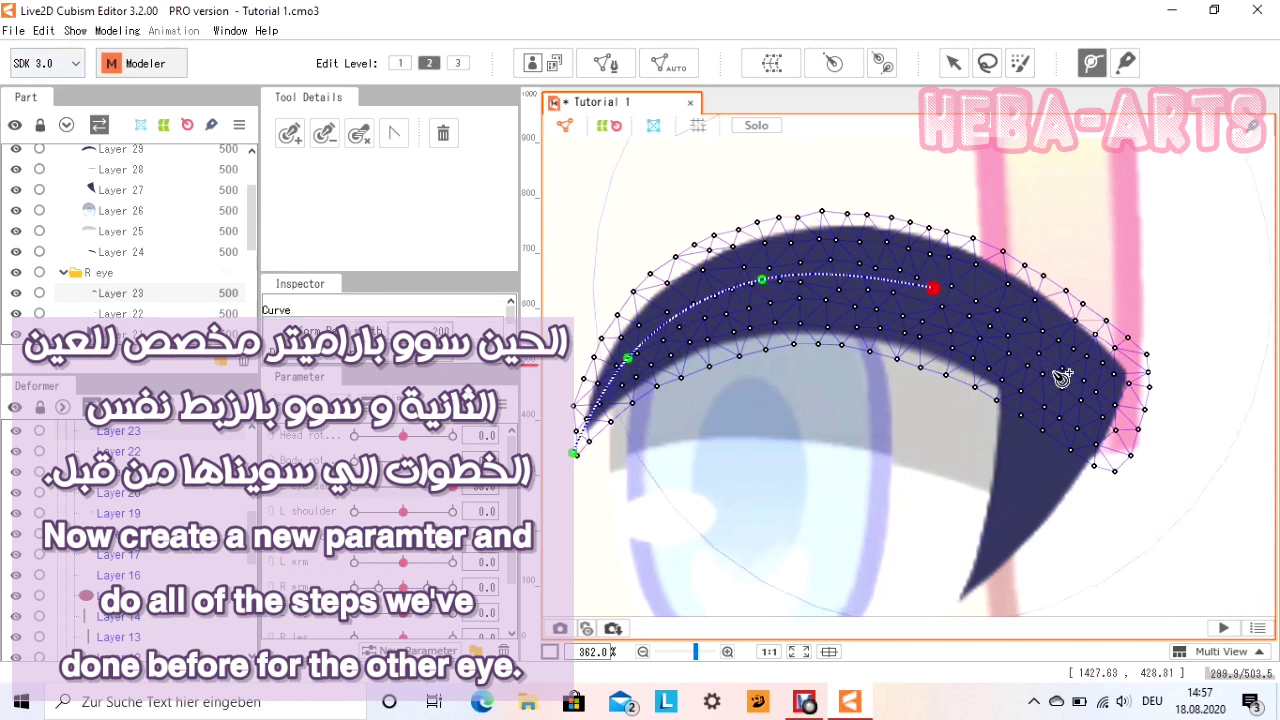
pyautogui.click(1086, 382)
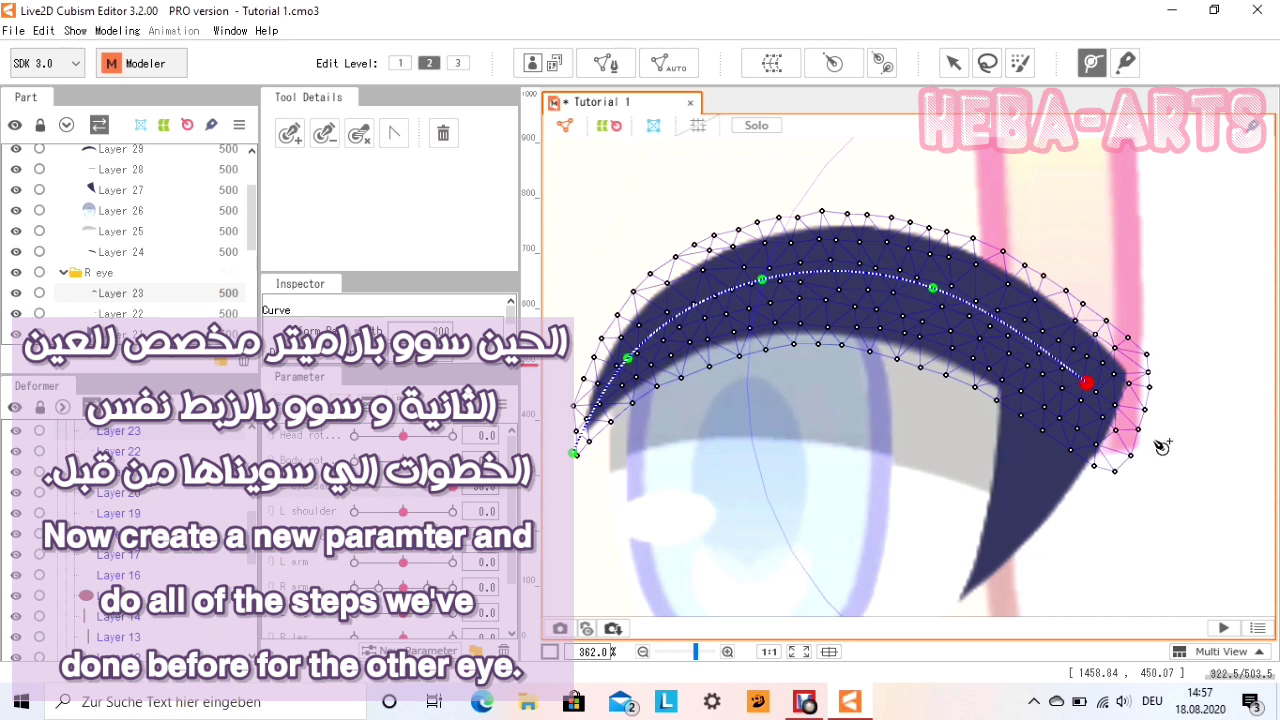
pyautogui.click(1157, 444)
pyautogui.click(950, 64)
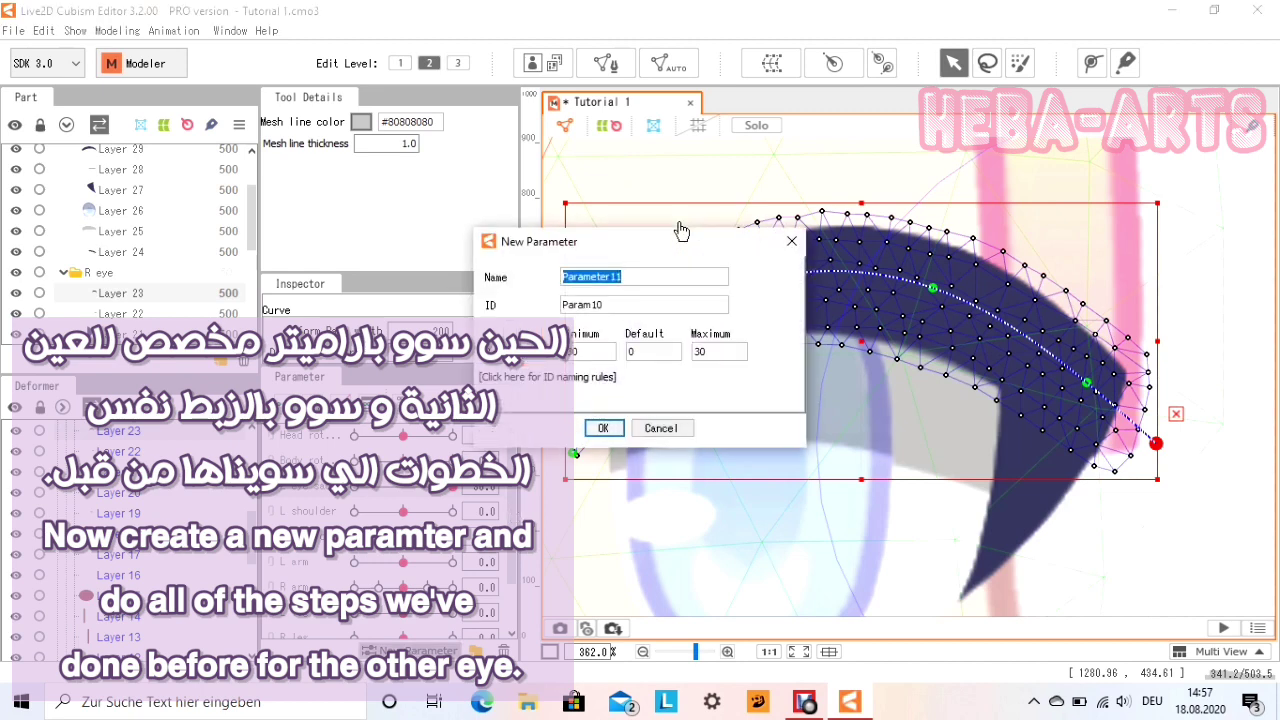
# Create a parameter "R eye sad" ranging from 0 to 30 and add two keys to it for Layer 23.
pyautogui.write('R eye sad')
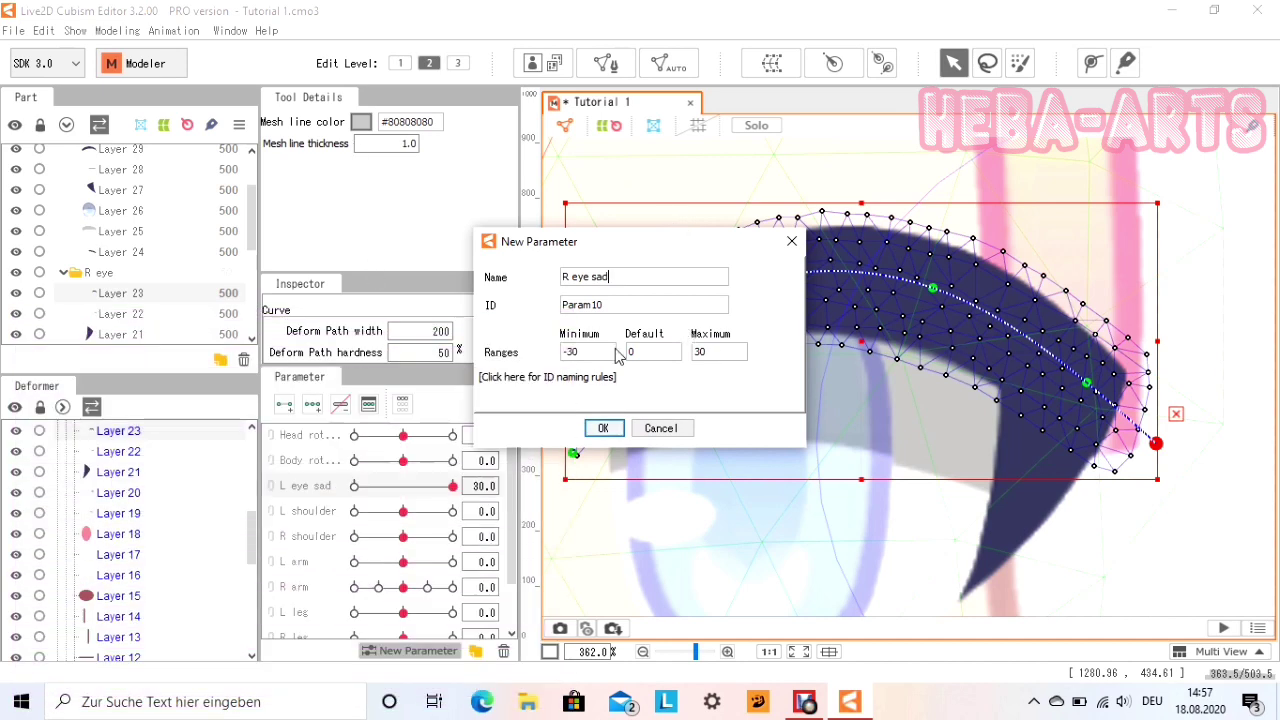
pyautogui.moveTo(581, 364); pyautogui.dragTo(548, 362)
pyautogui.click(607, 428)
pyautogui.scroll(-2, 677, 457)
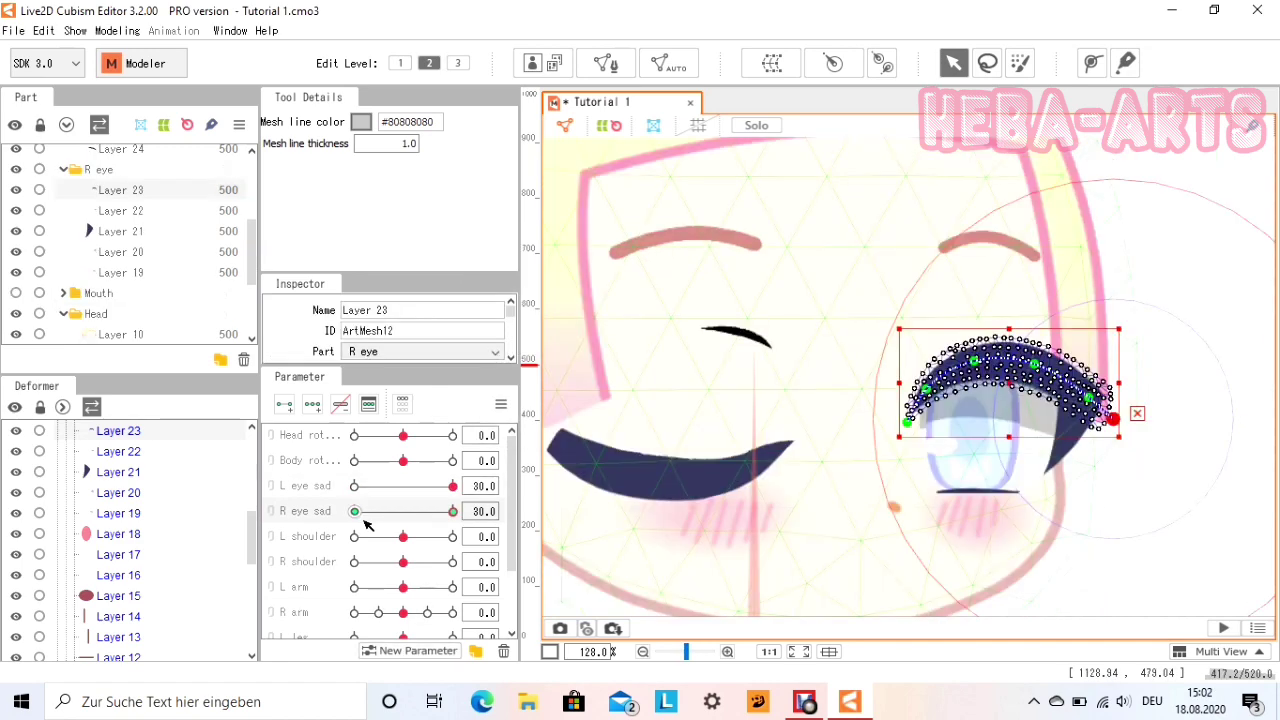
# At "R eye sad" 30, lower Layer 23 over the eye and pull its inner path end toward the nose.
pyautogui.scroll(4, 923, 391)
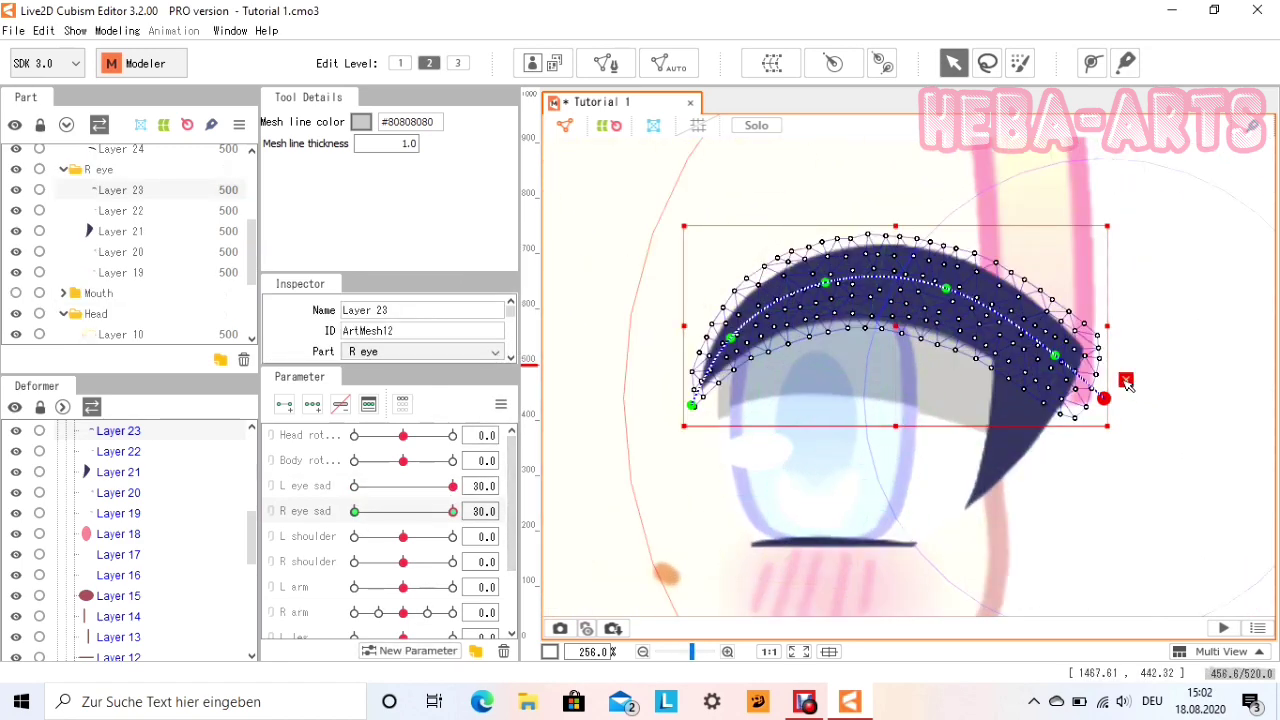
pyautogui.scroll(-1, 978, 371)
pyautogui.moveTo(978, 371); pyautogui.dragTo(967, 475)
pyautogui.moveTo(819, 520); pyautogui.dragTo(804, 451)
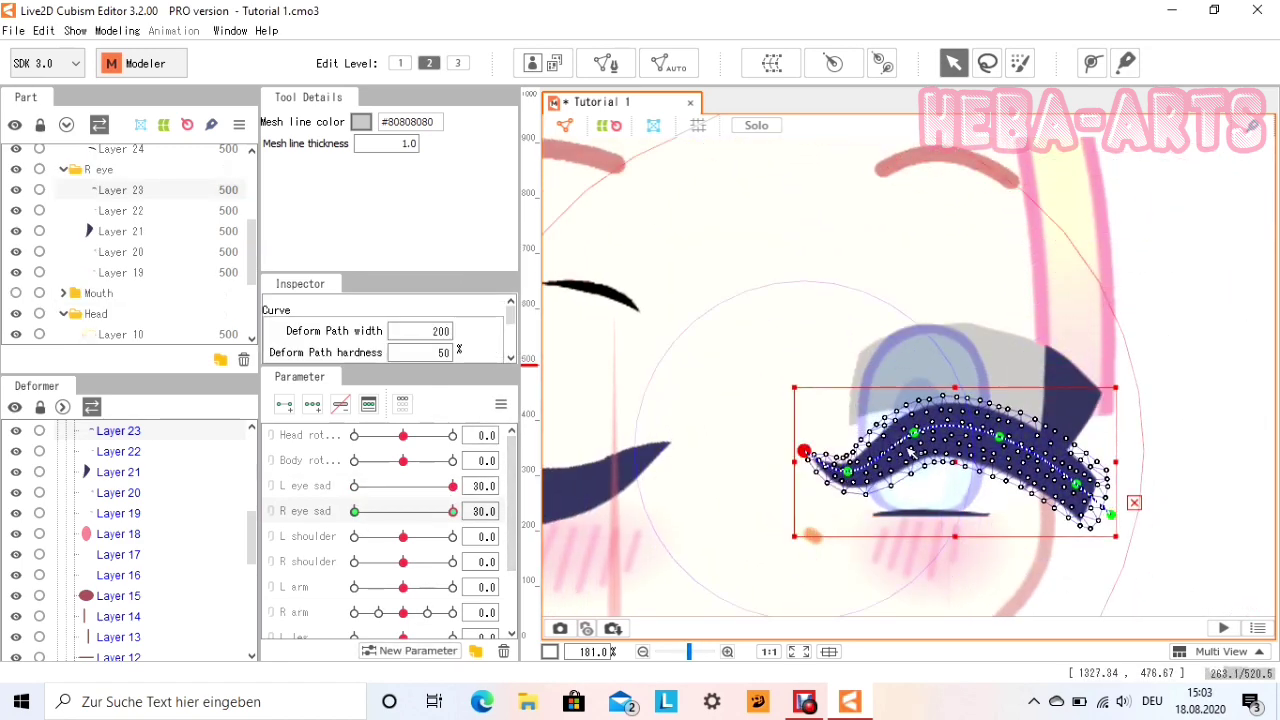
# Bend Layer 23's path into a downward-bowed closed lash with a raised outer end and test it with "R eye sad".
pyautogui.moveTo(914, 433); pyautogui.dragTo(913, 485)
pyautogui.moveTo(999, 438); pyautogui.dragTo(997, 486)
pyautogui.moveTo(1076, 483); pyautogui.dragTo(1079, 468)
pyautogui.moveTo(1111, 515); pyautogui.dragTo(1121, 443)
pyautogui.moveTo(1079, 468); pyautogui.dragTo(1074, 467)
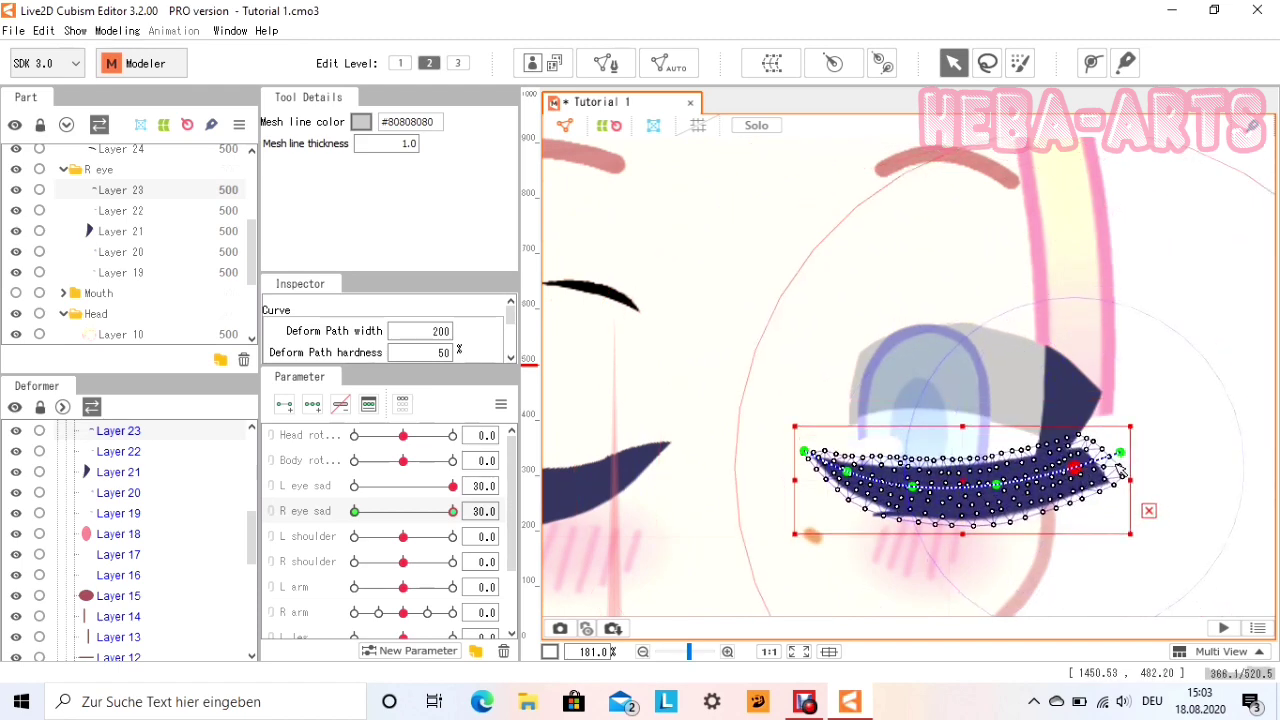
pyautogui.moveTo(997, 486); pyautogui.dragTo(995, 485)
pyautogui.click(1183, 443)
pyautogui.scroll(-1, 1180, 443)
pyautogui.scroll(2, 1113, 535)
pyautogui.moveTo(437, 516); pyautogui.dragTo(458, 512)
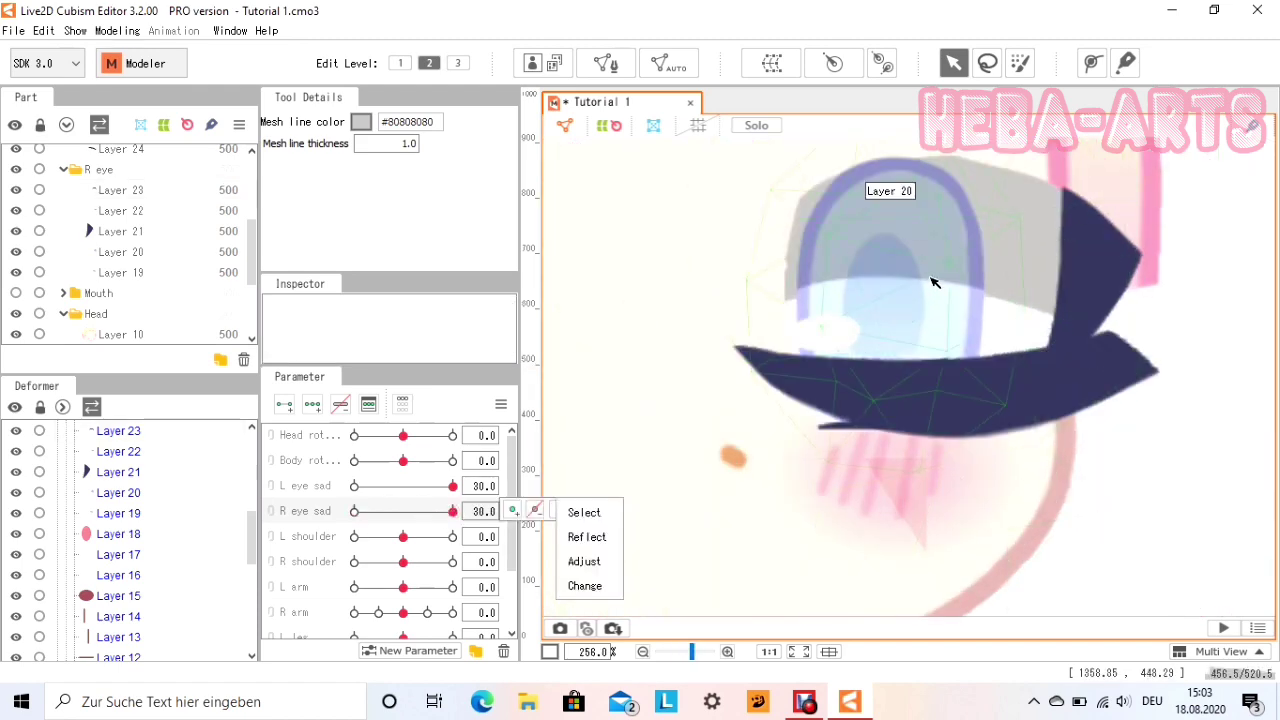
# Flatten the iris (Layer 20) vertically at "R eye sad" 30 so it hides behind the closed lash.
pyautogui.click(925, 277)
pyautogui.moveTo(856, 245); pyautogui.dragTo(847, 330)
pyautogui.moveTo(876, 184); pyautogui.dragTo(876, 443)
pyautogui.moveTo(876, 565); pyautogui.dragTo(876, 517)
# Try to flatten the outer lash wing (Layer 21) vertically into the closed lash at "R eye sad" 30.
pyautogui.click(1070, 323)
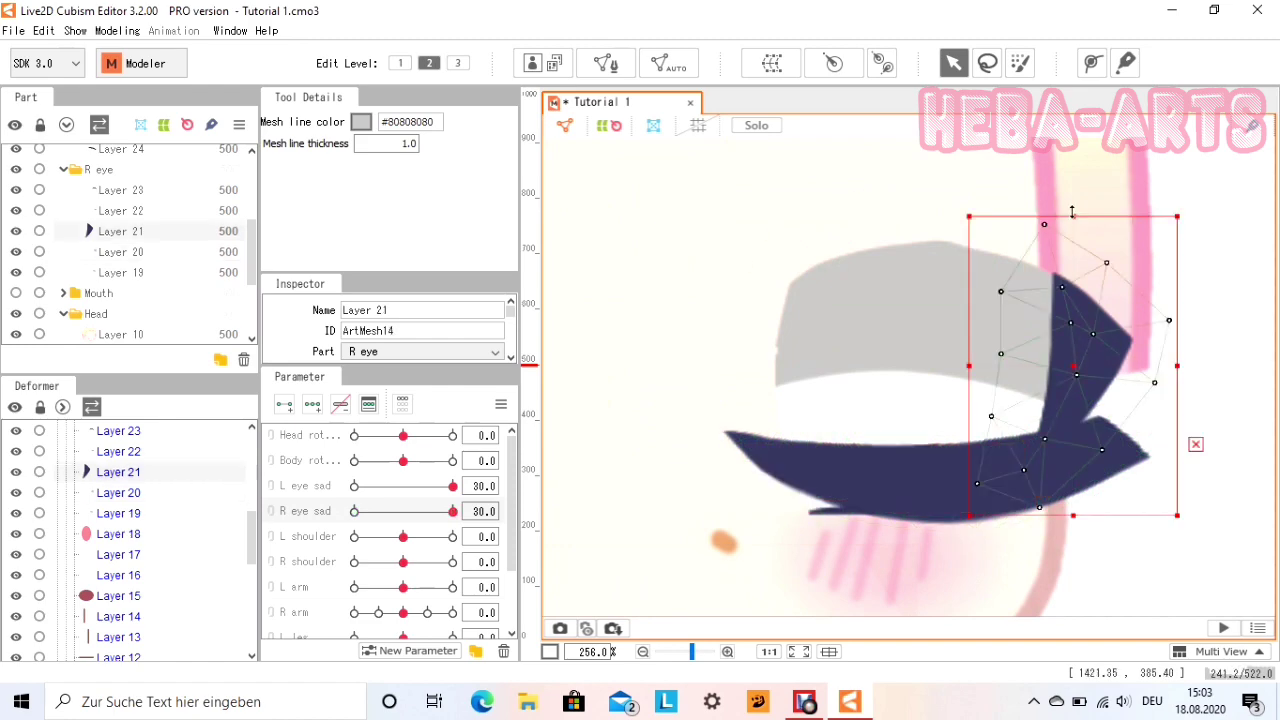
pyautogui.moveTo(1073, 217); pyautogui.dragTo(1073, 418)
pyautogui.moveTo(1074, 507); pyautogui.dragTo(1074, 492)
# Try to flatten Layer 19 behind the closed lash and test it with "R eye sad".
pyautogui.click(883, 294)
pyautogui.moveTo(925, 166); pyautogui.dragTo(925, 468)
pyautogui.moveTo(926, 575); pyautogui.dragTo(930, 491)
pyautogui.click(937, 433)
pyautogui.moveTo(453, 511); pyautogui.dragTo(308, 514)
# Undo the flattening of Layer 19.
pyautogui.hotkey('ctrl', 'z')
pyautogui.hotkey('ctrl', 'z')
pyautogui.hotkey('ctrl', 'z')
pyautogui.hotkey('ctrl', 'z')
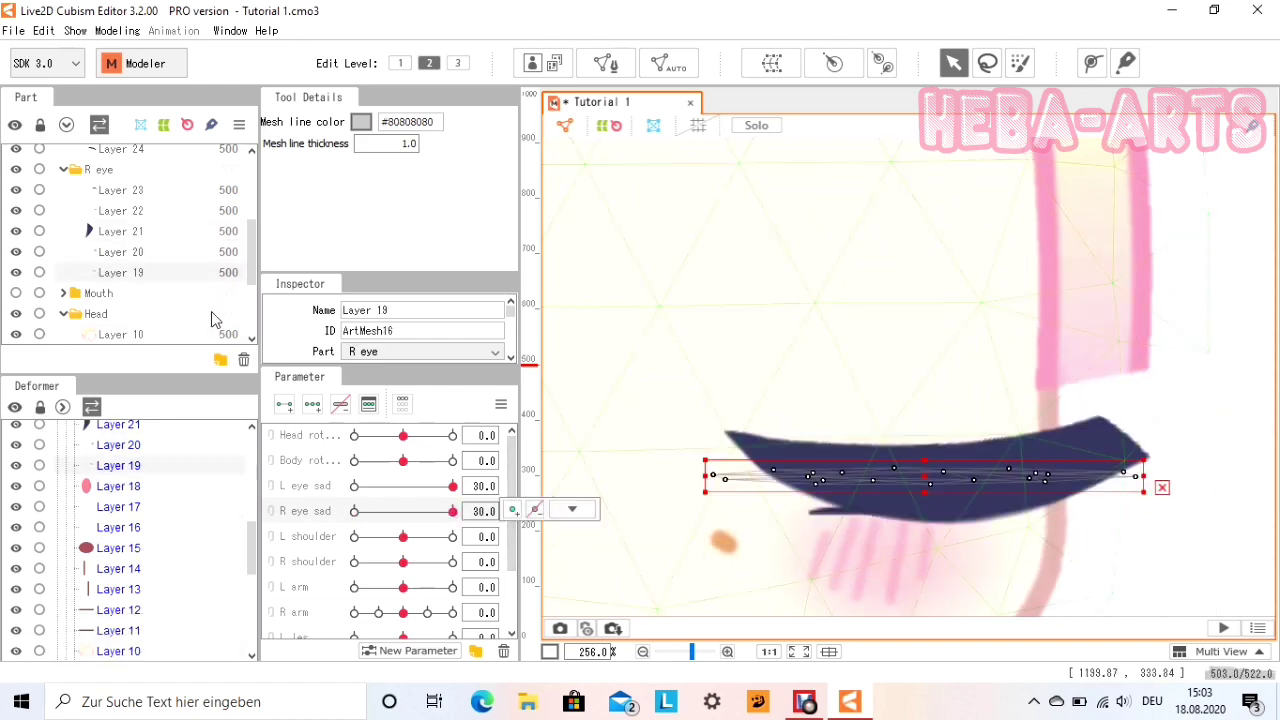
# Add keys for Layer 19 on "R eye sad", flatten it behind the closed lash at 30 and test the opening movement.
pyautogui.click(309, 408)
pyautogui.moveTo(924, 171); pyautogui.dragTo(921, 447)
pyautogui.moveTo(924, 578); pyautogui.dragTo(928, 501)
pyautogui.moveTo(453, 511); pyautogui.dragTo(340, 520)
# Stretch the outer lash wing (Layer 21) back to its open shape and add two keys for it on "R eye sad".
pyautogui.click(1078, 455)
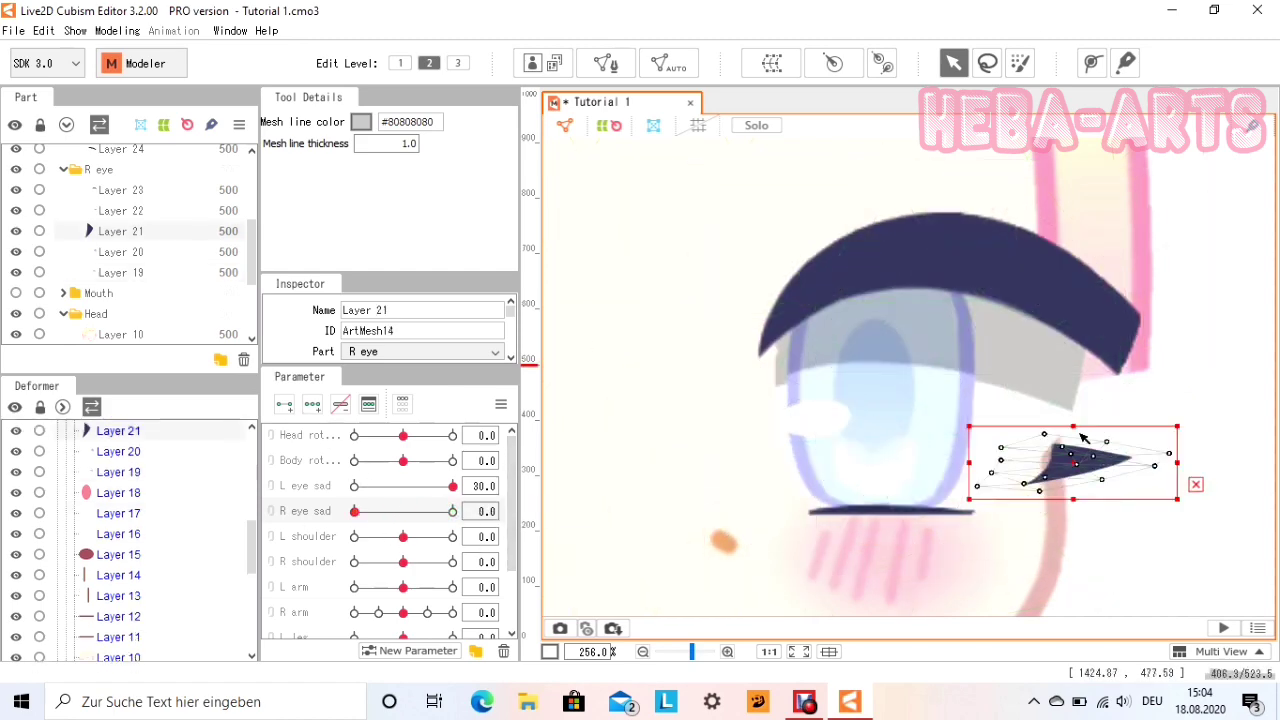
pyautogui.moveTo(1074, 430); pyautogui.dragTo(997, 237)
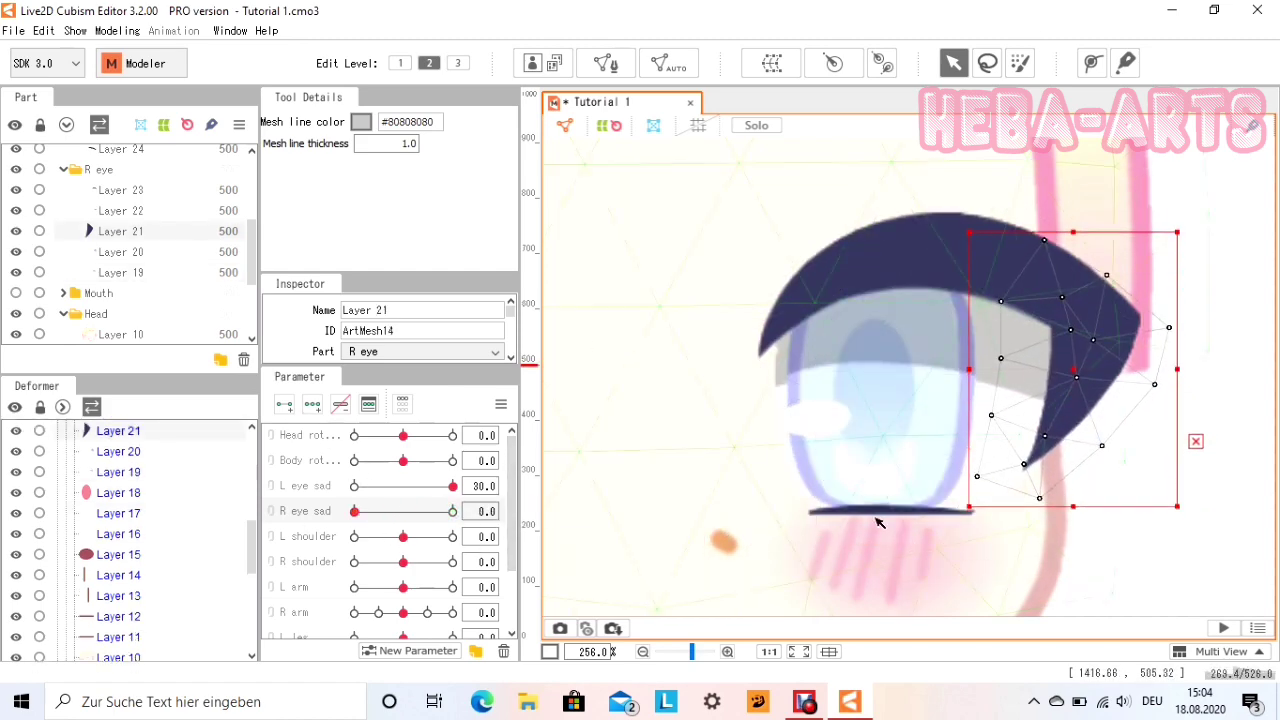
pyautogui.moveTo(354, 511); pyautogui.dragTo(552, 512)
pyautogui.click(285, 406)
# Flatten Layer 21 vertically into the closed lash at "R eye sad" 30 and test the movement between 0 and 30.
pyautogui.moveTo(1074, 232); pyautogui.dragTo(1072, 408)
pyautogui.moveTo(453, 511); pyautogui.dragTo(354, 511)
pyautogui.moveTo(354, 511); pyautogui.dragTo(453, 511)
# Draw a three-point deform path along the right eye's lower lash (Layer 22).
pyautogui.click(830, 513)
pyautogui.click(1093, 64)
pyautogui.click(780, 510)
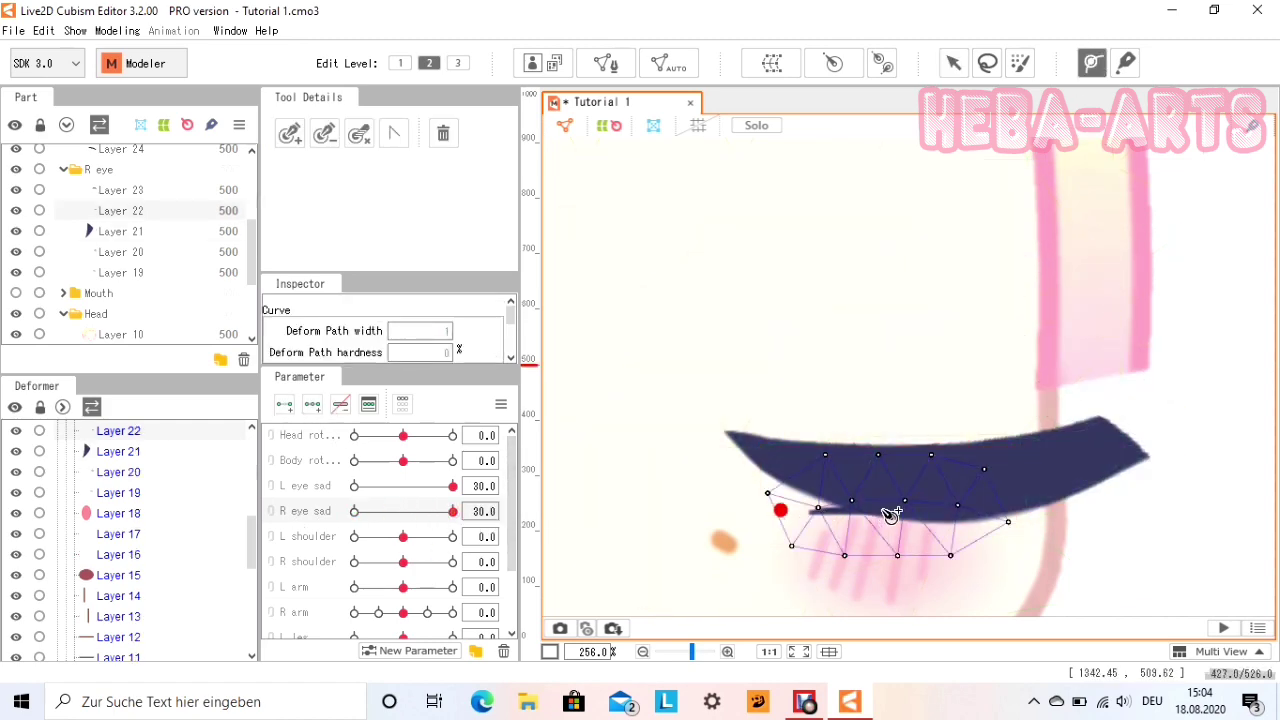
pyautogui.click(882, 509)
pyautogui.click(1000, 515)
pyautogui.click(953, 63)
# Add two keys for Layer 22 on "R eye sad", bend its path into the closed lash at 30 and test the movement.
pyautogui.click(285, 406)
pyautogui.moveTo(781, 511); pyautogui.dragTo(783, 480)
pyautogui.moveTo(1000, 515); pyautogui.dragTo(1017, 503)
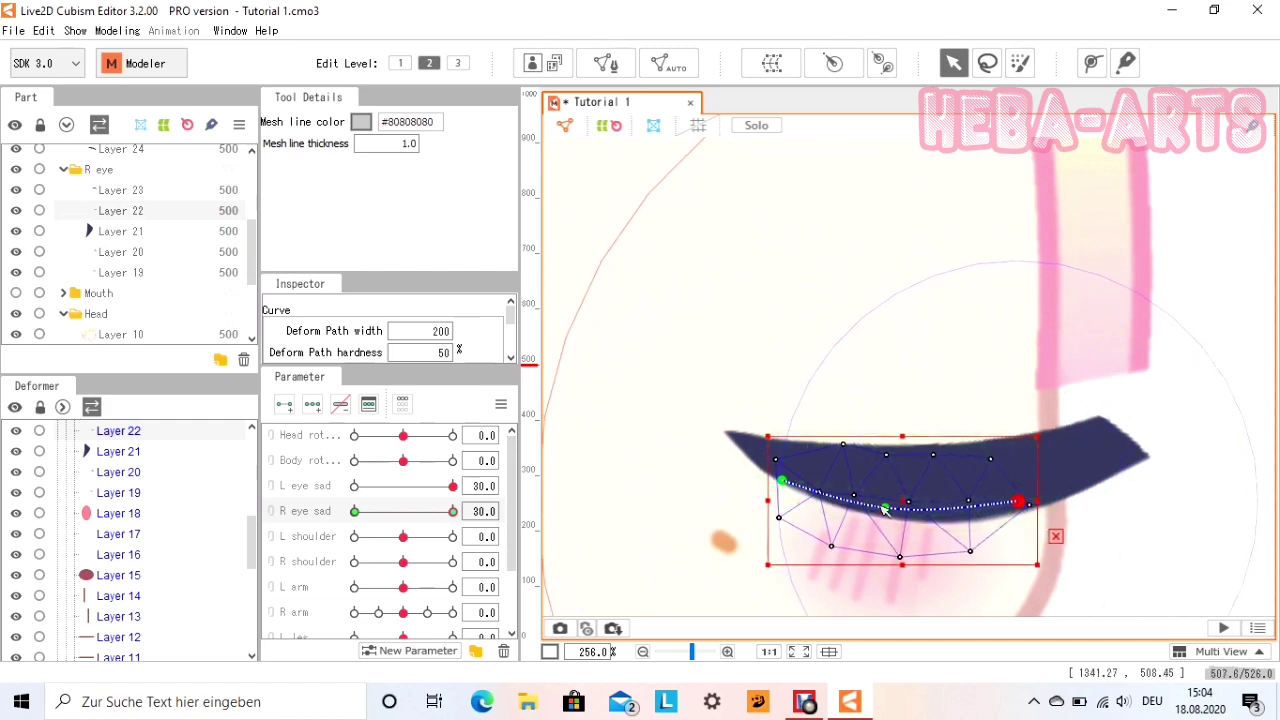
pyautogui.moveTo(883, 509); pyautogui.dragTo(885, 518)
pyautogui.moveTo(453, 511); pyautogui.dragTo(312, 529)
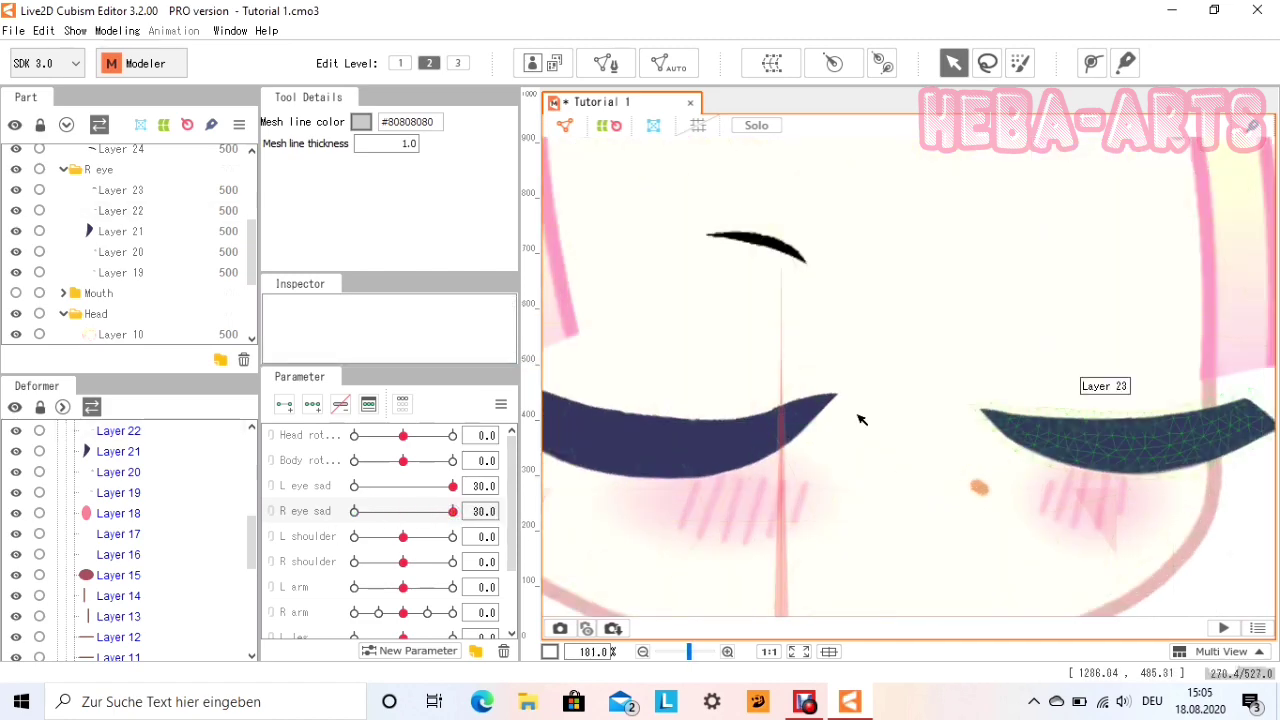
# Refine the inner corner of the left eye's closed upper lash (Layer 29) by adjusting its deform path near the tip.
pyautogui.click(820, 425)
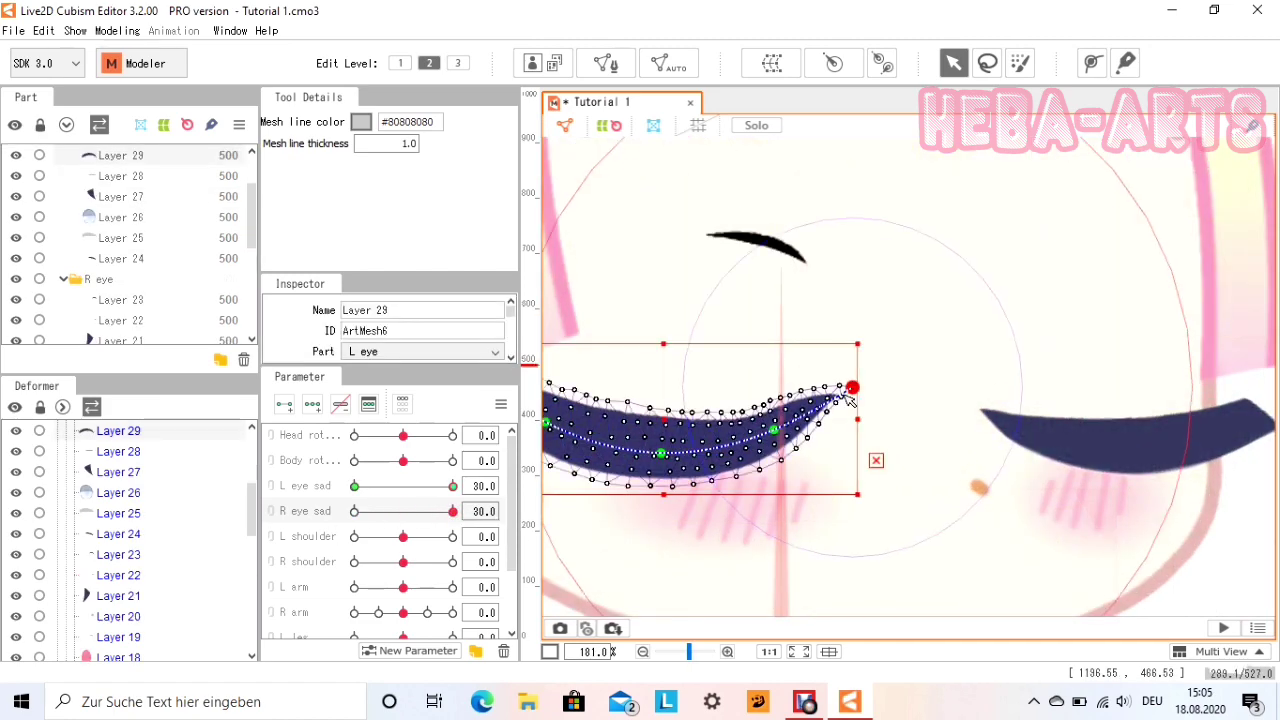
pyautogui.click(840, 418)
pyautogui.scroll(5, 840, 418)
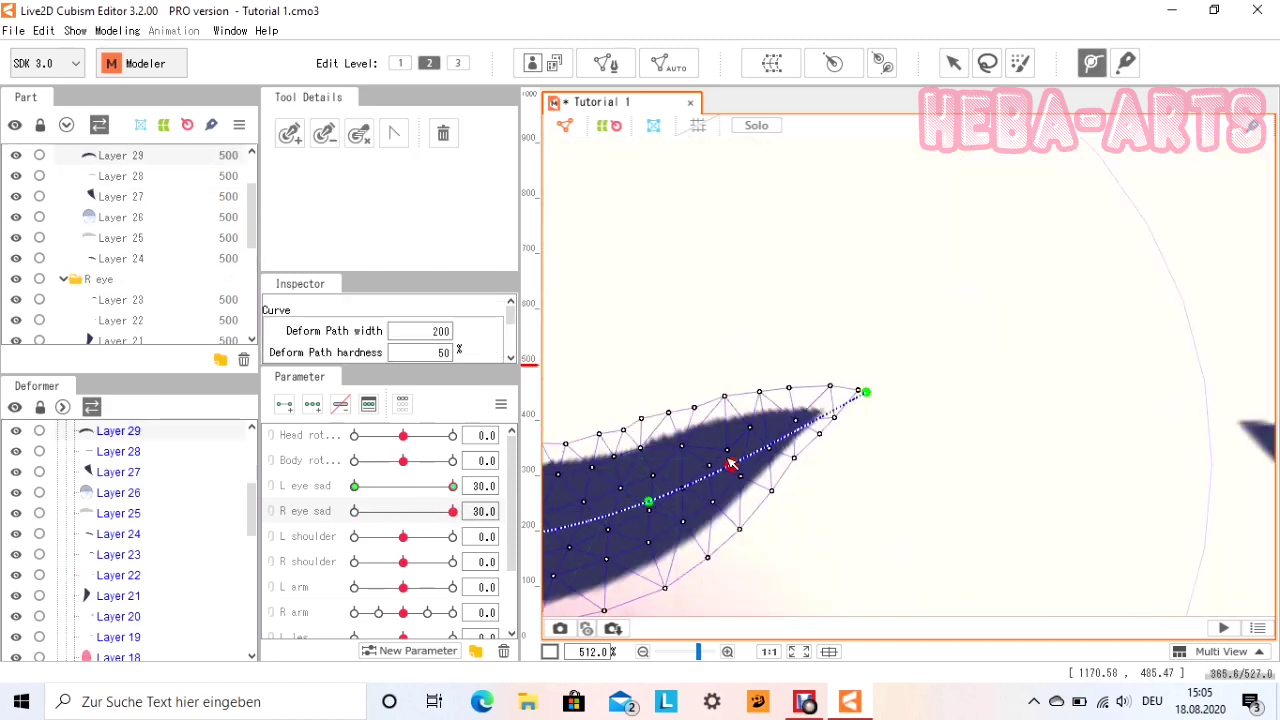
pyautogui.moveTo(726, 451); pyautogui.dragTo(736, 466)
pyautogui.scroll(-3, 775, 456)
pyautogui.click(905, 525)
pyautogui.scroll(-2, 915, 530)
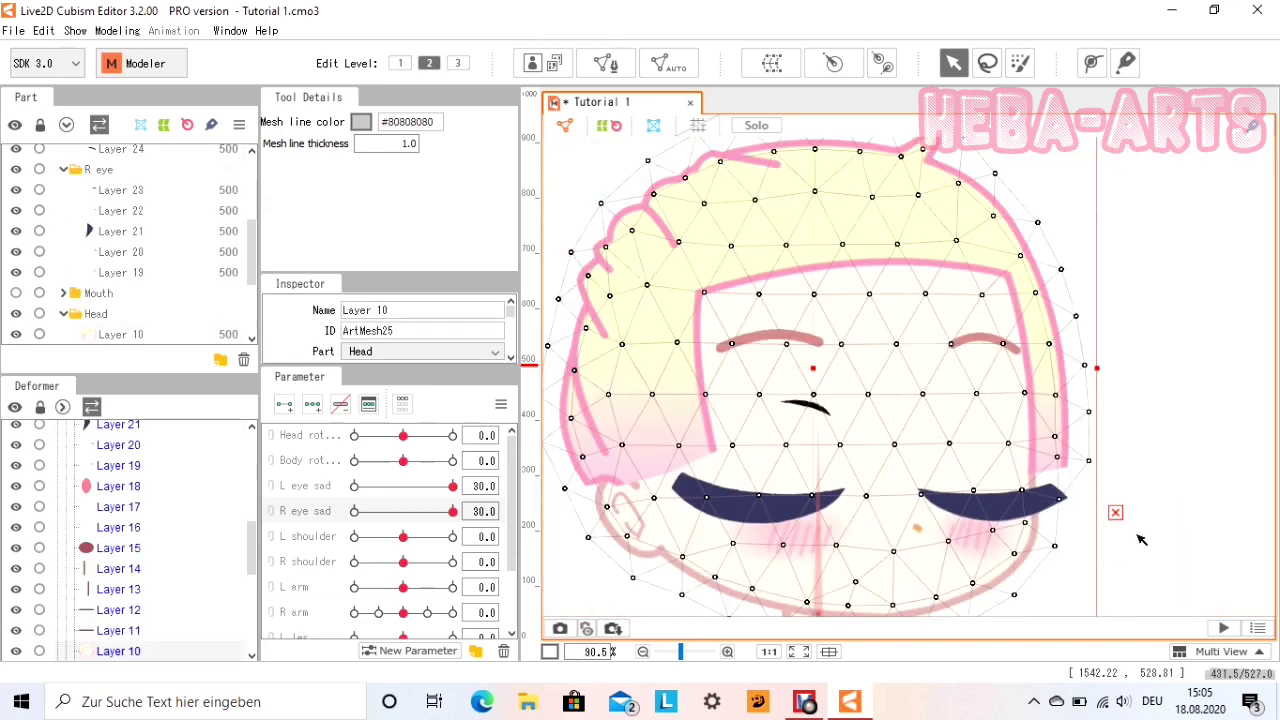
# Adjust the width of the right eye's outer lash wing (Layer 21) to fit the closed upper lash at "R eye sad" 30.
pyautogui.scroll(2, 1095, 540)
pyautogui.click(1062, 450)
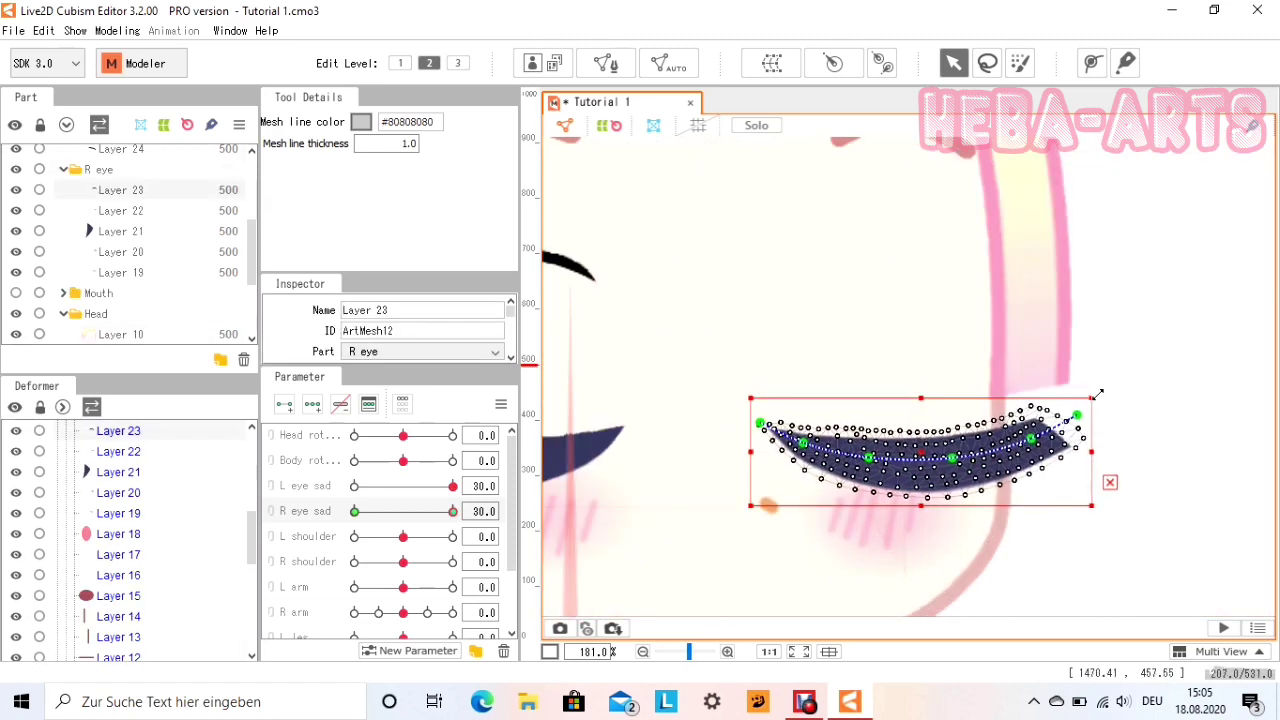
pyautogui.click(1132, 424)
pyautogui.hotkey('ctrl', 'z')
pyautogui.click(1131, 423)
pyautogui.scroll(2, 1040, 478)
pyautogui.click(1108, 408)
pyautogui.moveTo(1108, 408); pyautogui.dragTo(1092, 407)
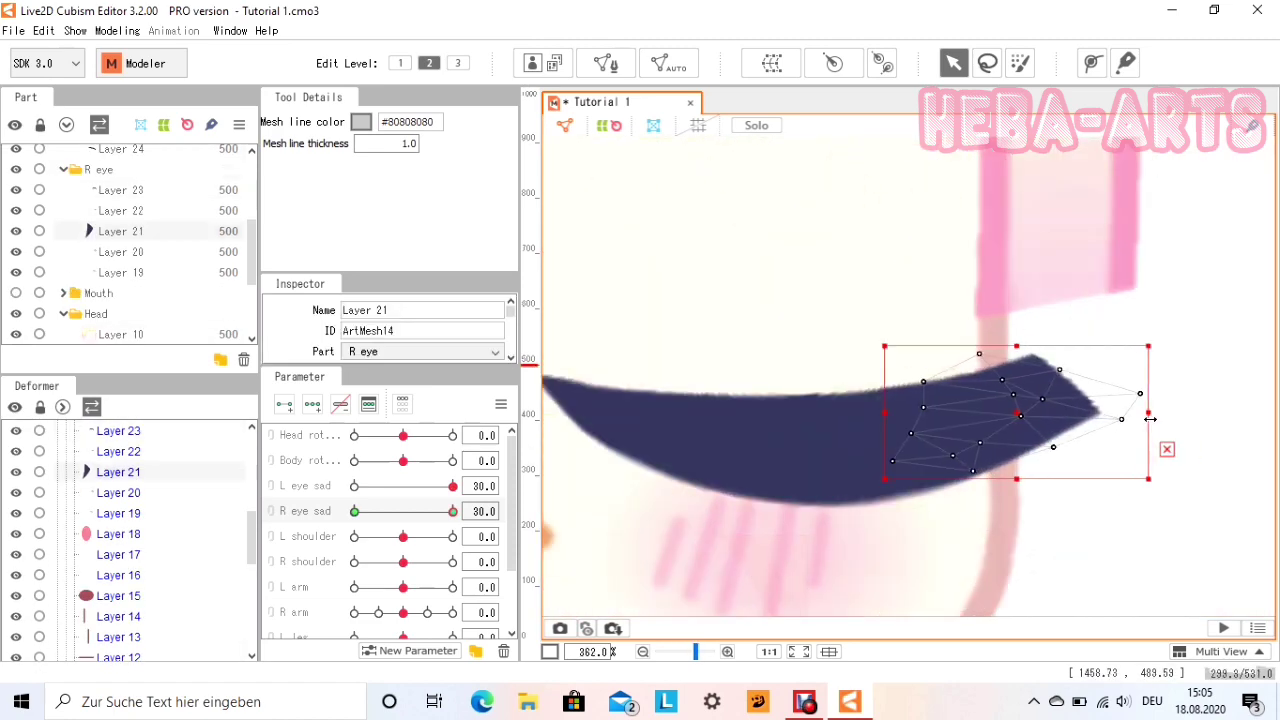
pyautogui.click(1120, 480)
# Bring "L eye sad" and "R eye sad" back to 0 to check how both eyes open.
pyautogui.scroll(-3, 858, 527)
pyautogui.scroll(-2, 838, 540)
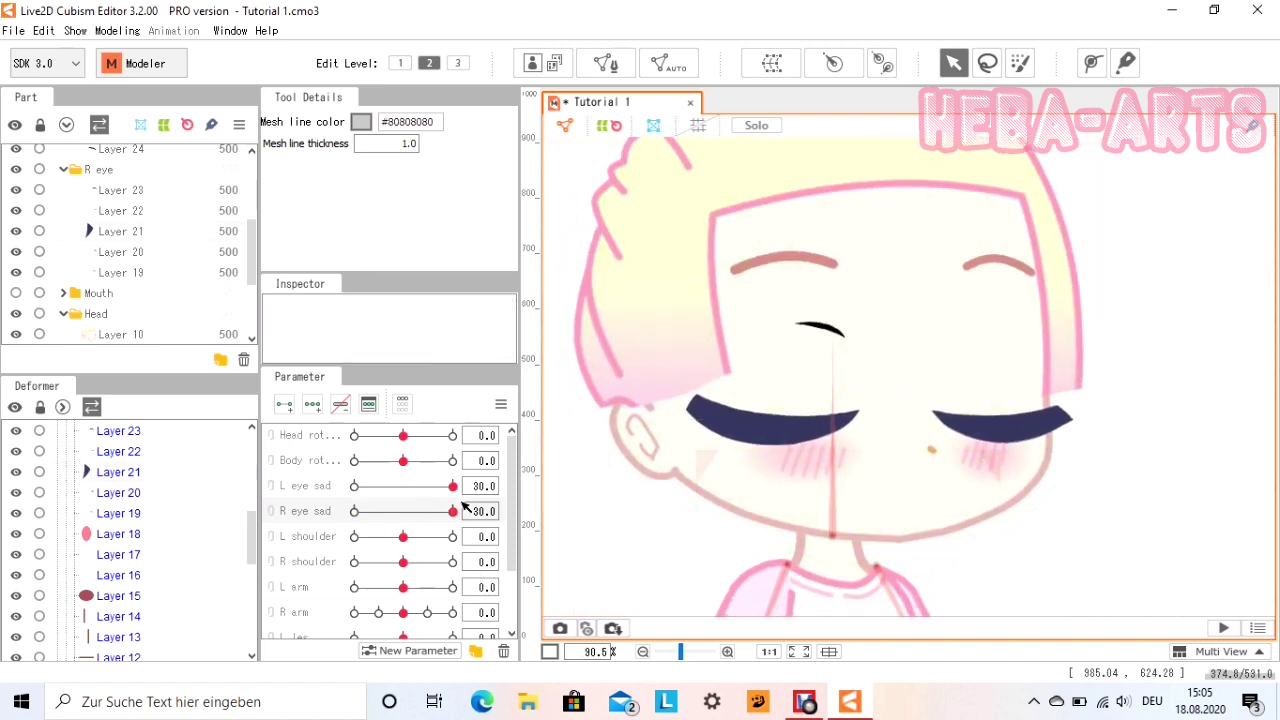
pyautogui.moveTo(452, 486); pyautogui.dragTo(300, 507)
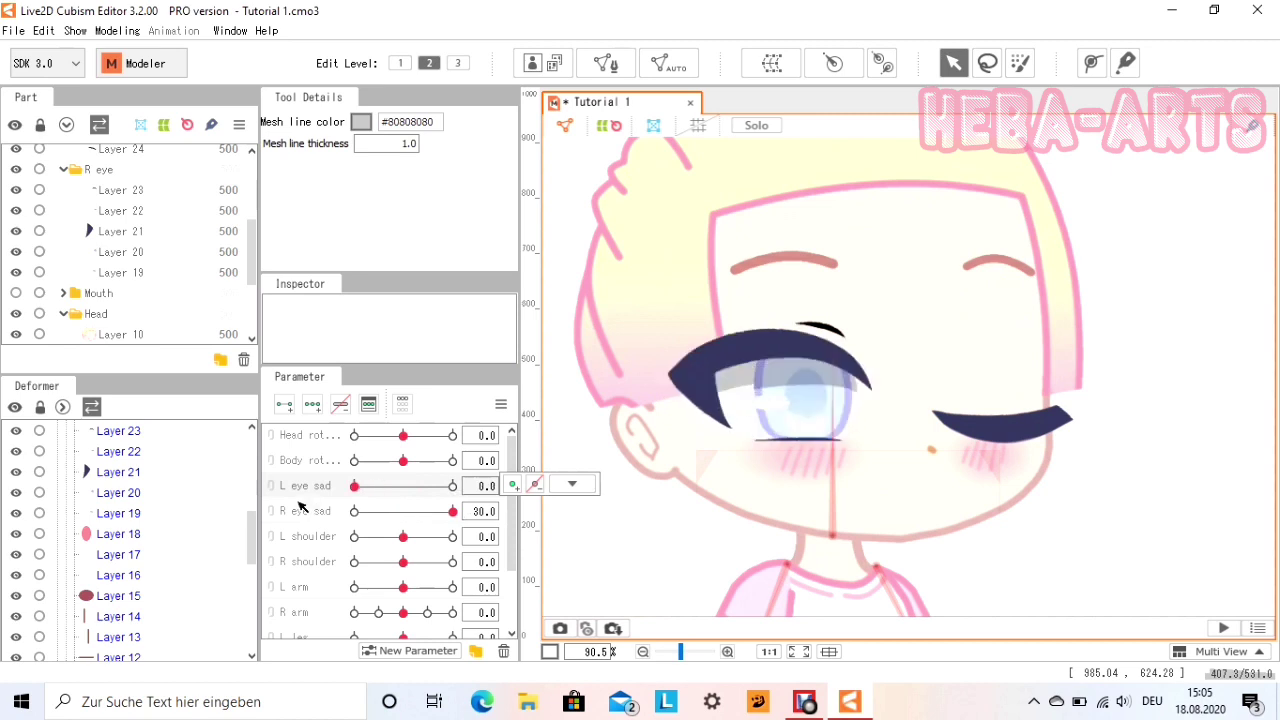
pyautogui.moveTo(446, 511); pyautogui.dragTo(278, 537)
pyautogui.moveTo(378, 544); pyautogui.dragTo(288, 551)
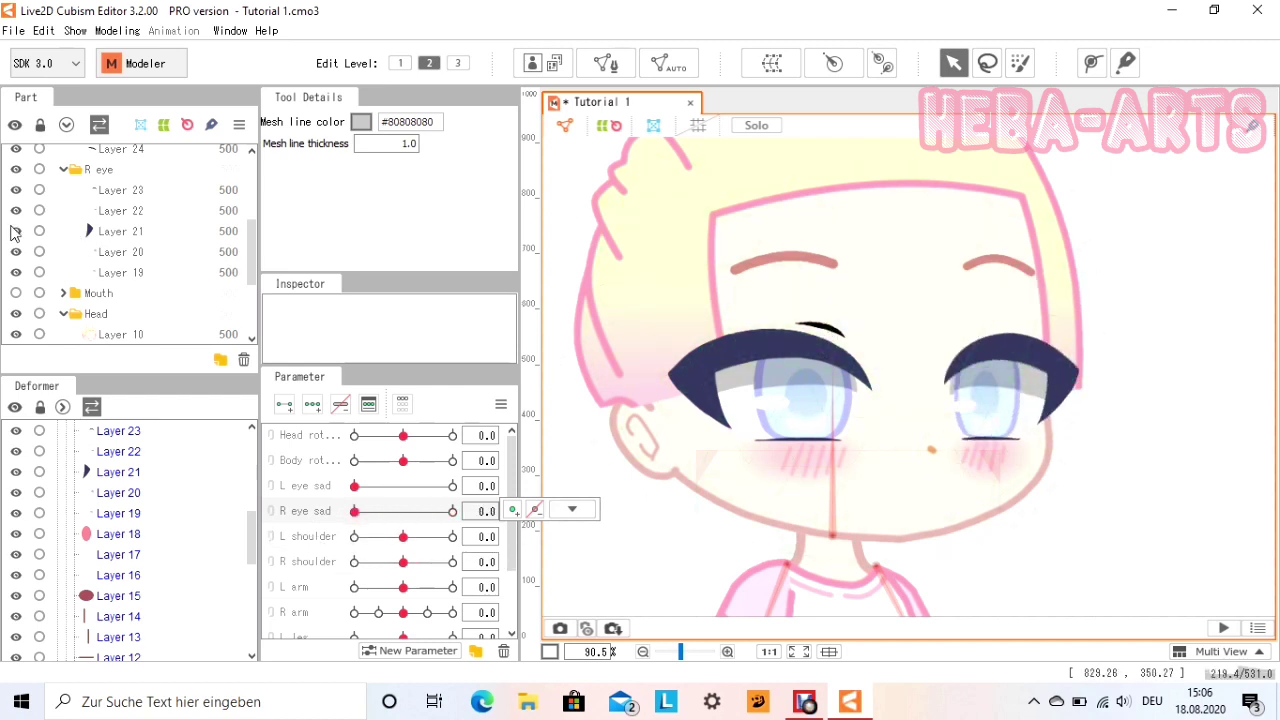
# Go through the layers in the R eye and L eye parts to identify the stray black line above the left eye.
pyautogui.click(96, 196)
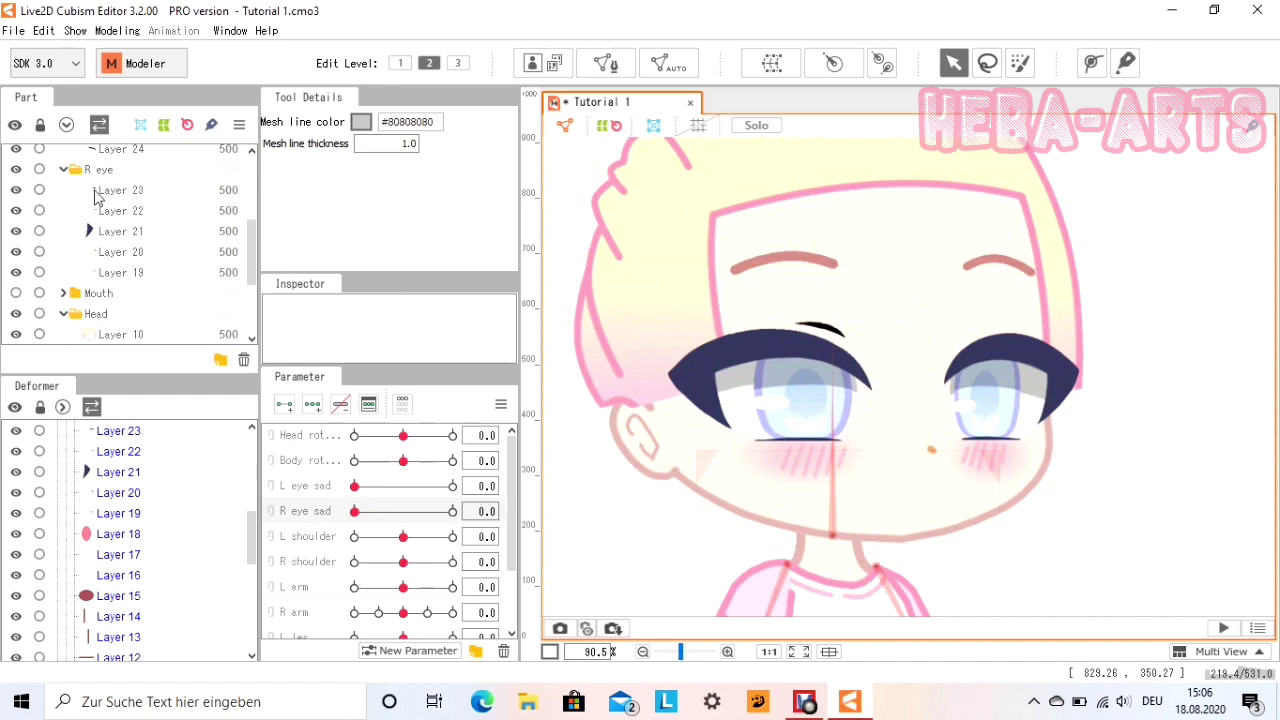
pyautogui.click(98, 214)
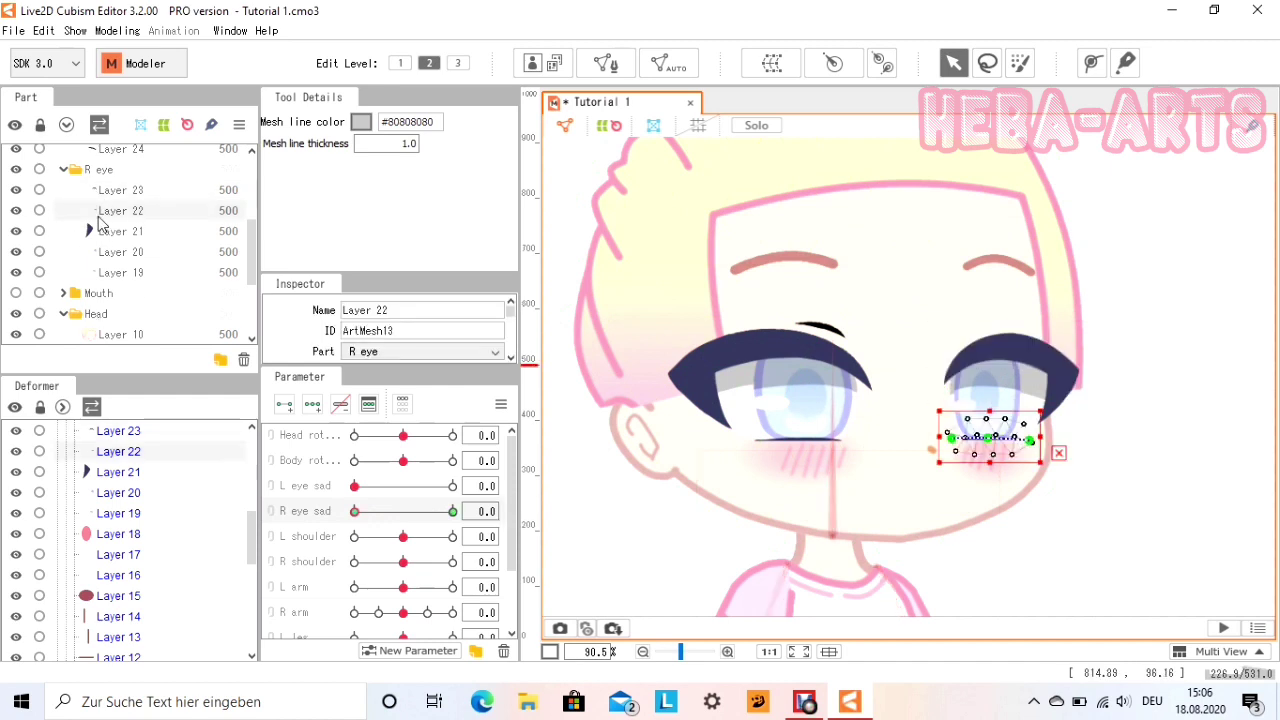
pyautogui.click(105, 252)
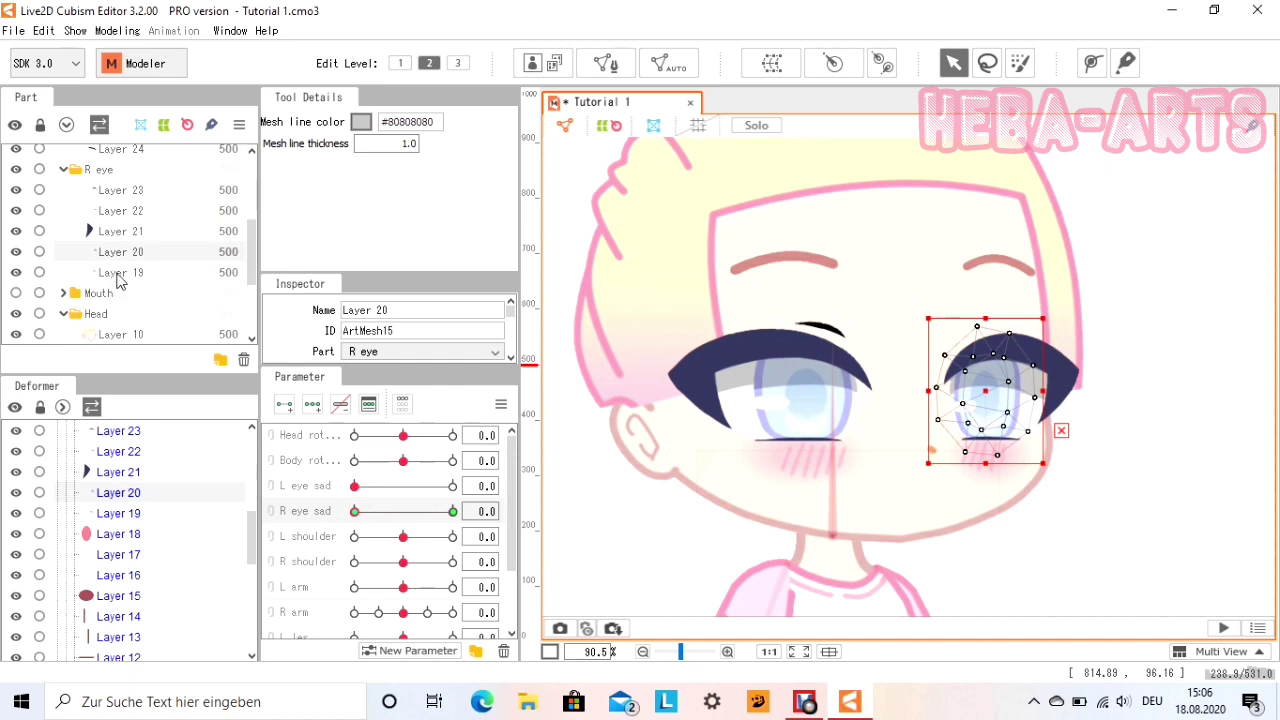
pyautogui.click(117, 276)
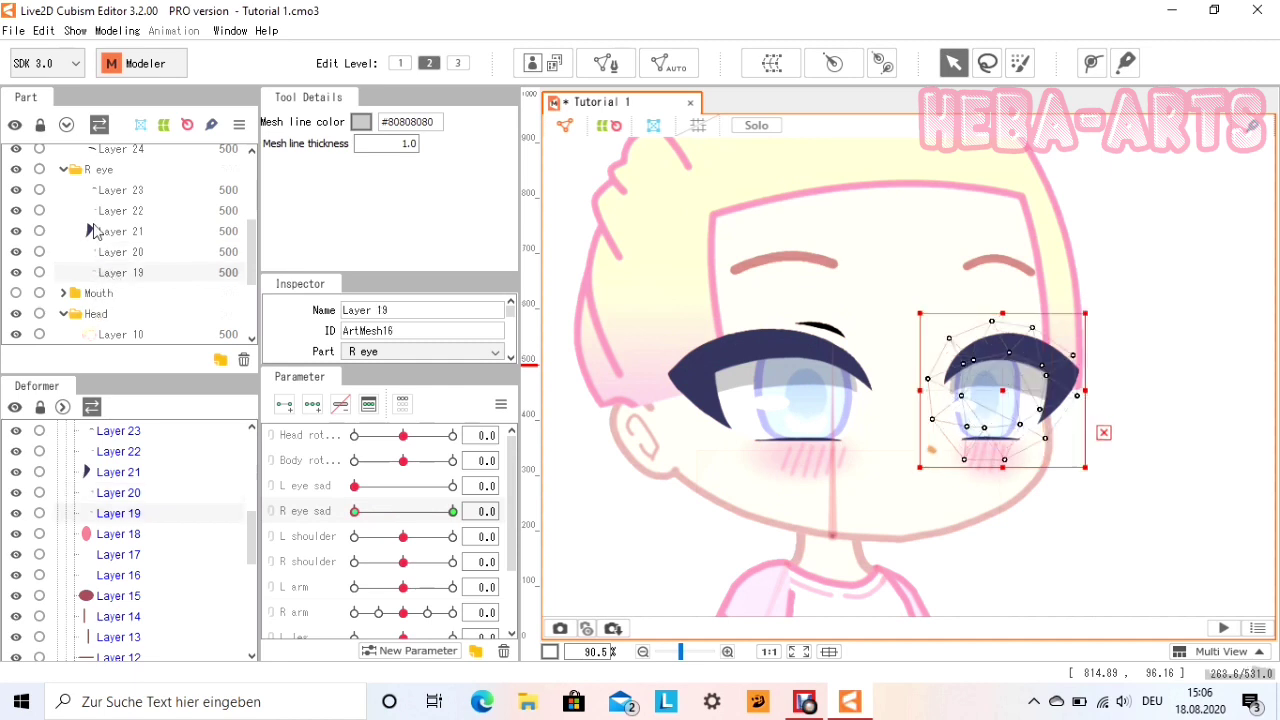
pyautogui.scroll(3, 120, 180)
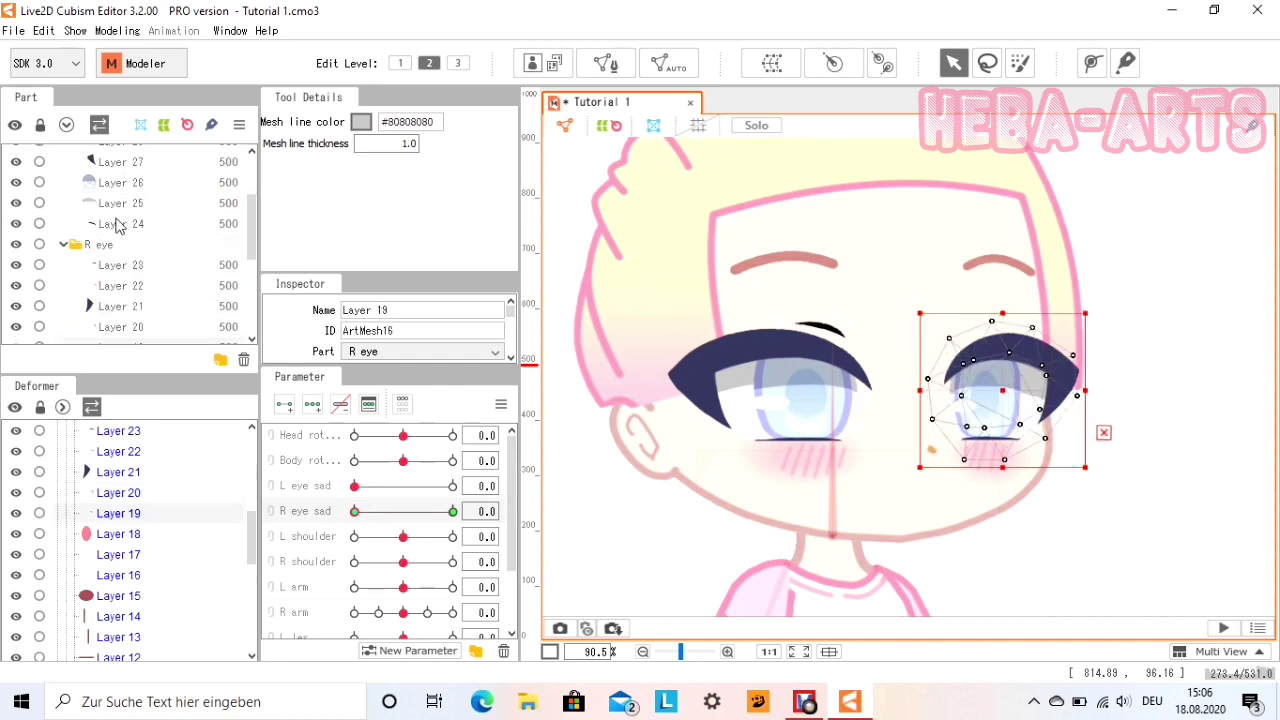
pyautogui.click(118, 226)
pyautogui.scroll(3, 118, 226)
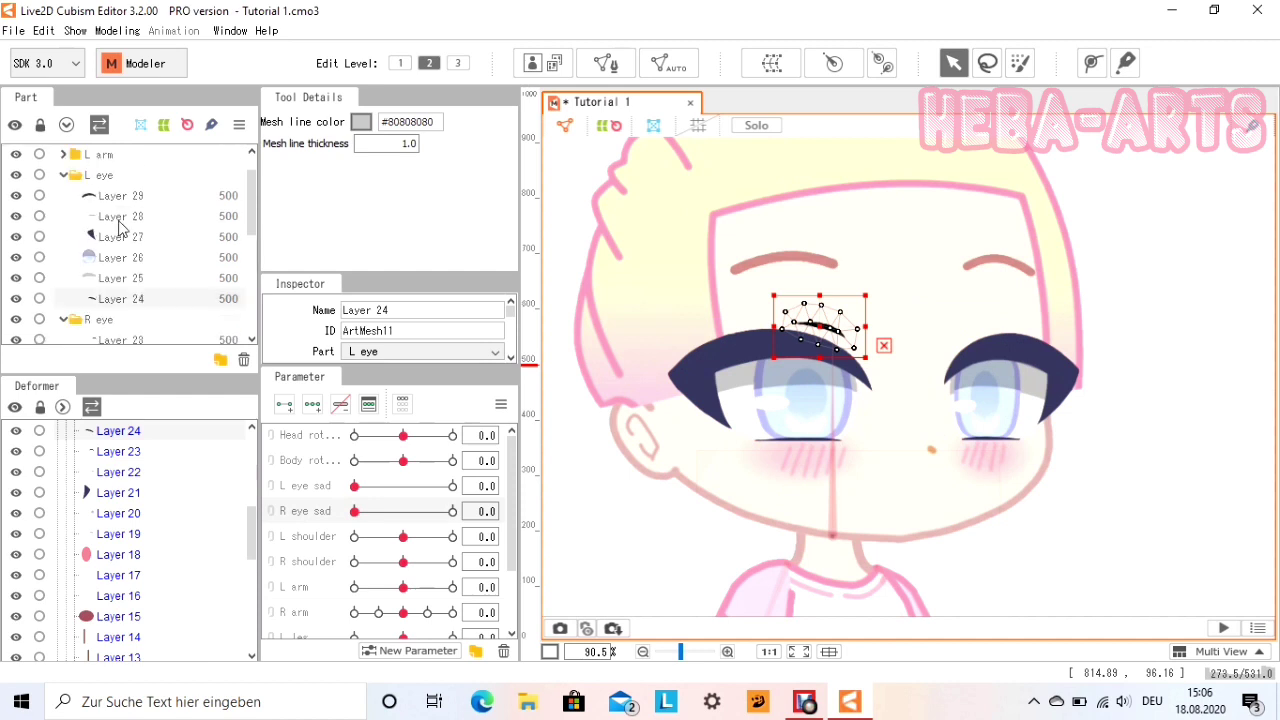
pyautogui.click(118, 222)
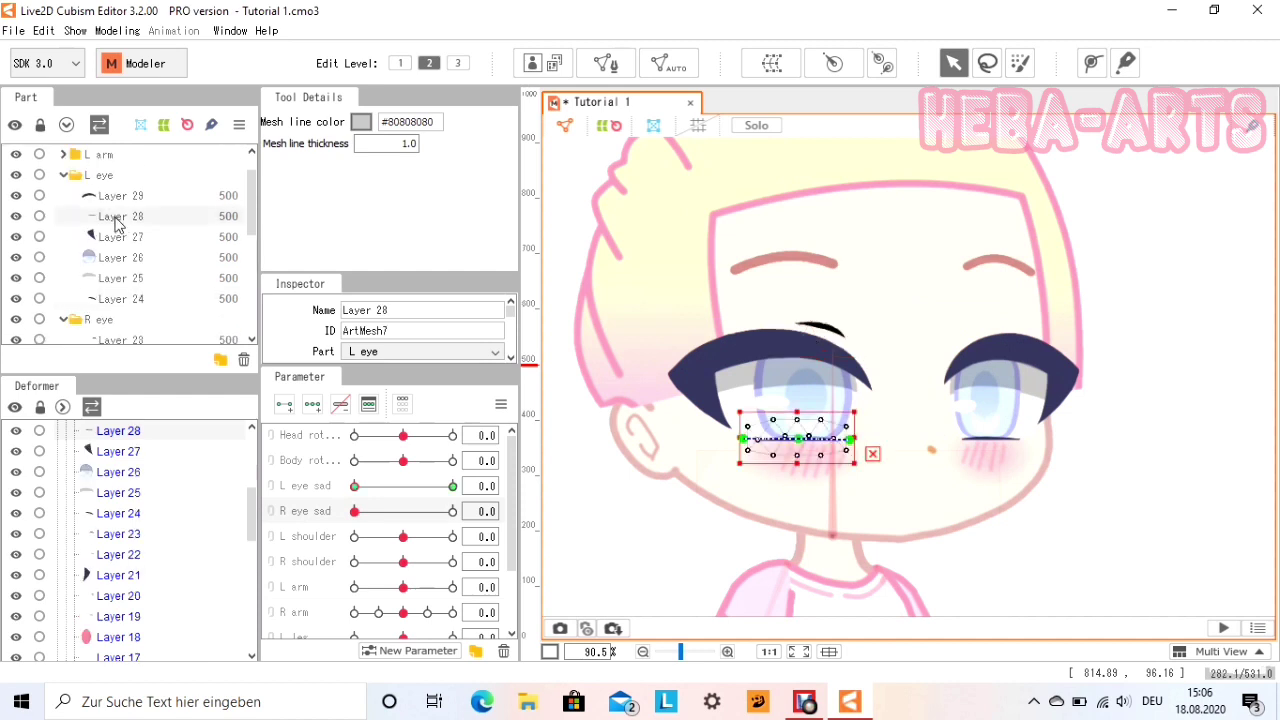
# Delete the stray black line (Layer 24) from the L eye part and save the project.
pyautogui.click(104, 300)
pyautogui.press('Delete')
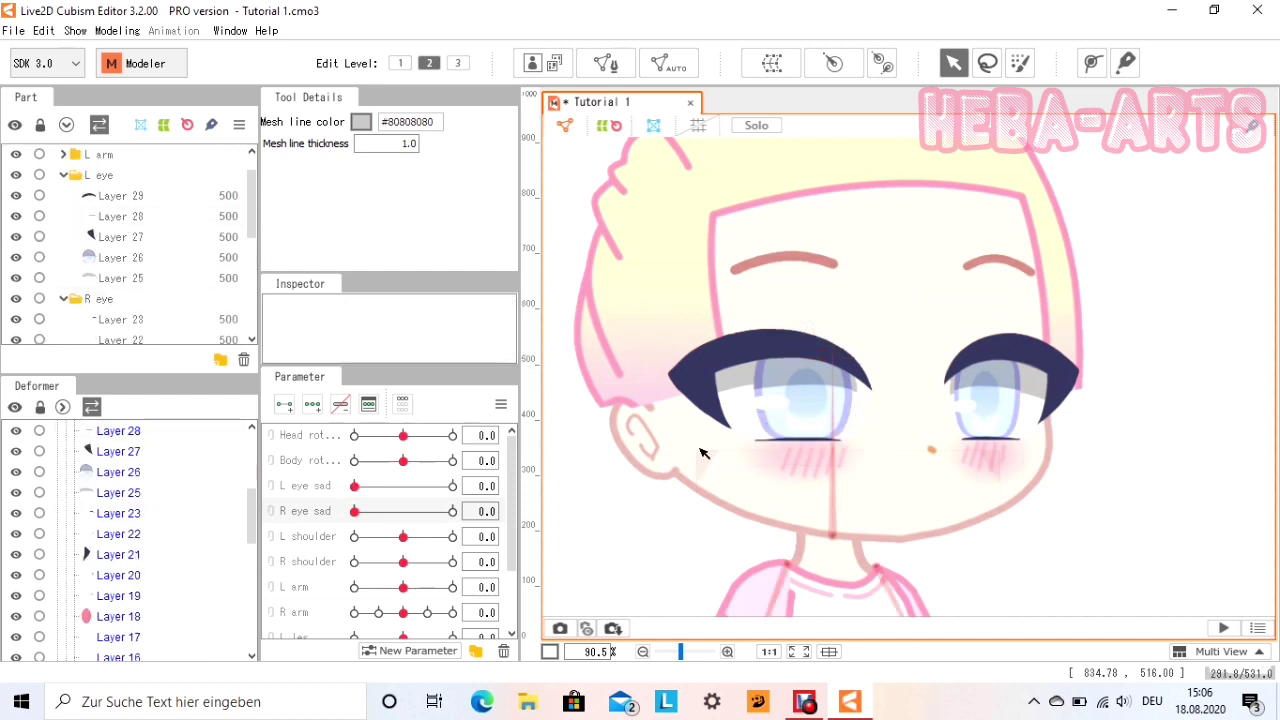
pyautogui.click(14, 30)
pyautogui.click(112, 193)
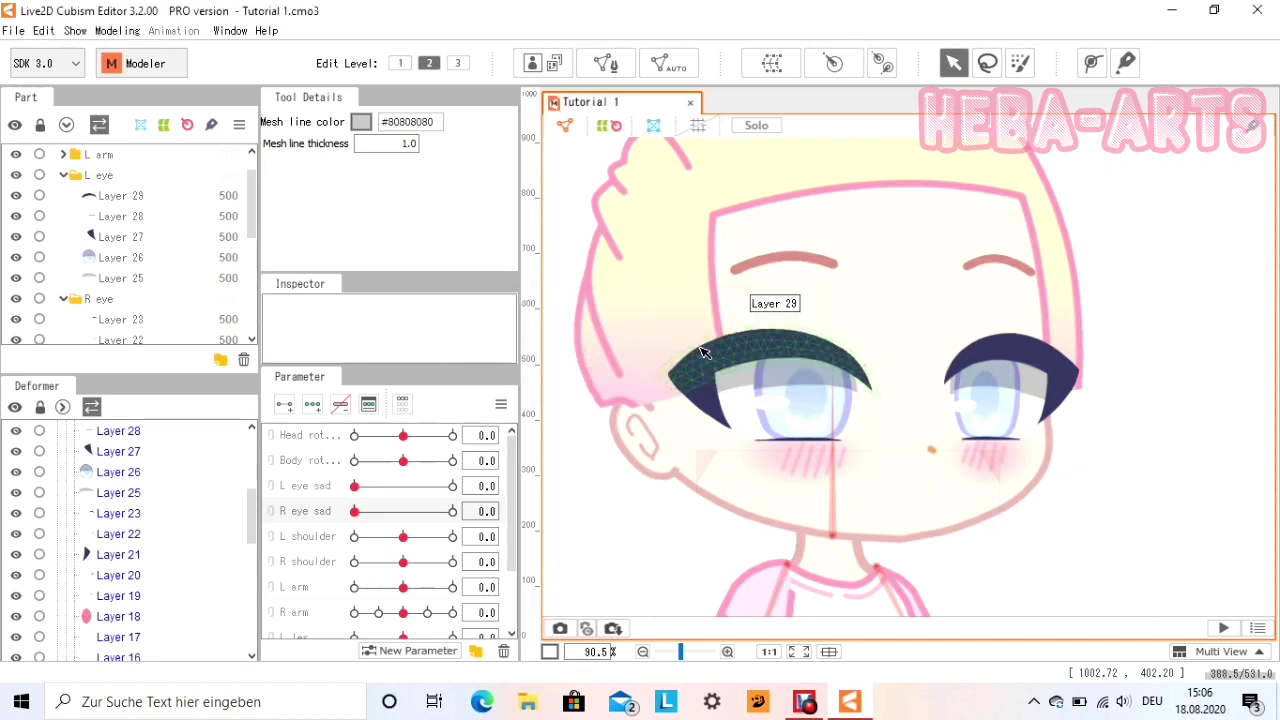
# Test the finished blink by sweeping "L eye sad" and "R eye sad" through their range and back to 0.
pyautogui.scroll(-3, 848, 410)
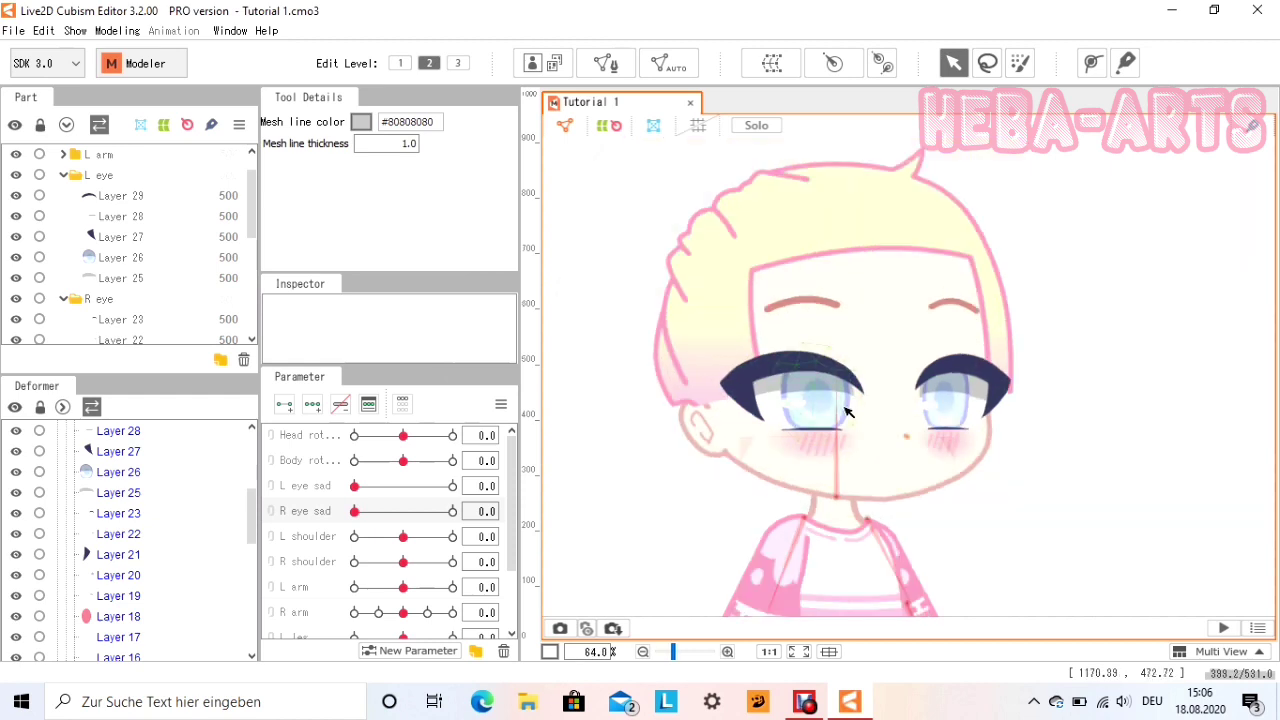
pyautogui.scroll(3, 851, 410)
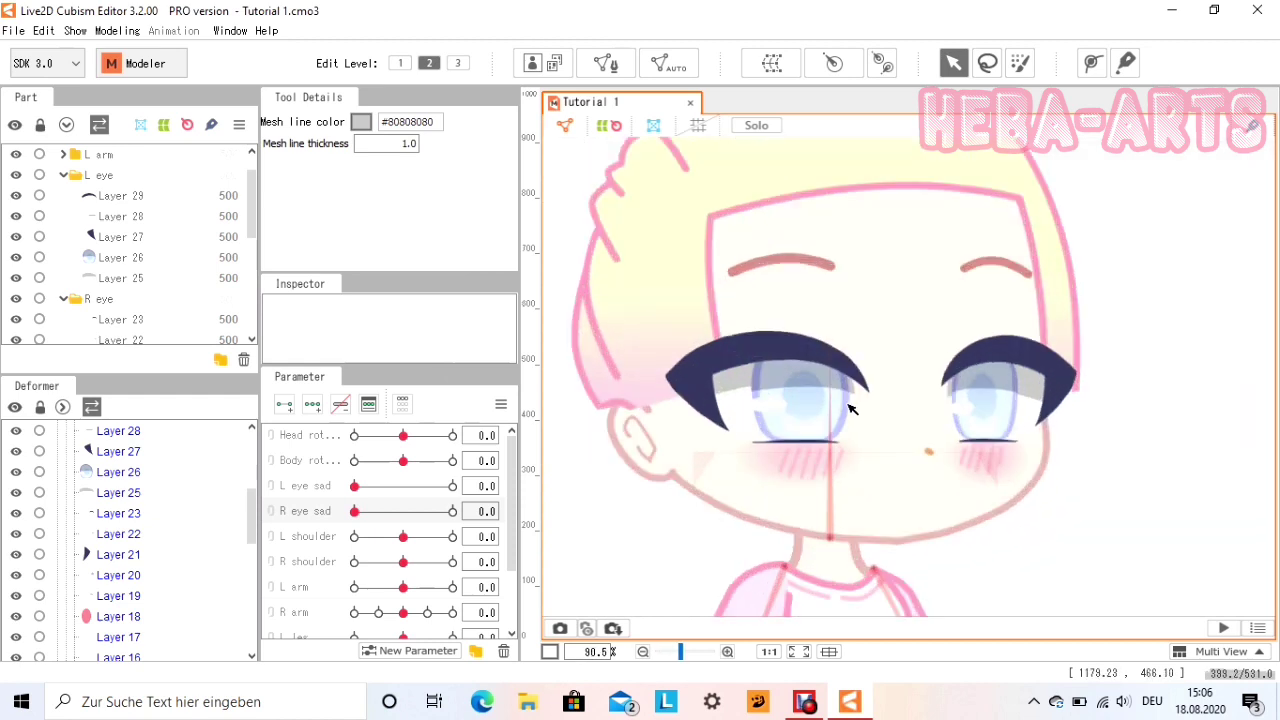
pyautogui.scroll(-1, 797, 290)
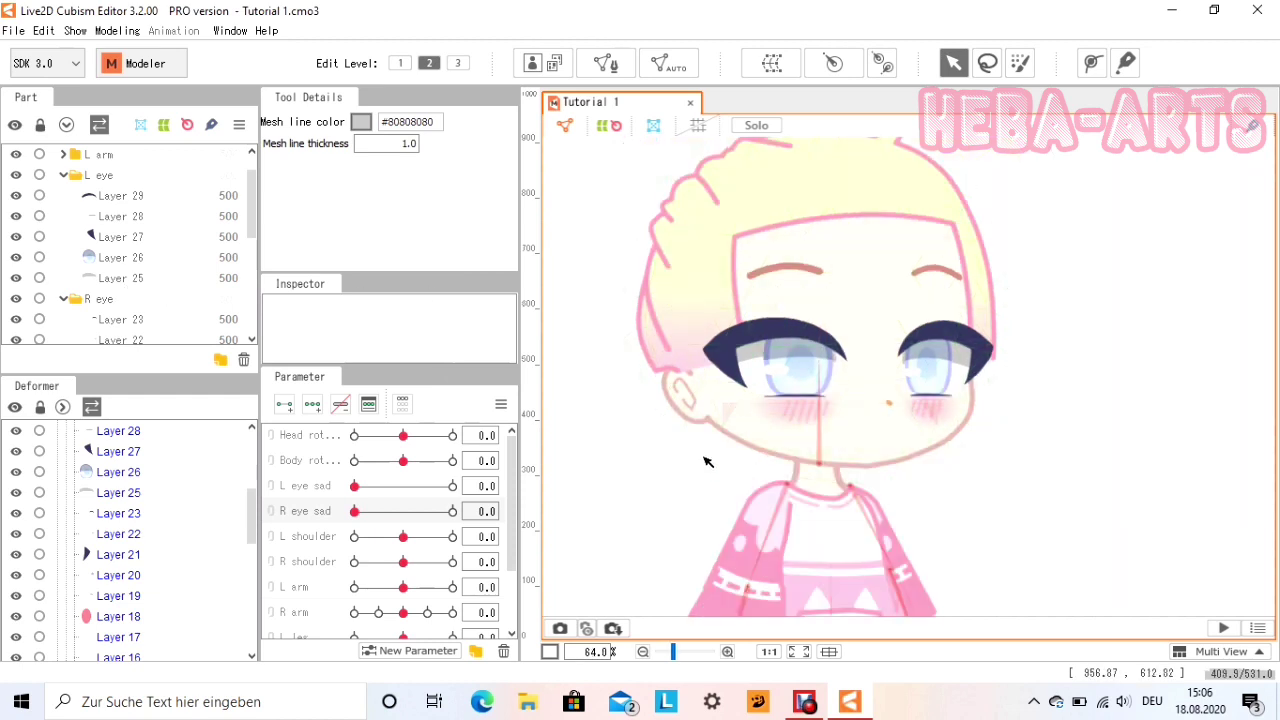
pyautogui.moveTo(720, 461)
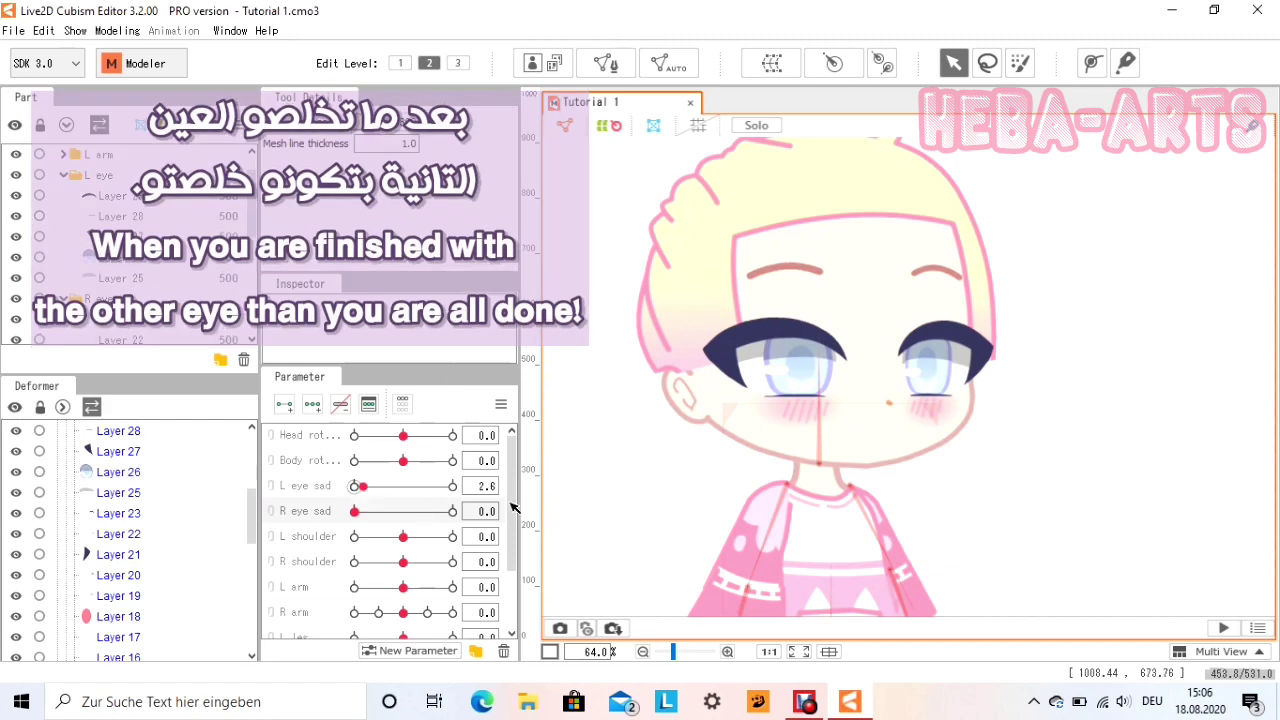
pyautogui.moveTo(371, 490); pyautogui.dragTo(491, 508)
pyautogui.moveTo(398, 500); pyautogui.dragTo(500, 530)
pyautogui.moveTo(418, 528); pyautogui.dragTo(354, 540)
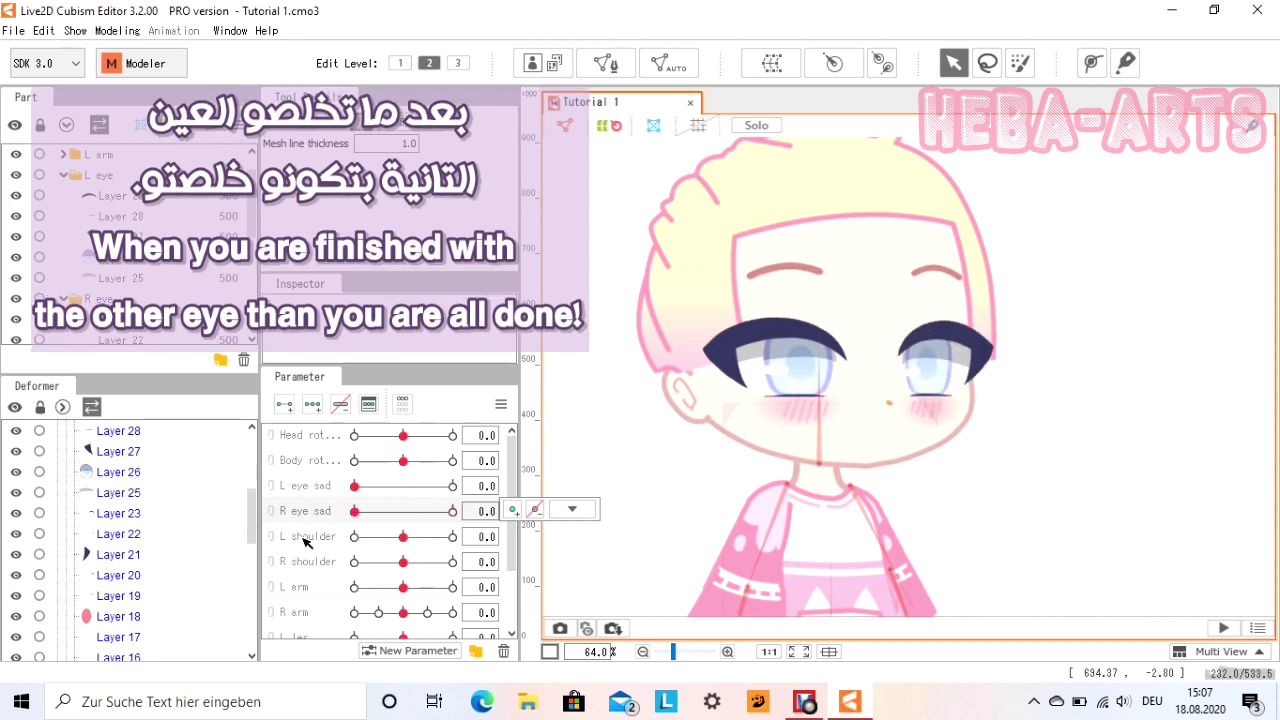